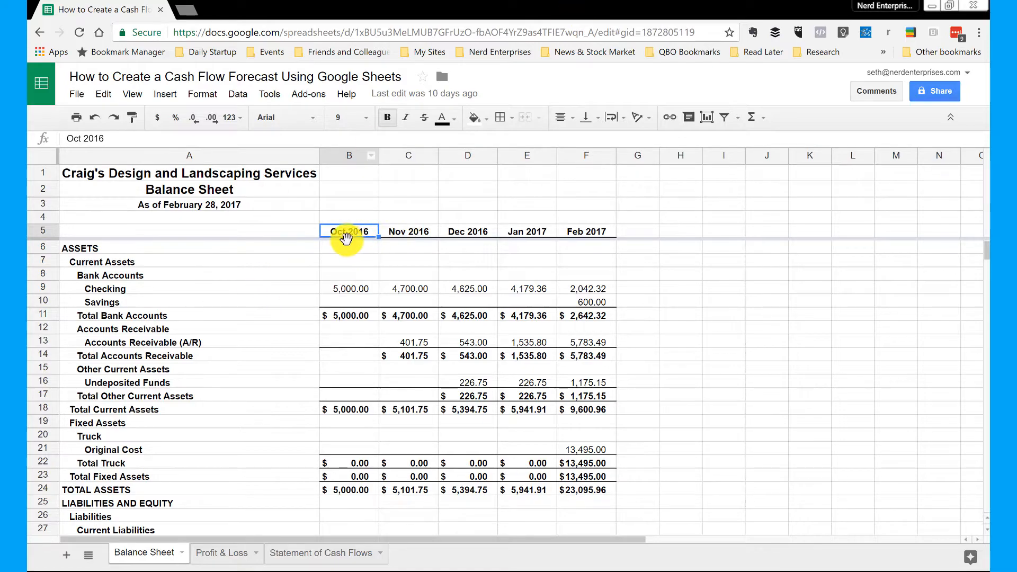
- Replace the Oct 2016 header in cell B5 of the Balance Sheet with the date 10/1/16
triple_click(89, 141)
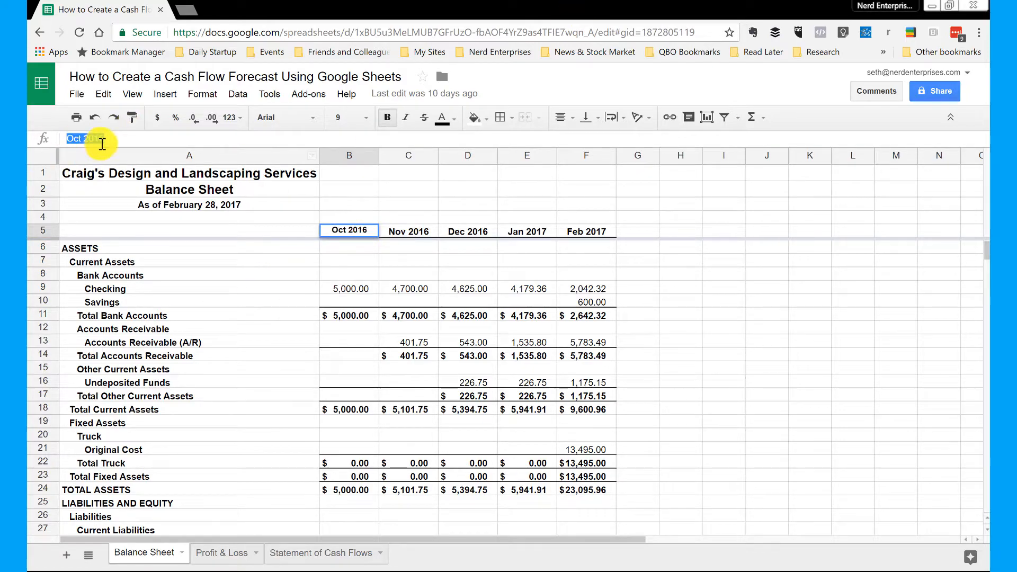
key("Escape")
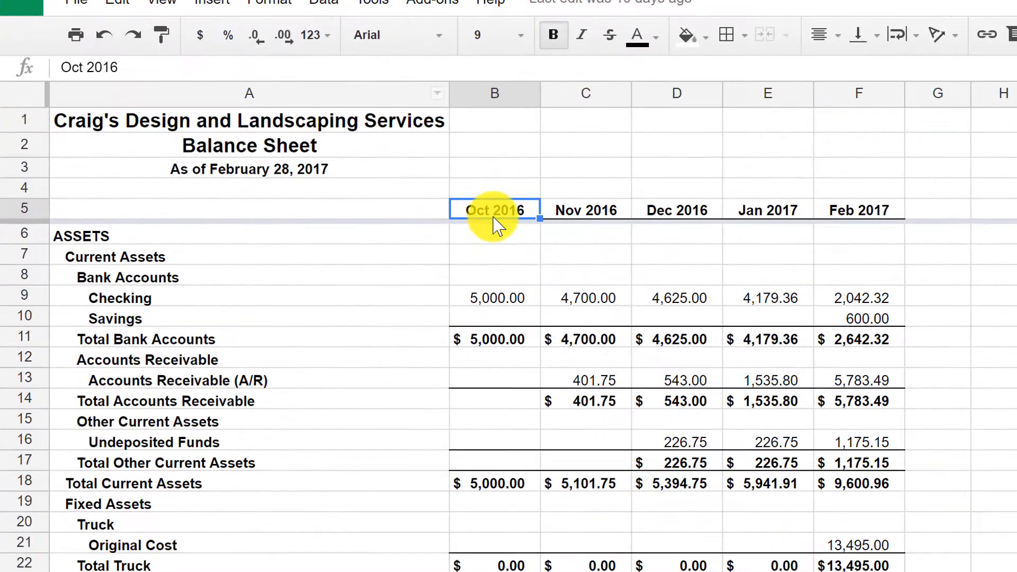
type("10/1/16")
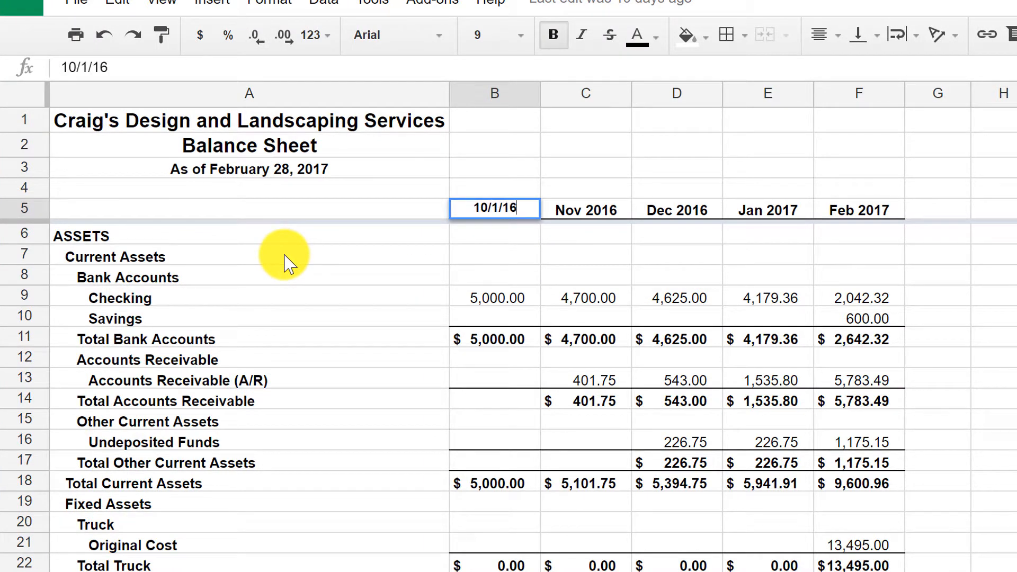
key("Return")
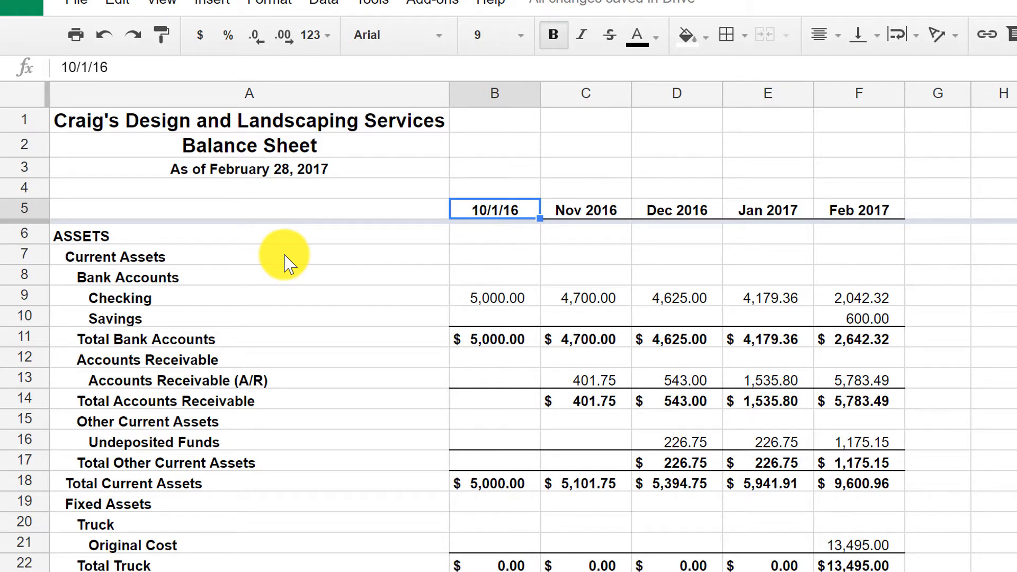
- Enter the next-month formula =date(Year(B5),month(B5)+1,day(B5)) in cell C5, replacing the Nov 2016 header
key("Right")
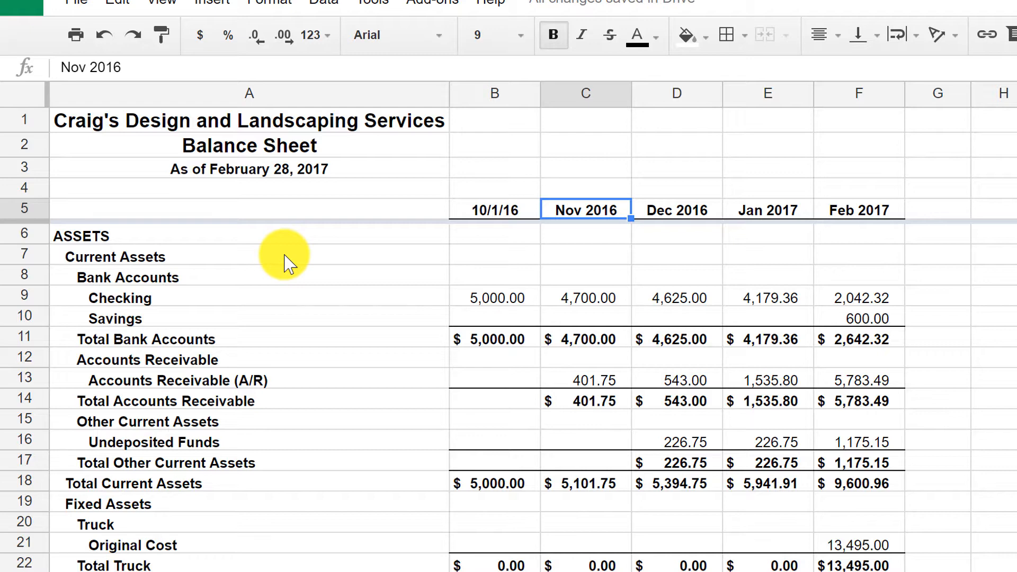
type("=dae")
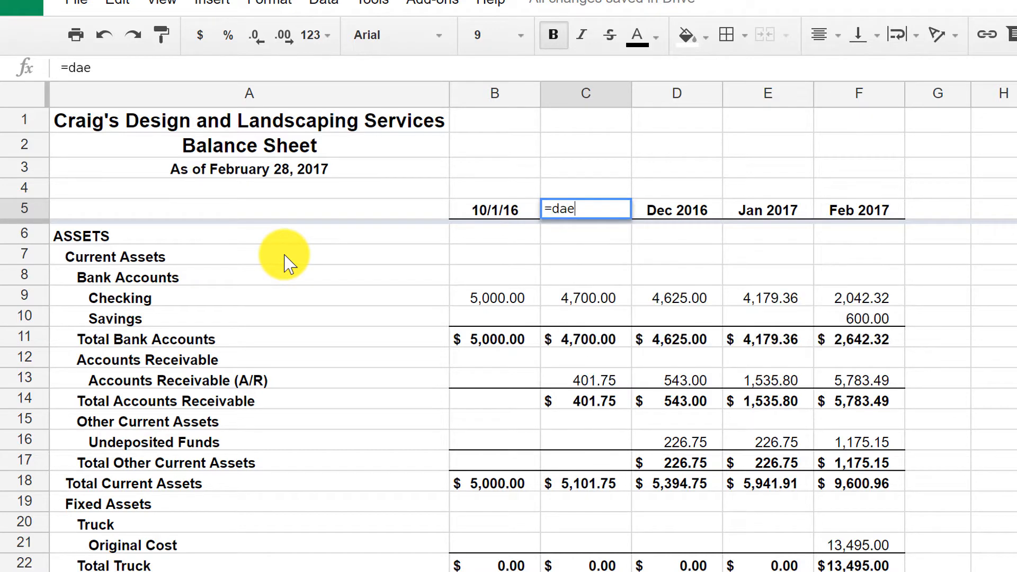
key("BackSpace")
type("te")
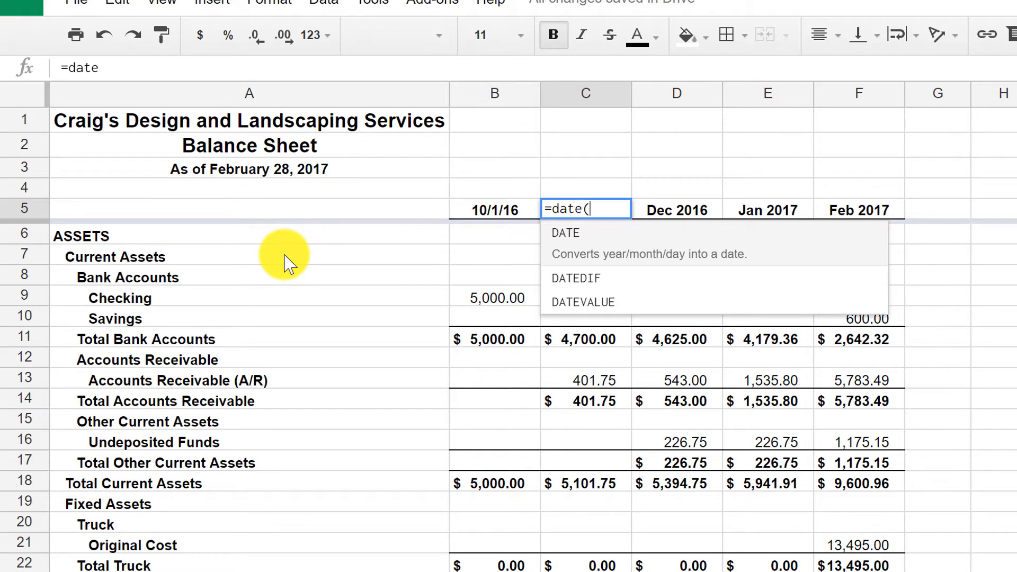
type("(")
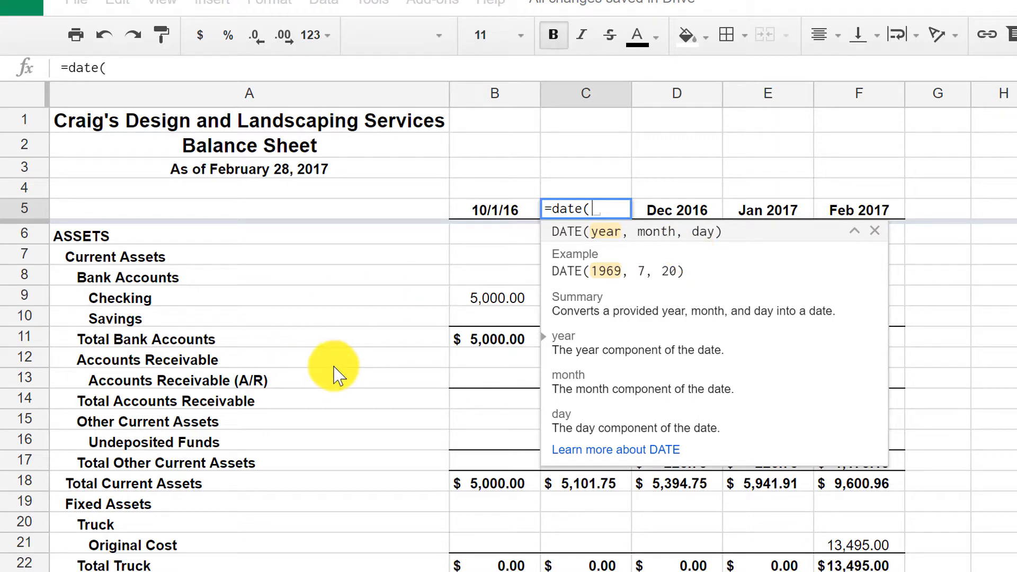
type("Year")
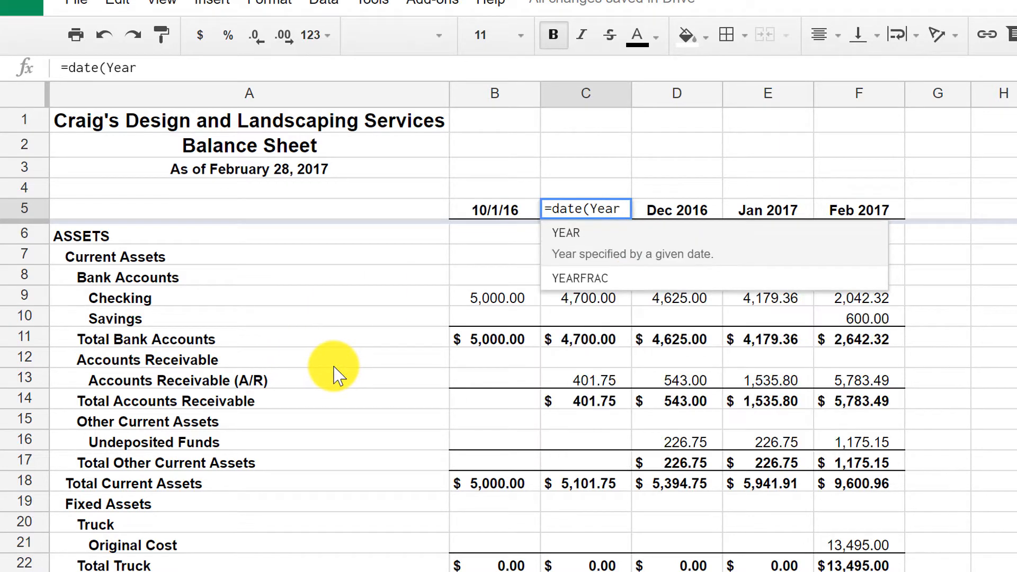
type("(")
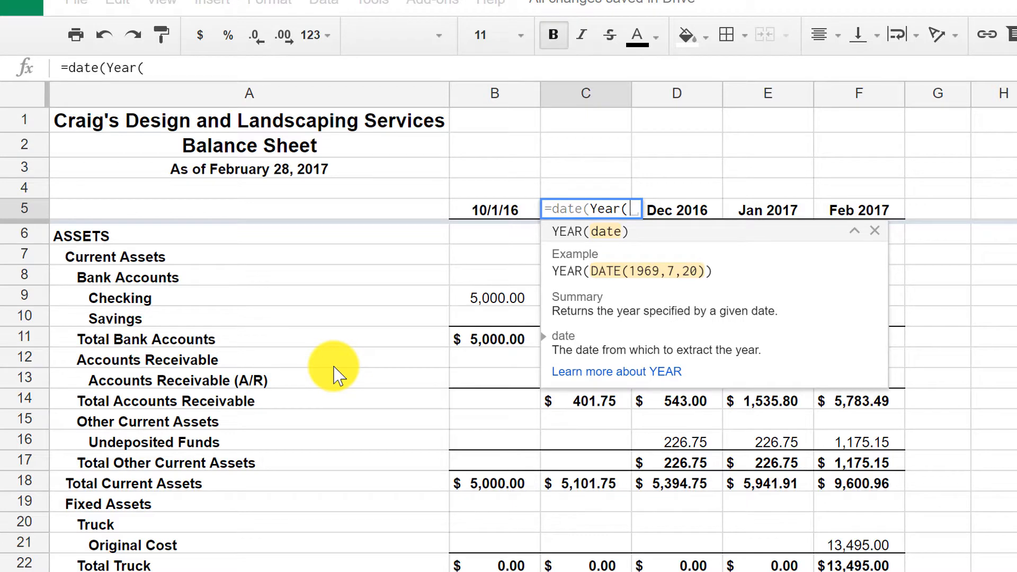
left_click(475, 208)
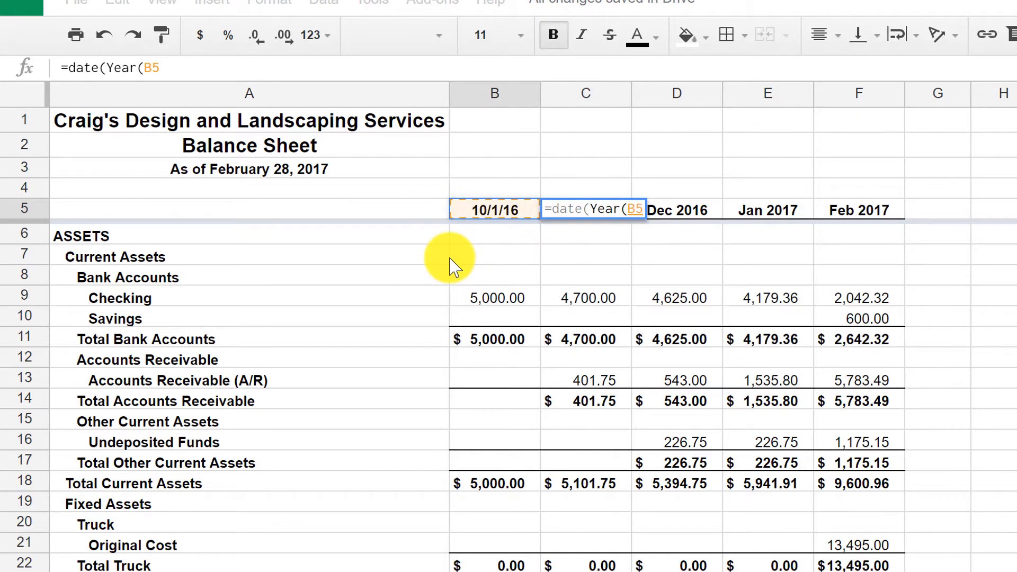
type("),m")
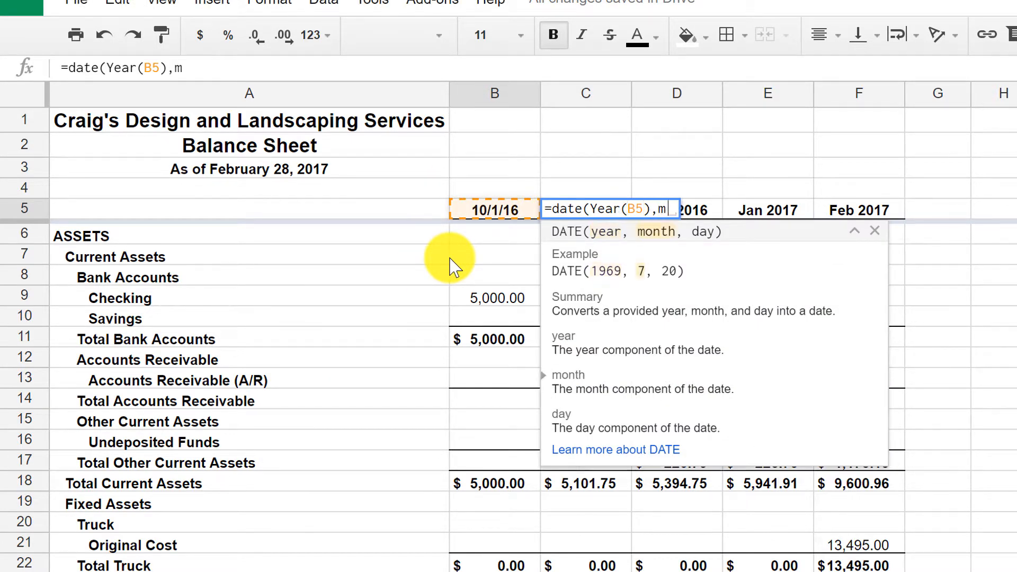
type("onth(")
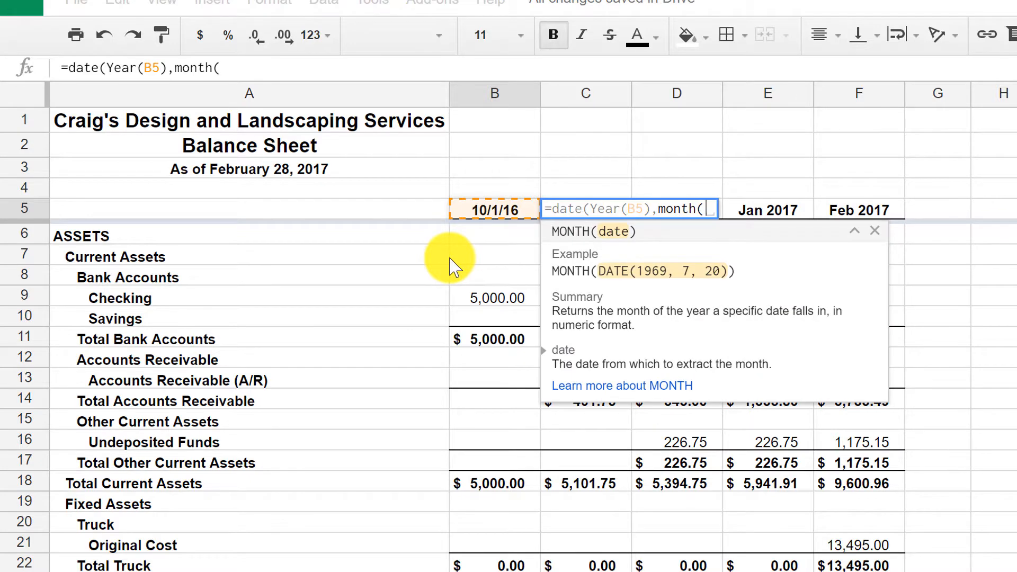
left_click(479, 212)
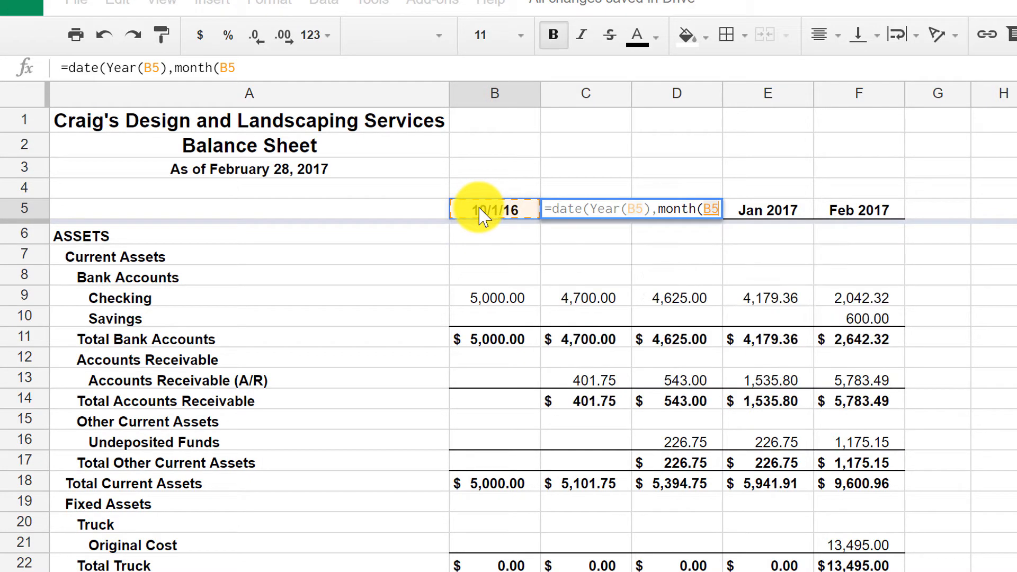
type(")")
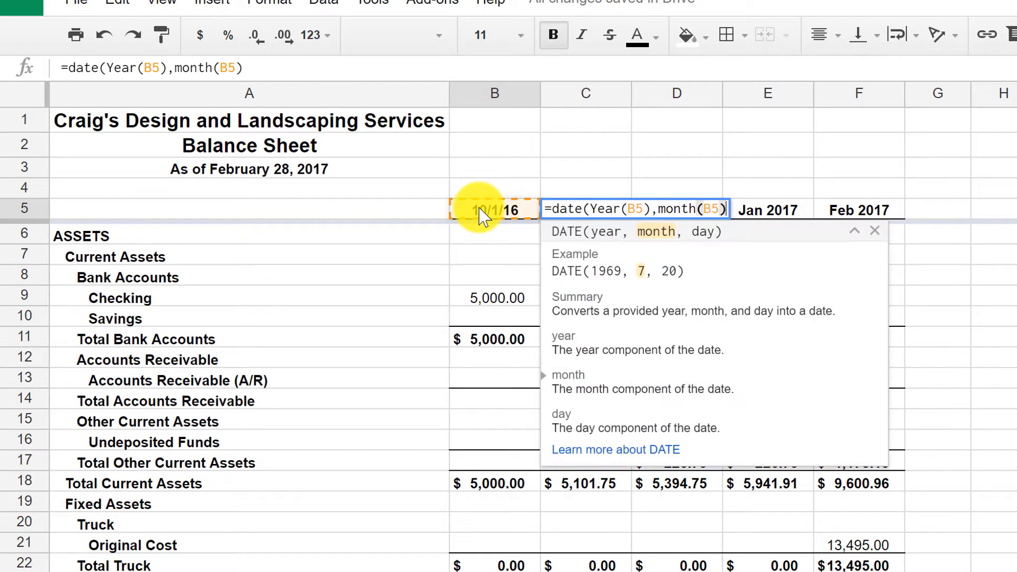
type("+1")
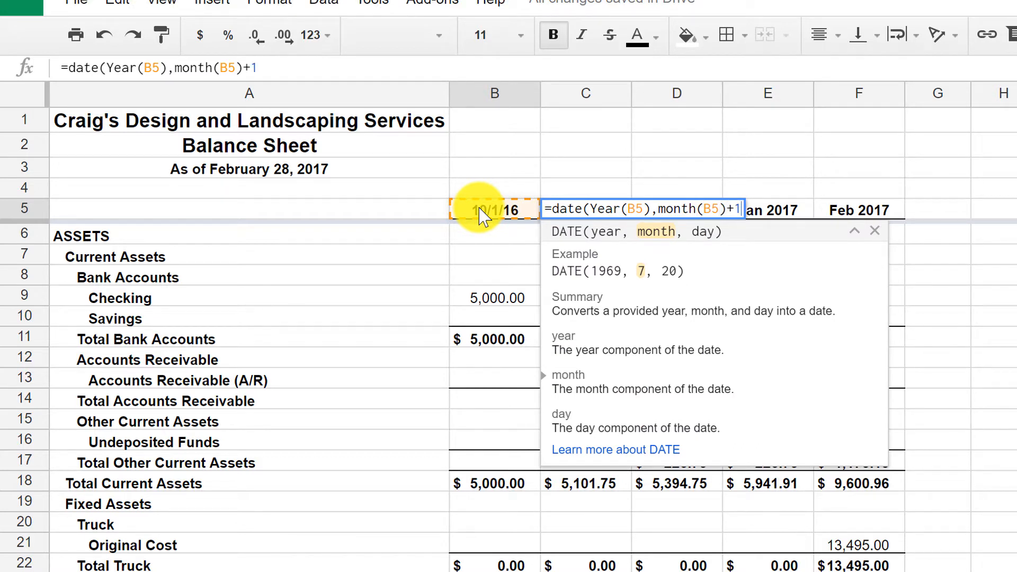
type(",day(")
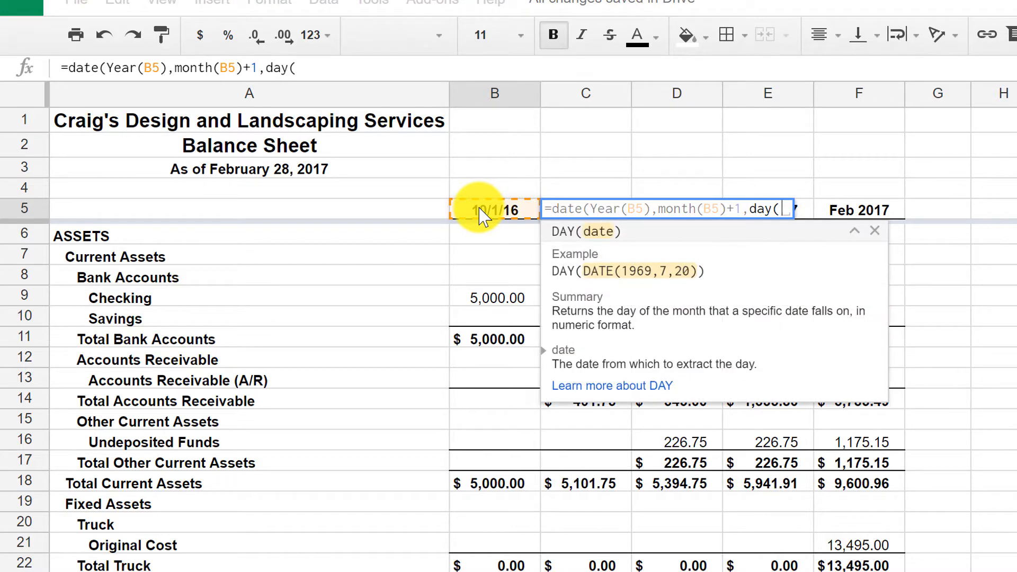
left_click(479, 215)
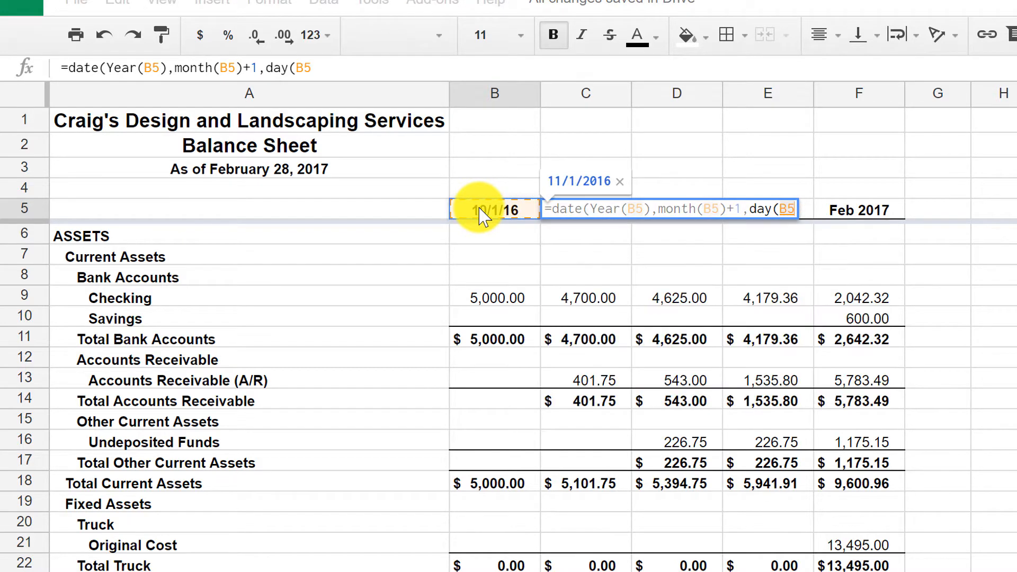
type(")")
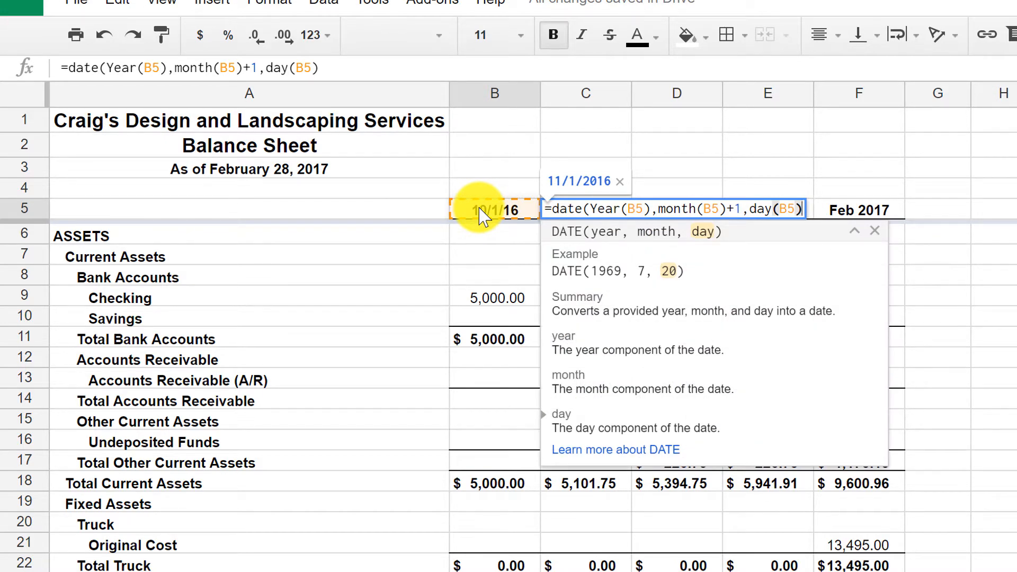
key("Return")
- Copy the date formula in C5 across the remaining month headers through F5
key("Up")
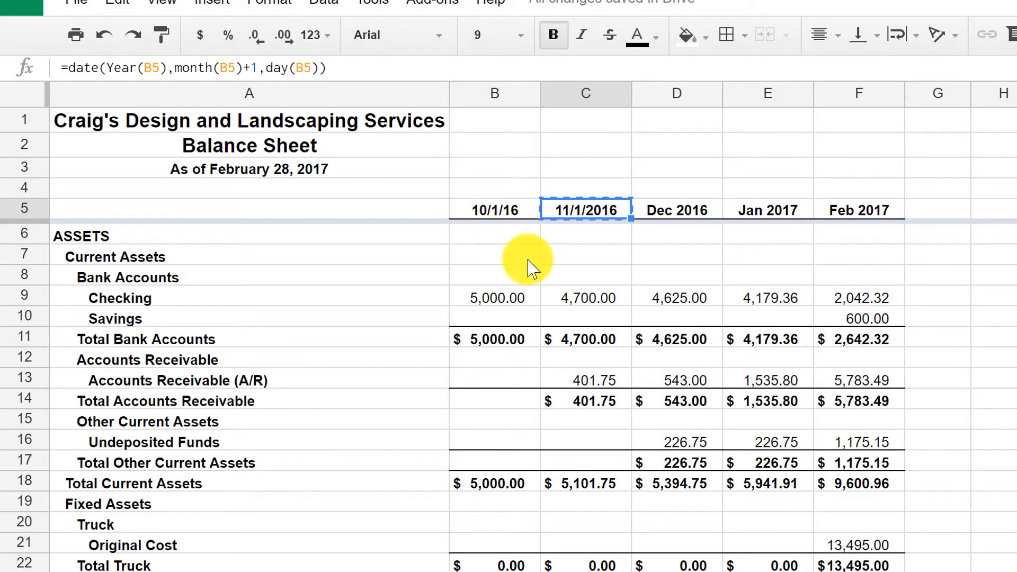
key("shift+Right")
key("shift+Right")
key("shift+Right")
key("ctrl+v")
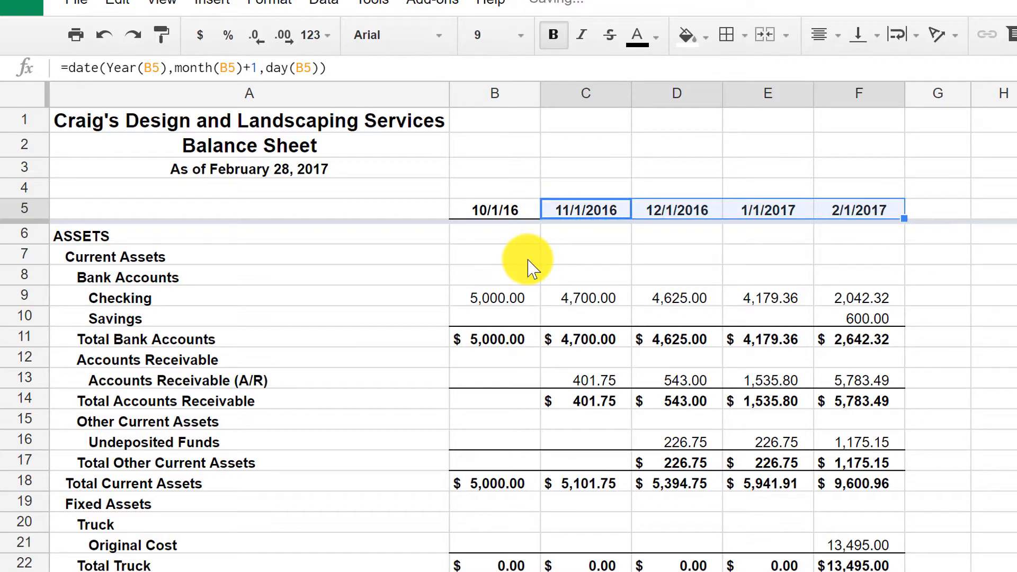
- Copy the date formula from F5 across row 5 through column Z
key("ctrl+Right")
key("ctrl+c")
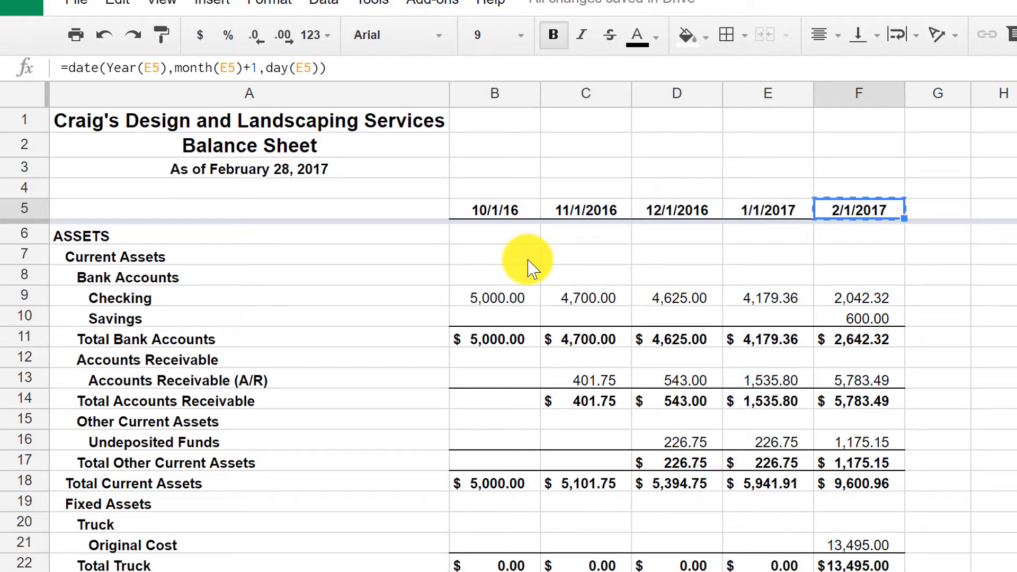
key("ctrl+shift+Right")
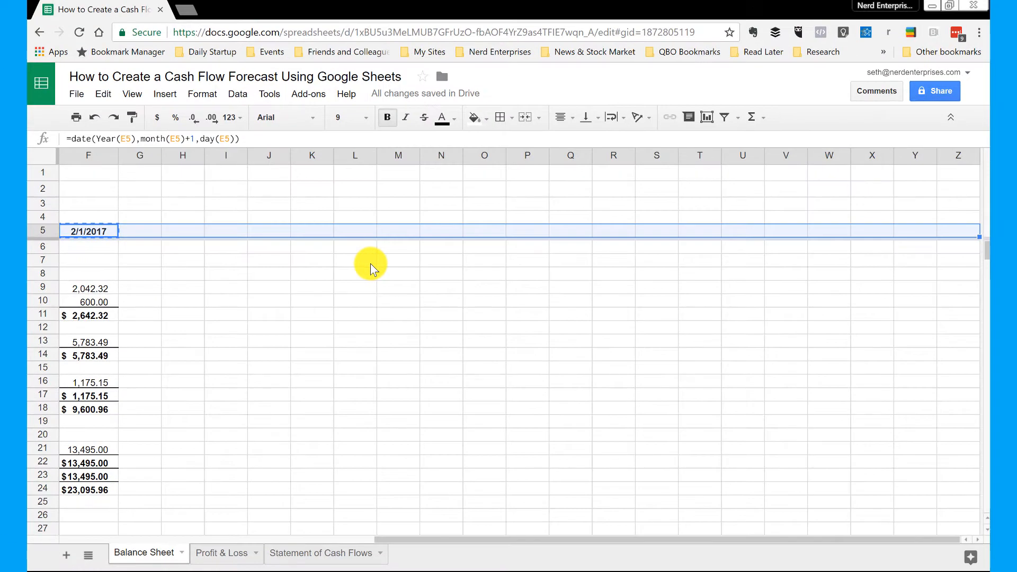
key("ctrl+v")
key("ctrl+Right")
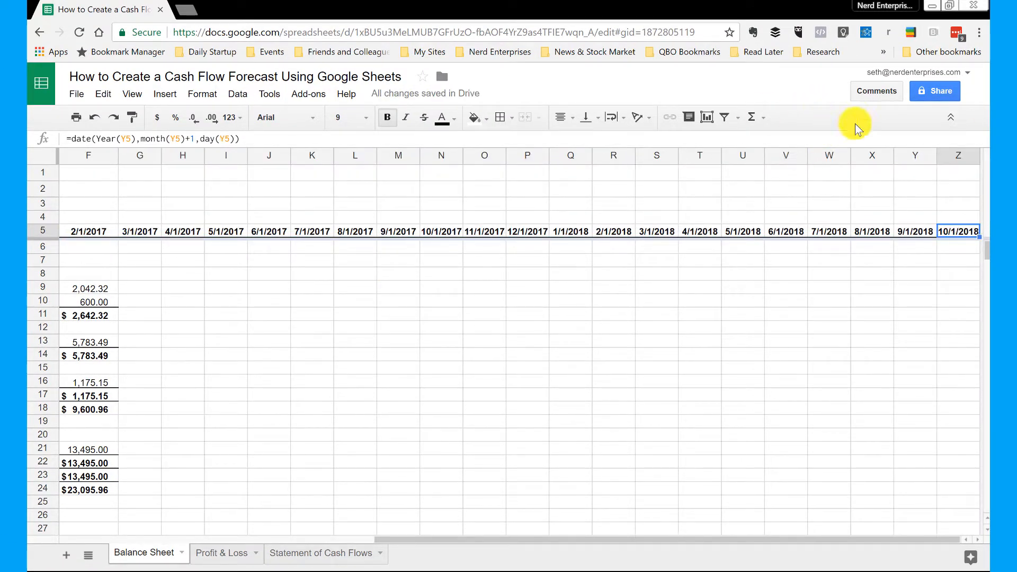
- Insert two columns to the right of columns Y and Z, plus one more directly after column Z
left_click(927, 155)
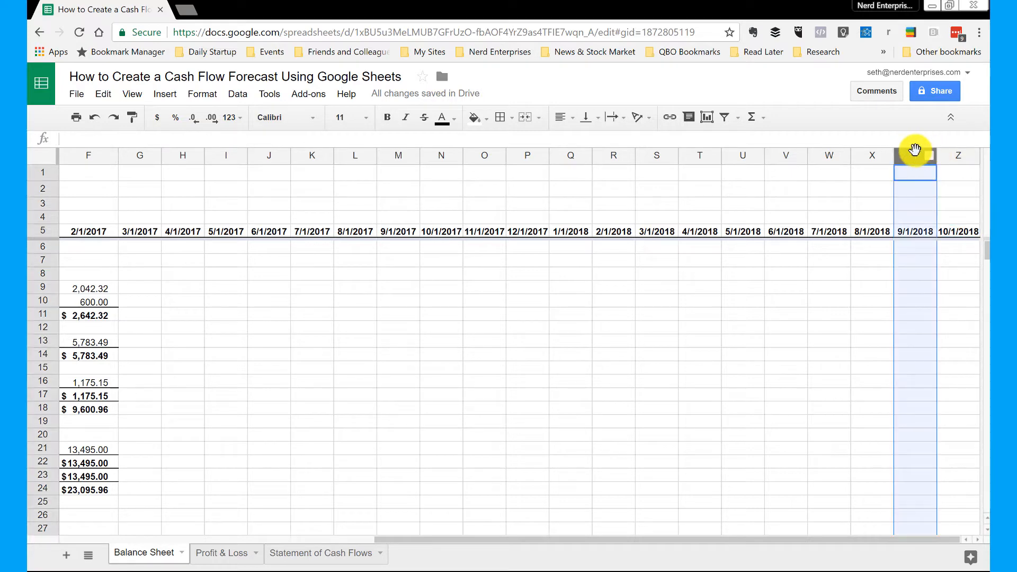
key("shift+Right")
right_click(908, 153)
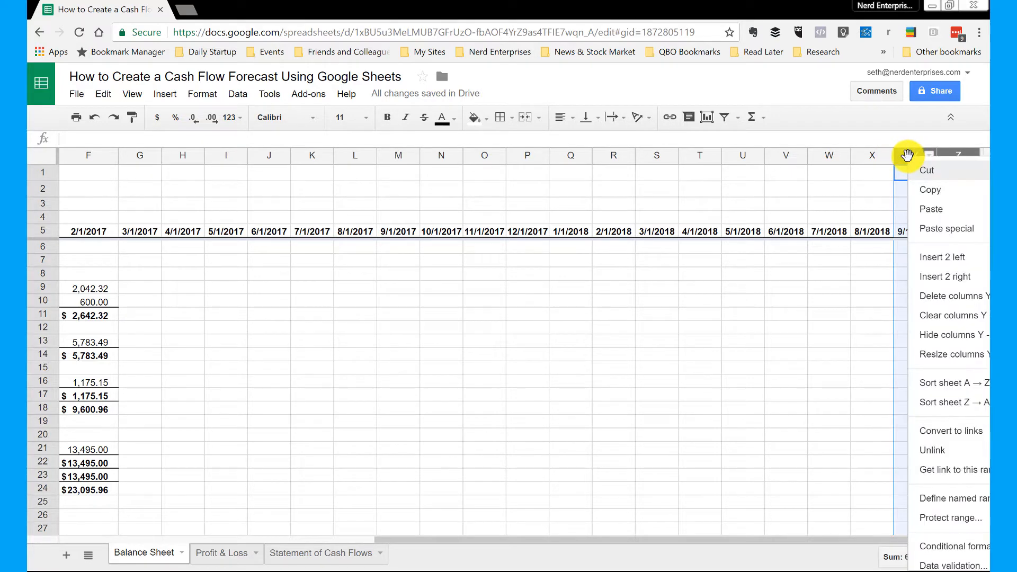
left_click(937, 264)
left_click(907, 229)
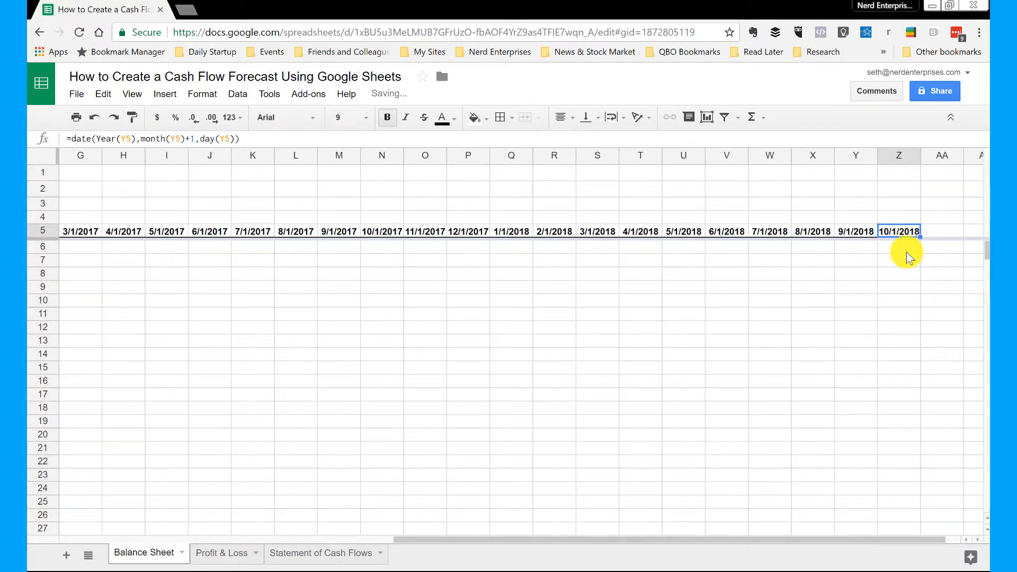
right_click(895, 154)
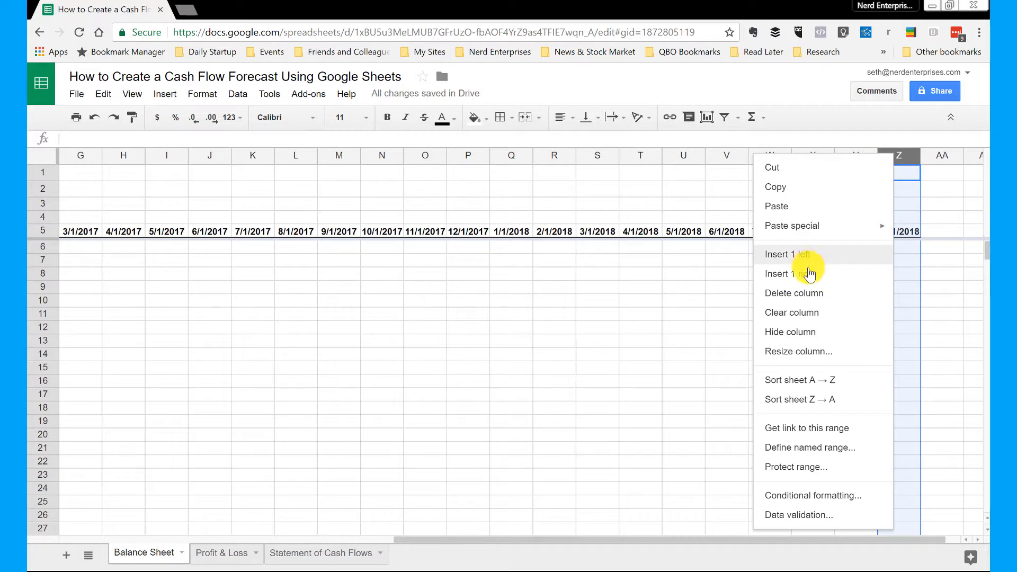
left_click(808, 273)
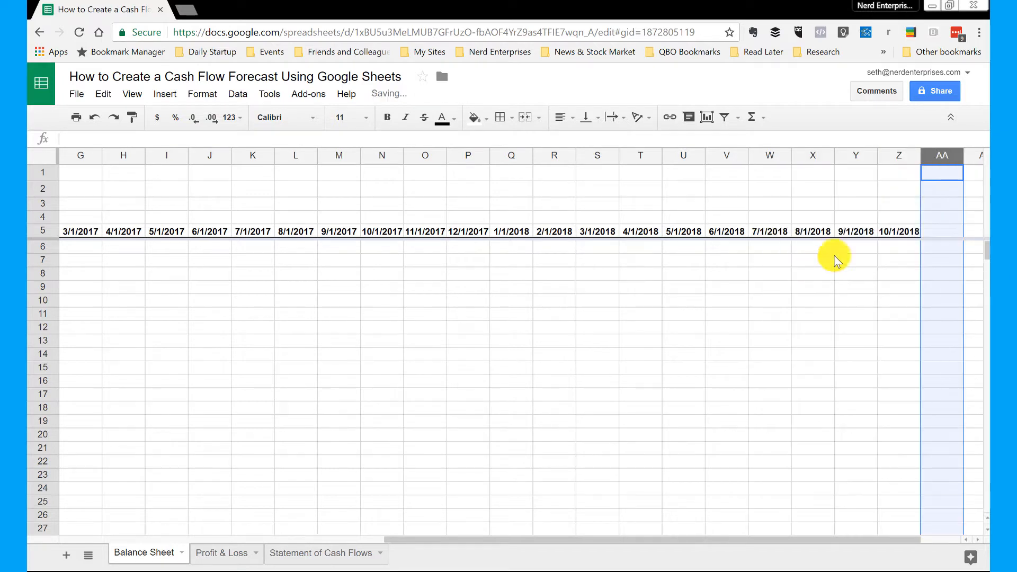
- Fill the date formula from Z5 into AA5 and AB5 to extend the headers through 12/1/2018
left_click(881, 229)
key("shift+Right")
key("shift+Right")
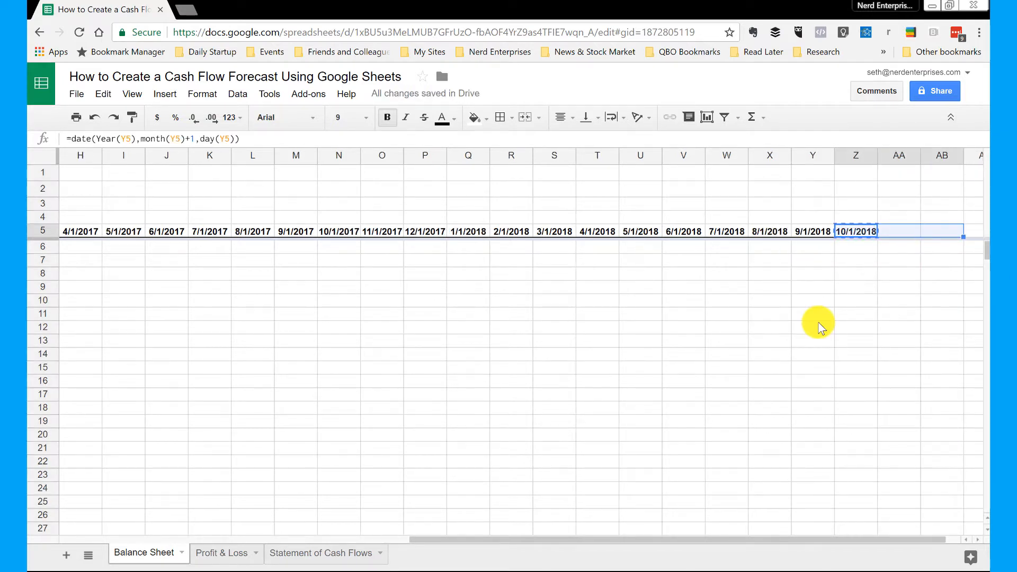
key("ctrl+r")
key("ctrl+Right")
- Copy the date headers B5:AB5 from the Balance Sheet into row 5 of the Profit & Loss sheet, starting at B5
key("Home")
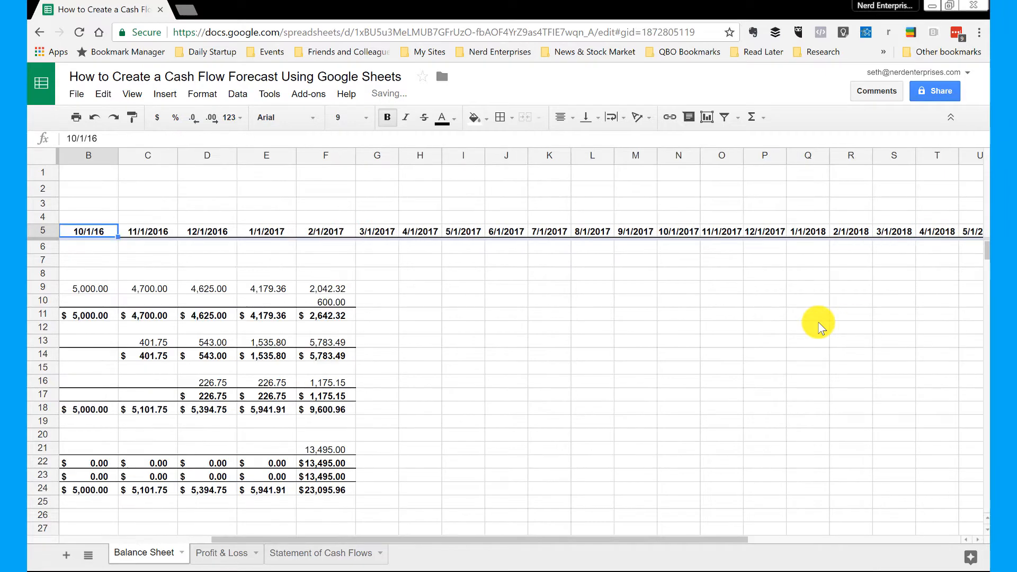
key("Right")
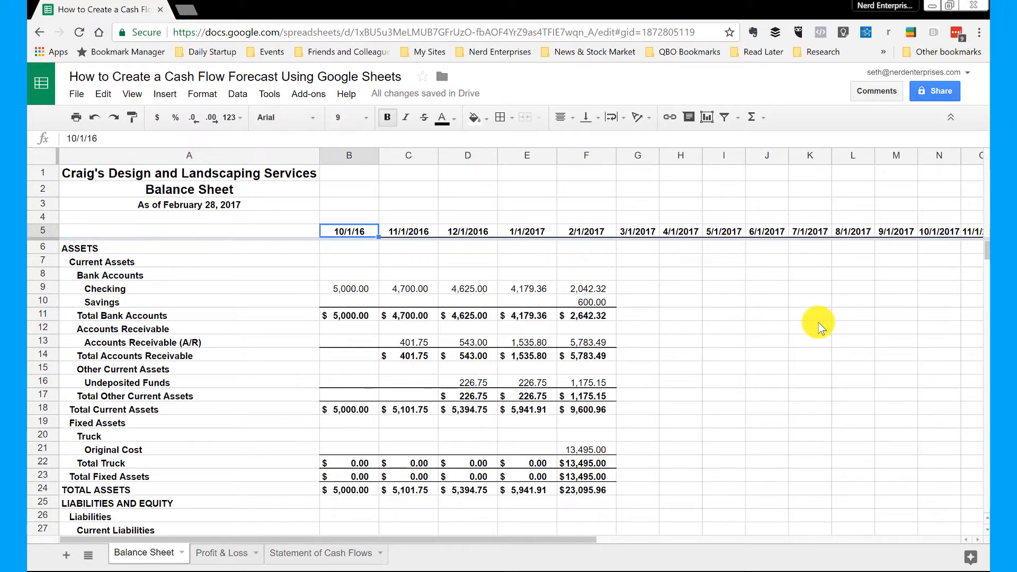
key("ctrl+shift+Right")
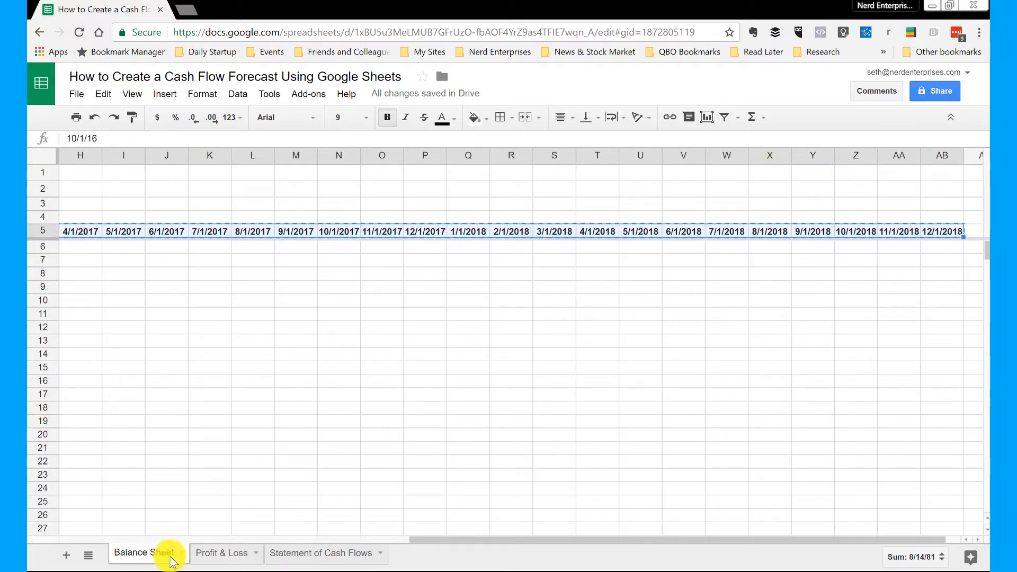
left_click(218, 553)
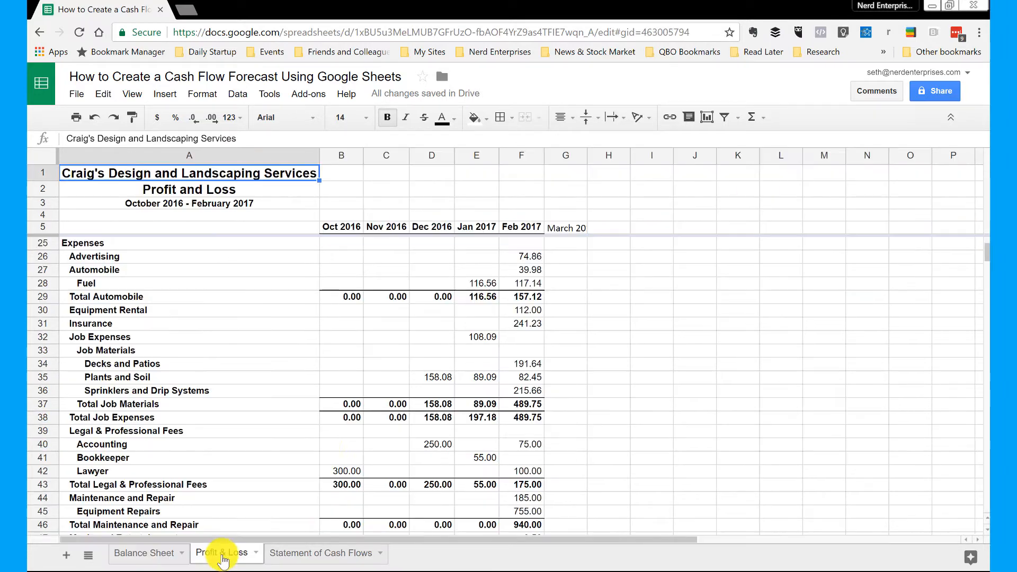
left_click(341, 232)
key("ctrl+v")
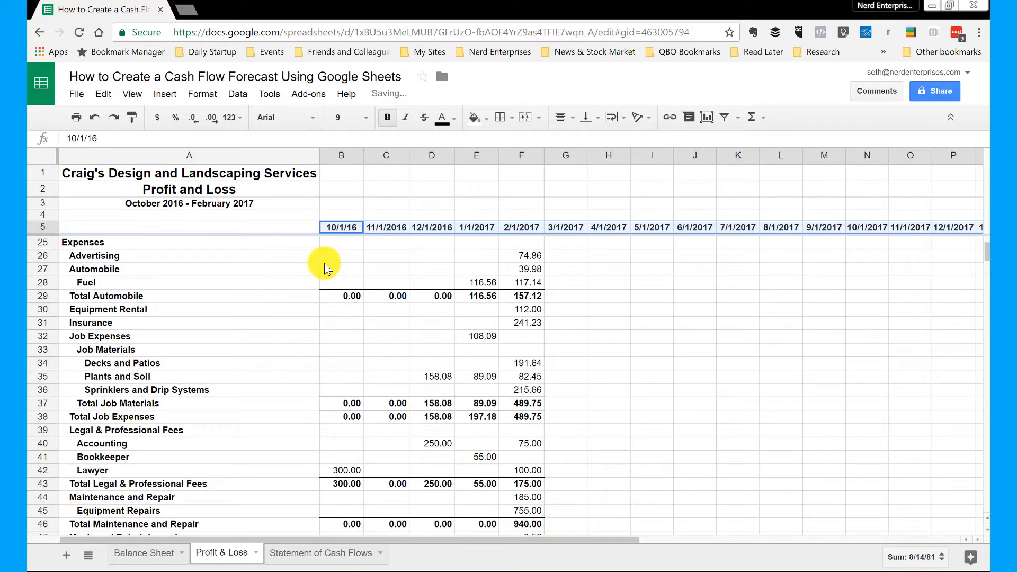
- Paste the copied date headers into row 5 of the Statement of Cash Flows sheet, starting at B5
left_click(281, 553)
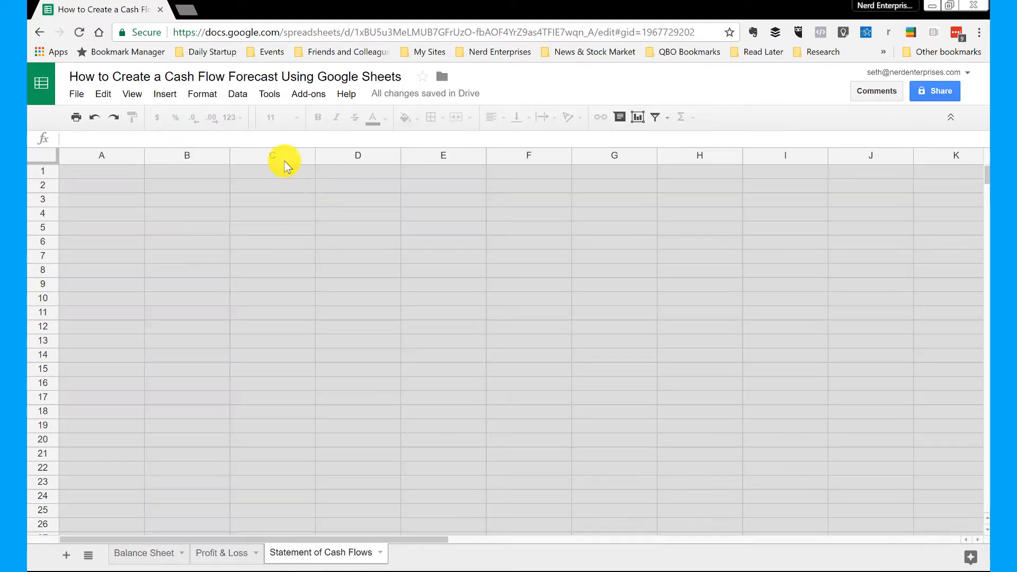
left_click(461, 230)
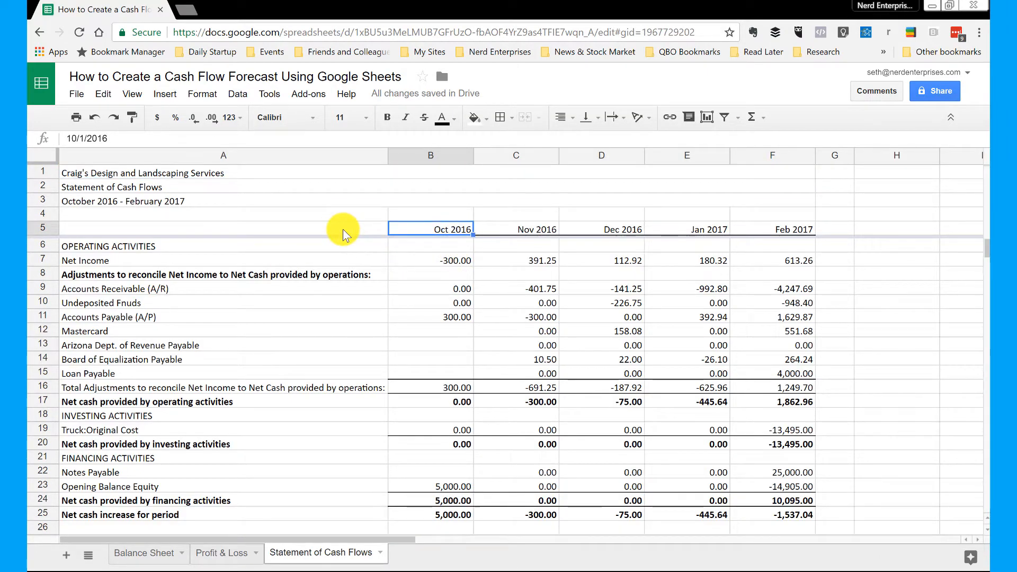
key("Right")
key("Left")
key("ctrl+v")
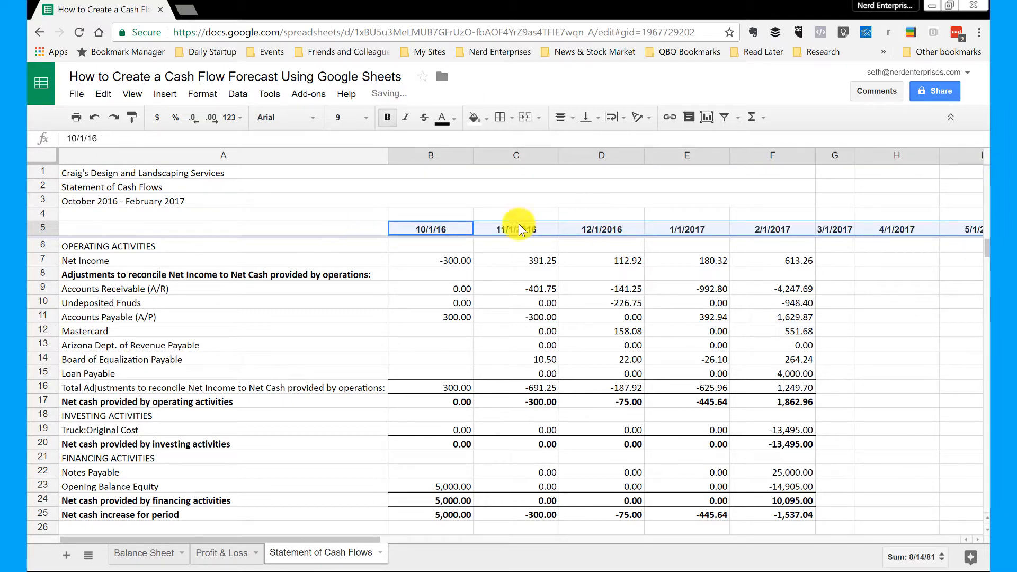
- Open the custom date and time formats for the date headers B5:AB5 on the Balance Sheet
left_click(139, 553)
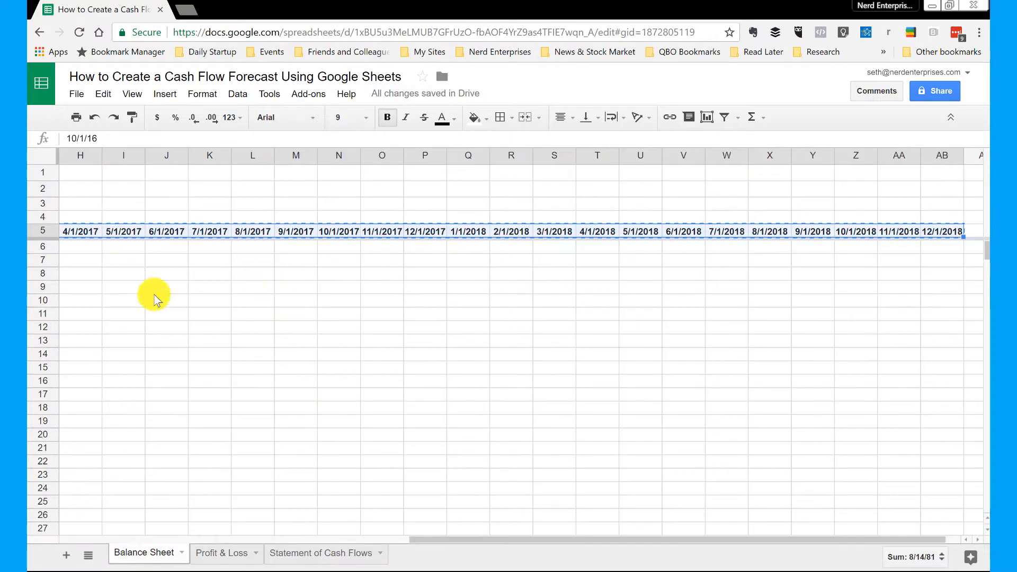
key("Left")
key("Right")
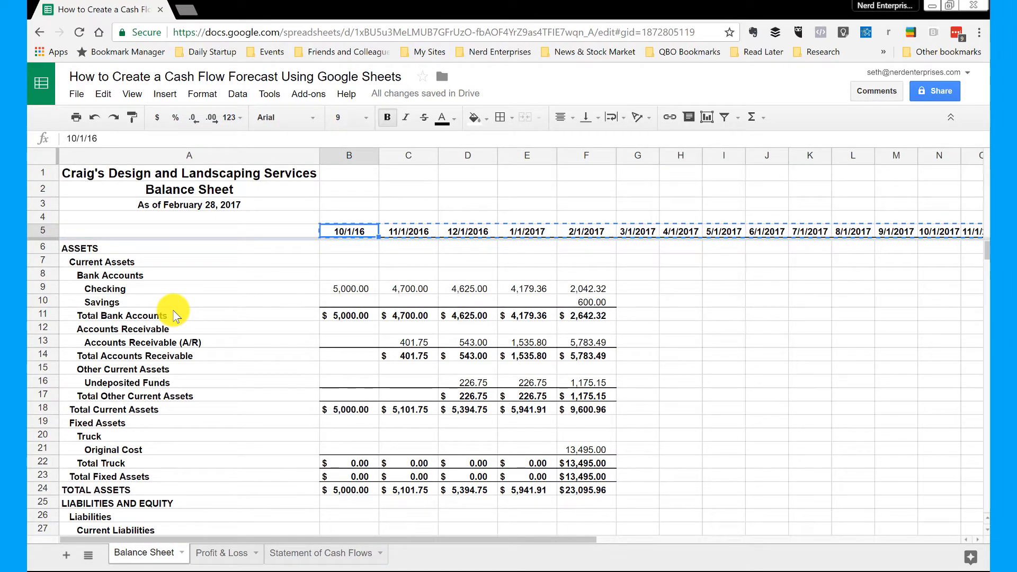
key("ctrl+shift+Right")
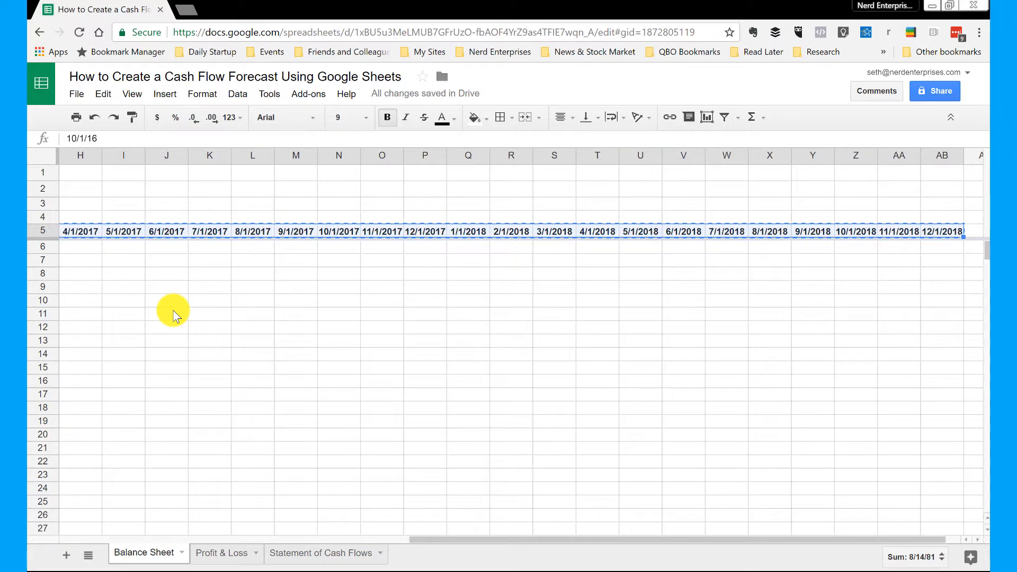
left_click(193, 103)
mouse_move(236, 118)
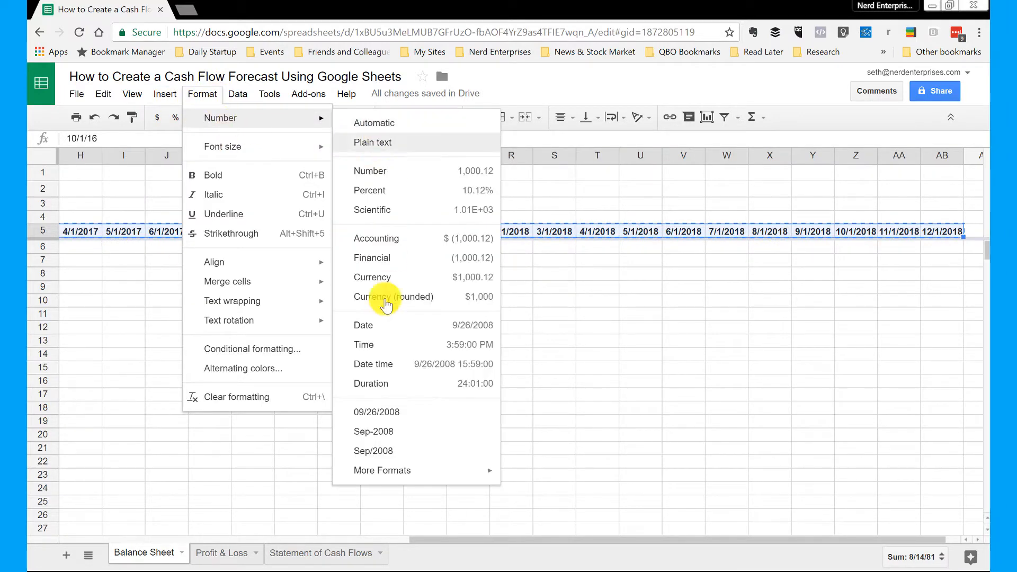
mouse_move(424, 471)
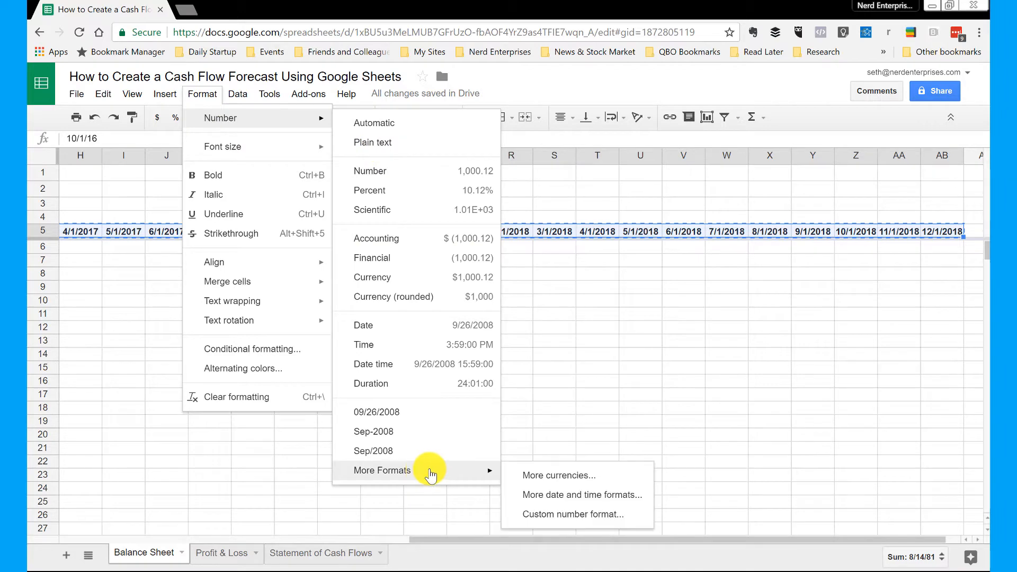
left_click(582, 495)
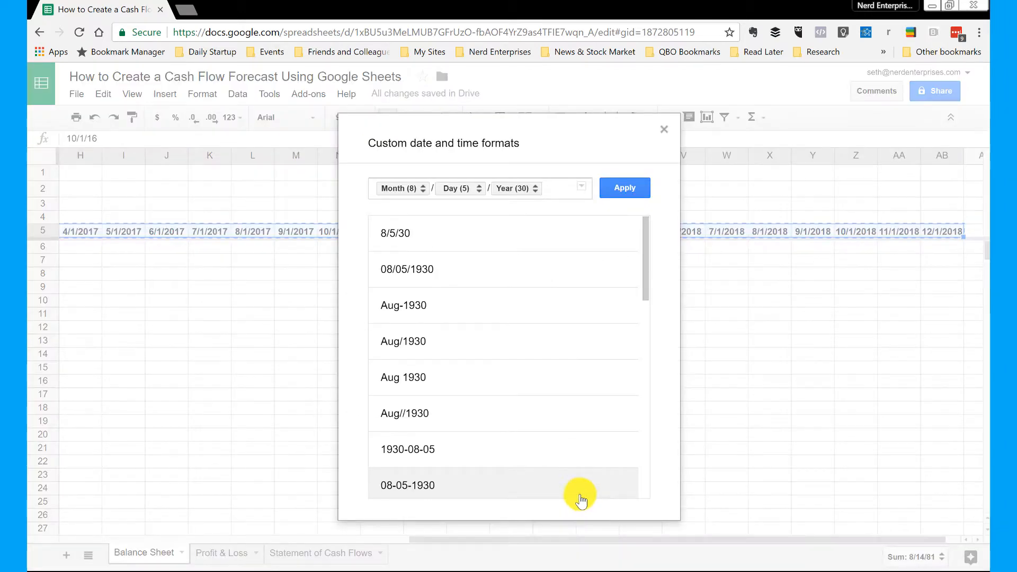
- Set the month and day parts of the custom date format to use leading zeros
left_click(427, 188)
left_click(430, 213)
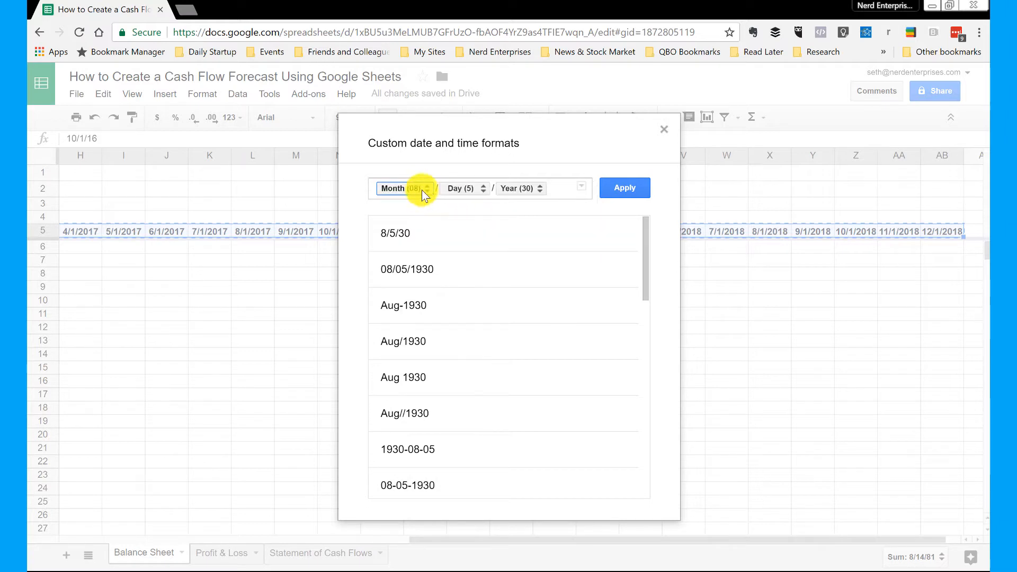
left_click(476, 187)
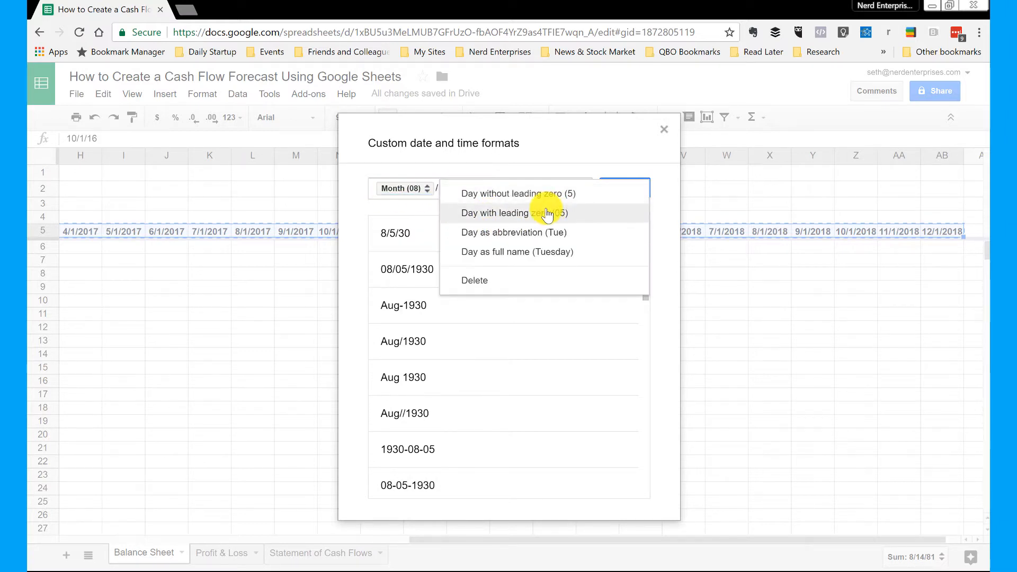
left_click(511, 211)
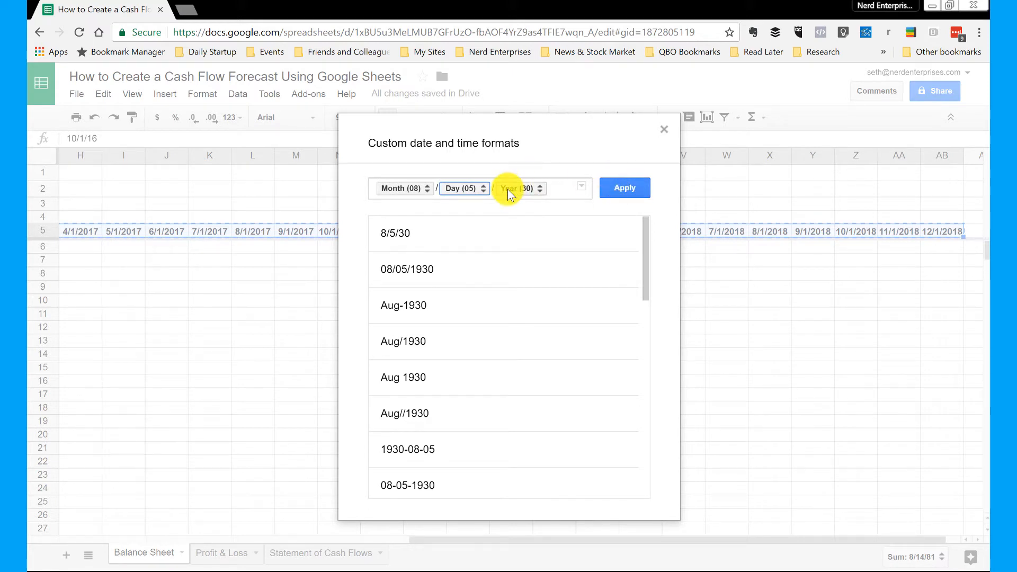
- Apply a custom date format with the abbreviated month, no day and the two-digit year, separated by " - "
left_click(429, 191)
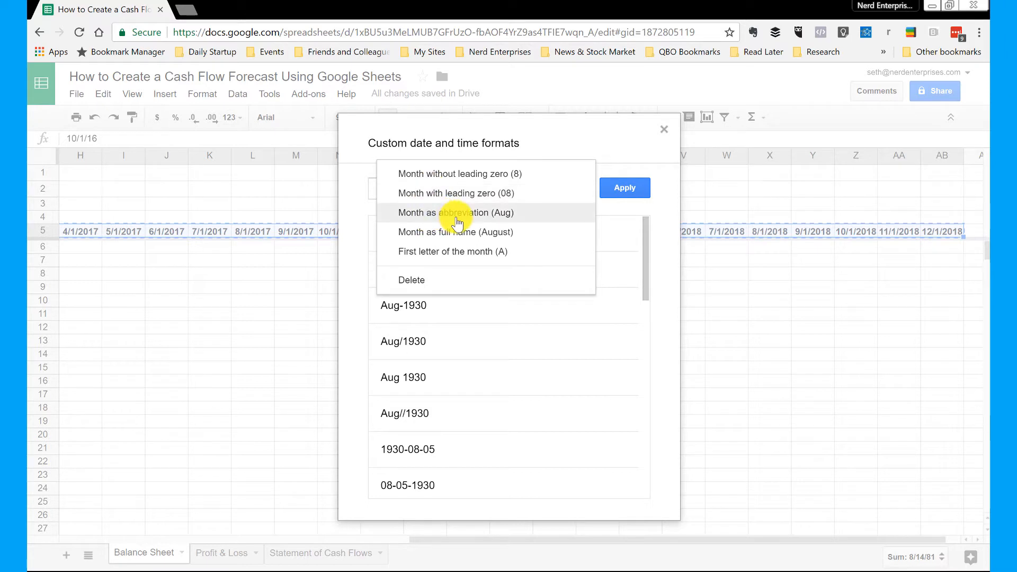
left_click(481, 213)
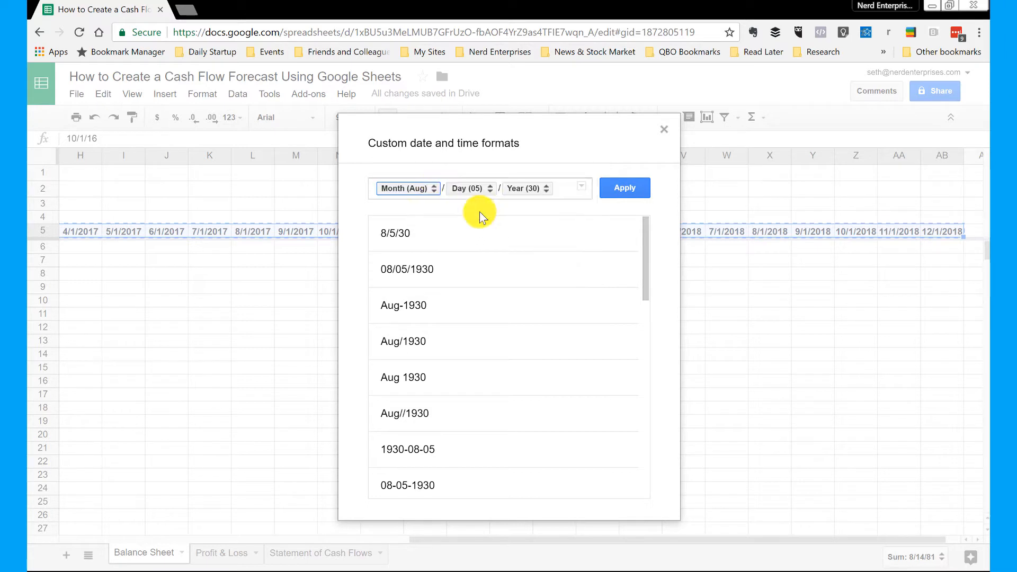
left_click(564, 190)
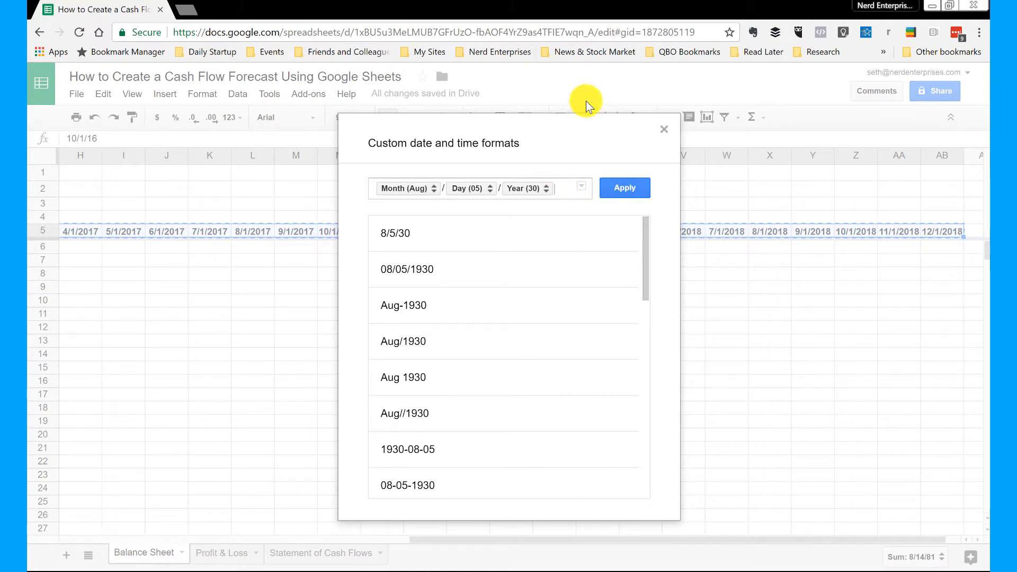
key("Left")
key("Left")
key("BackSpace")
key("BackSpace")
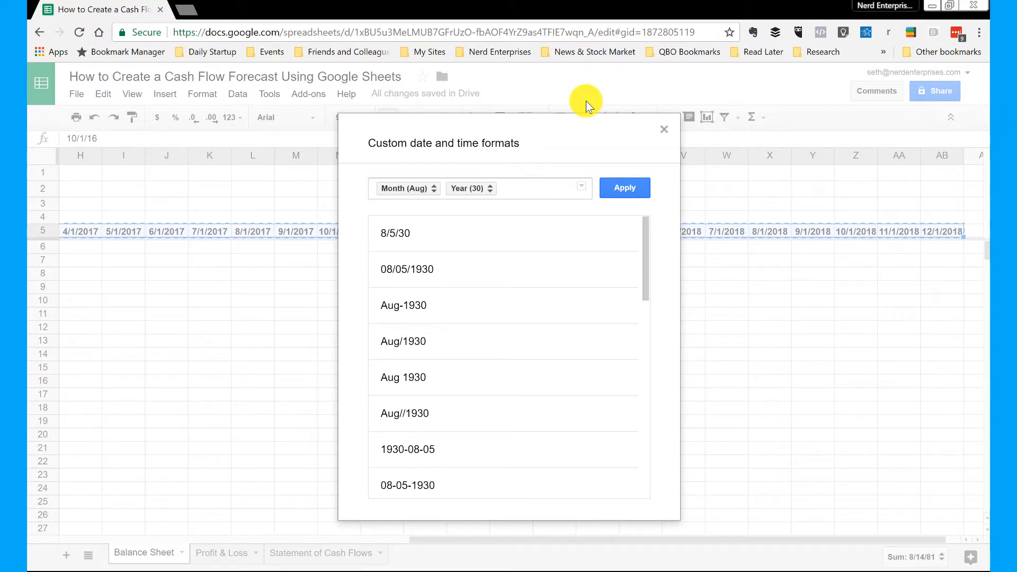
key("BackSpace")
type("-")
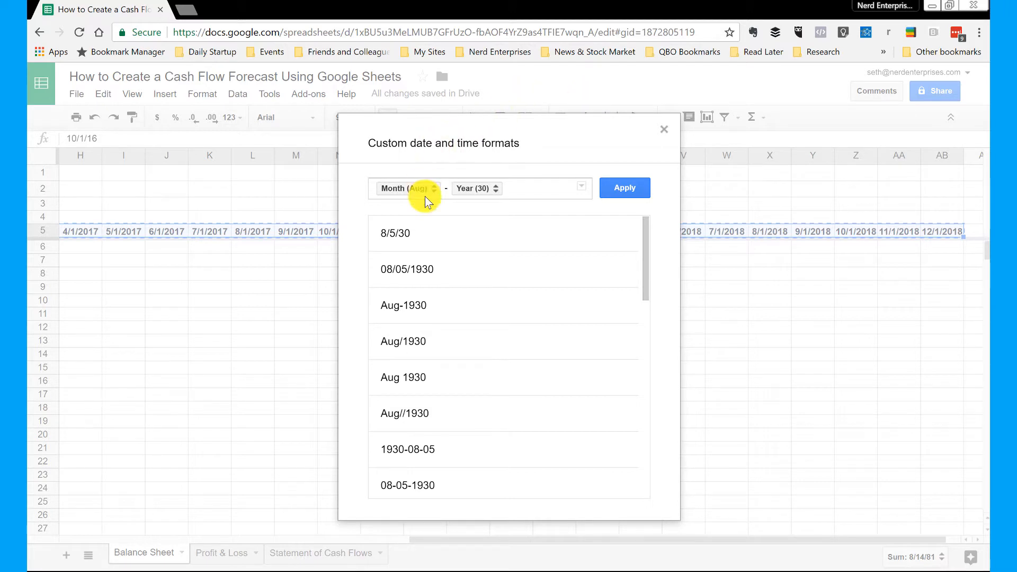
left_click(627, 190)
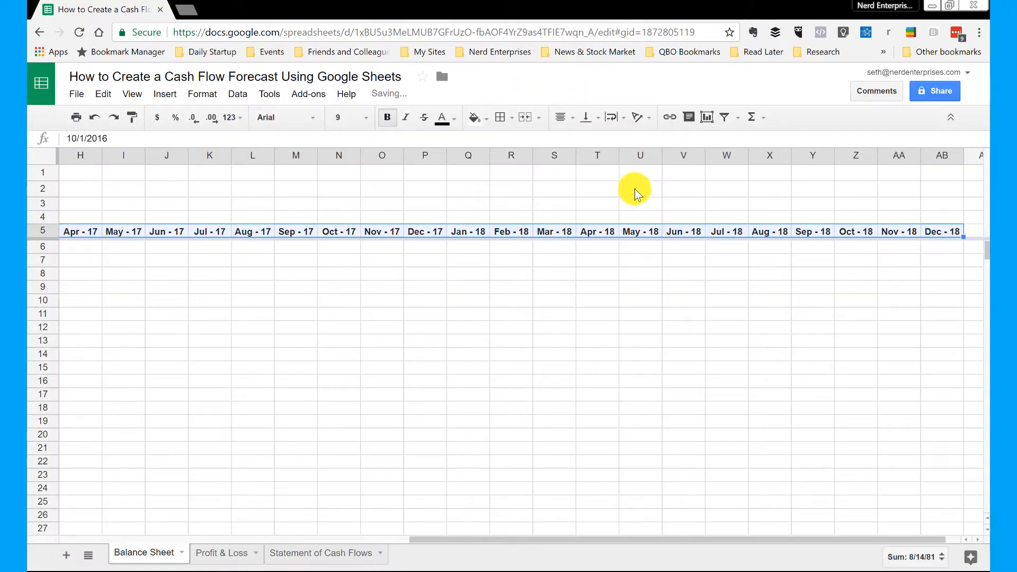
- Change the custom date format of headers B5:AB5 on the Balance Sheet to show a four-digit year
left_click(606, 231)
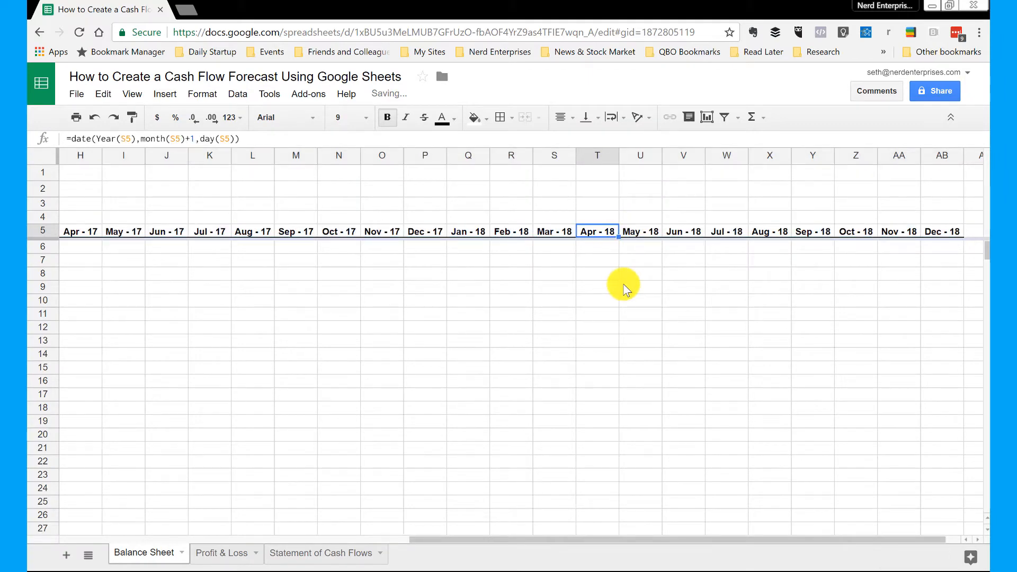
key("ctrl+Left")
key("ctrl+shift+Right")
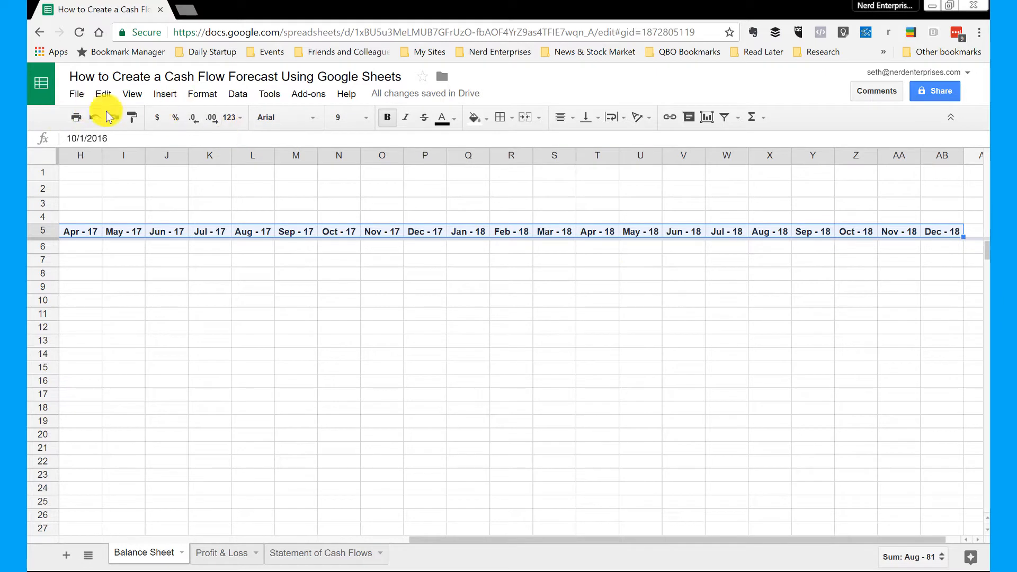
left_click(212, 98)
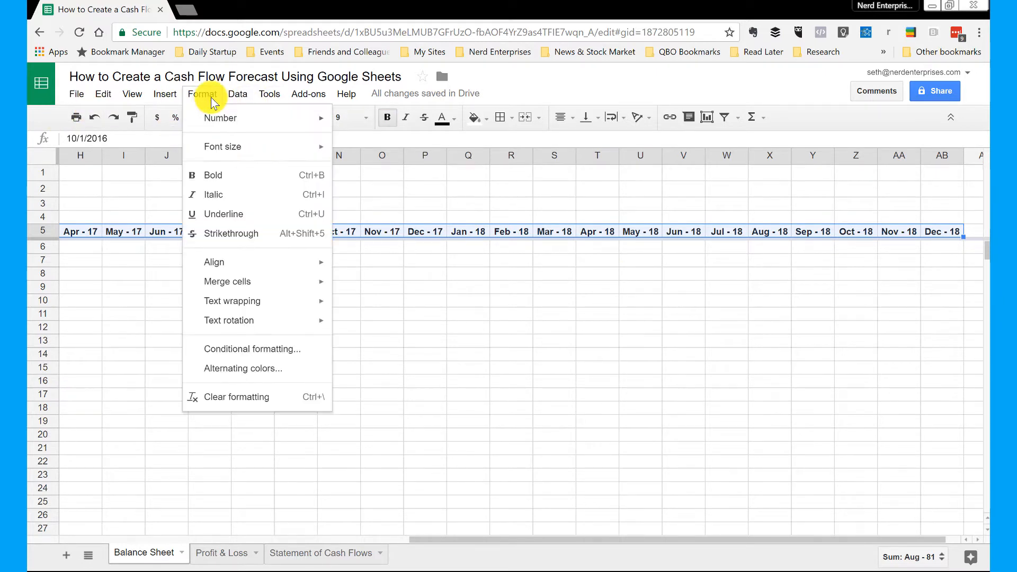
mouse_move(267, 307)
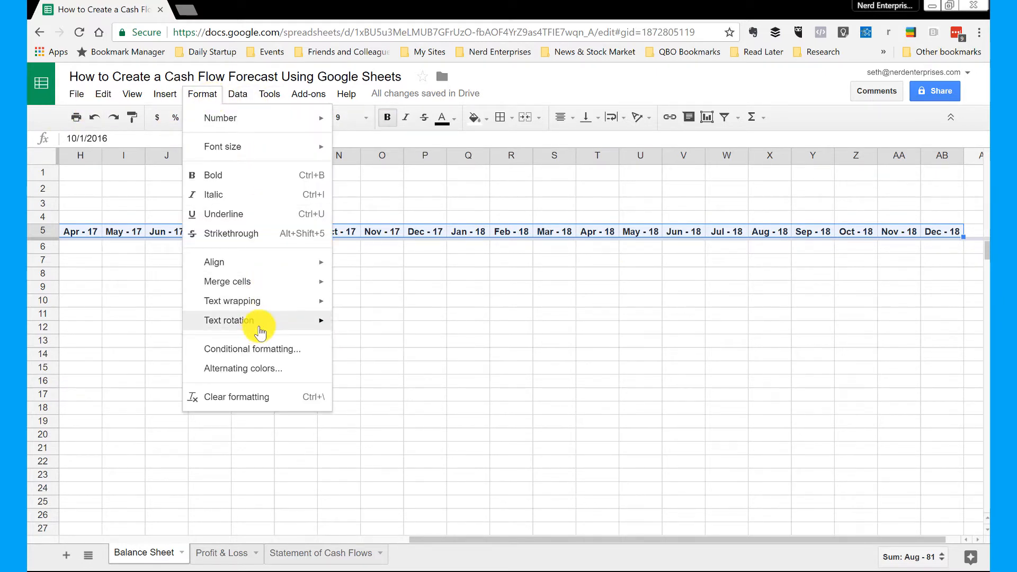
mouse_move(258, 327)
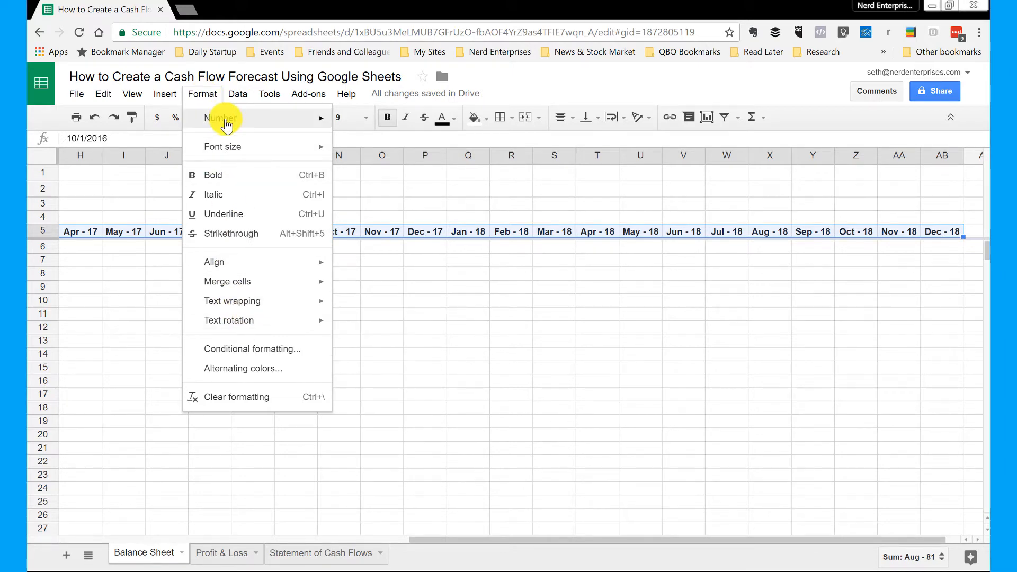
mouse_move(221, 117)
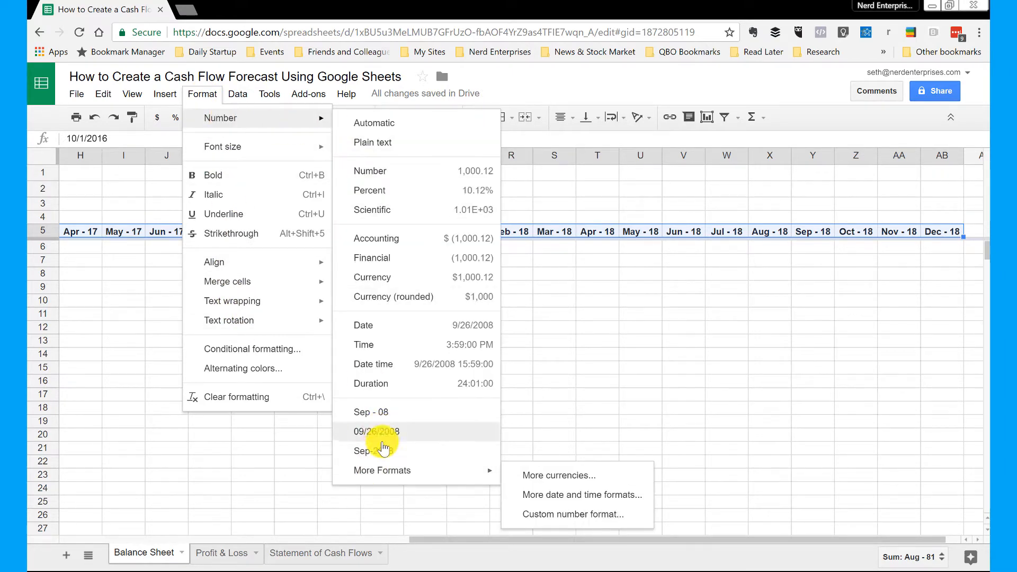
left_click(574, 495)
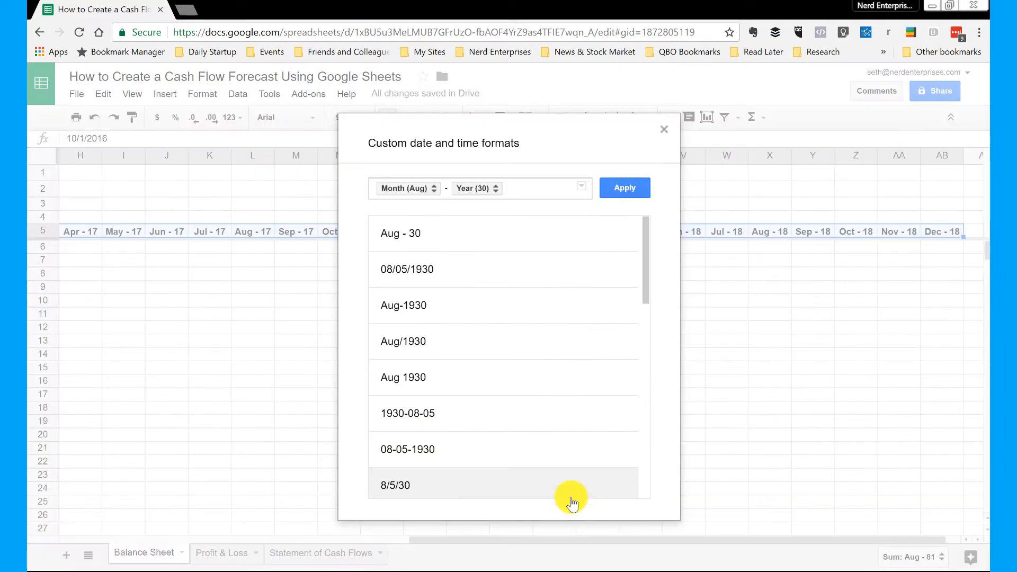
left_click(495, 188)
left_click(521, 212)
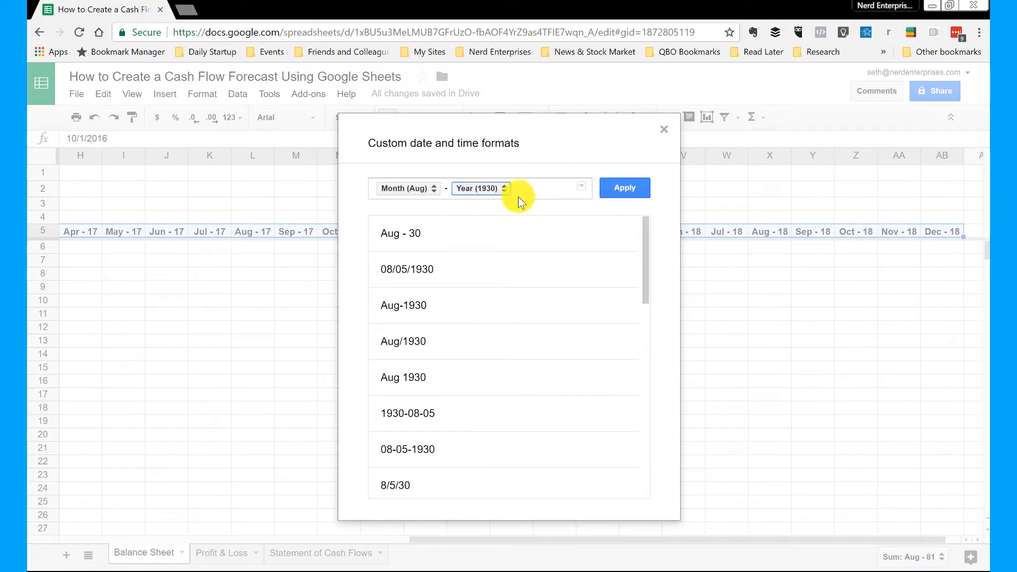
left_click(618, 188)
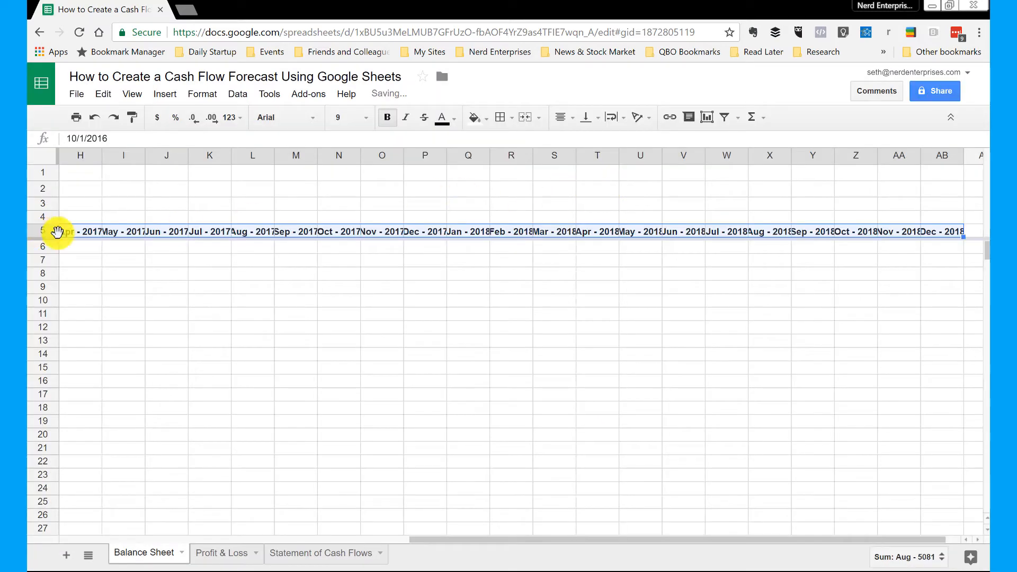
- Auto-fit the widths of all columns on the Balance Sheet to their contents
left_click(42, 156)
left_click_drag(101, 156, 100, 156)
double_click(101, 156)
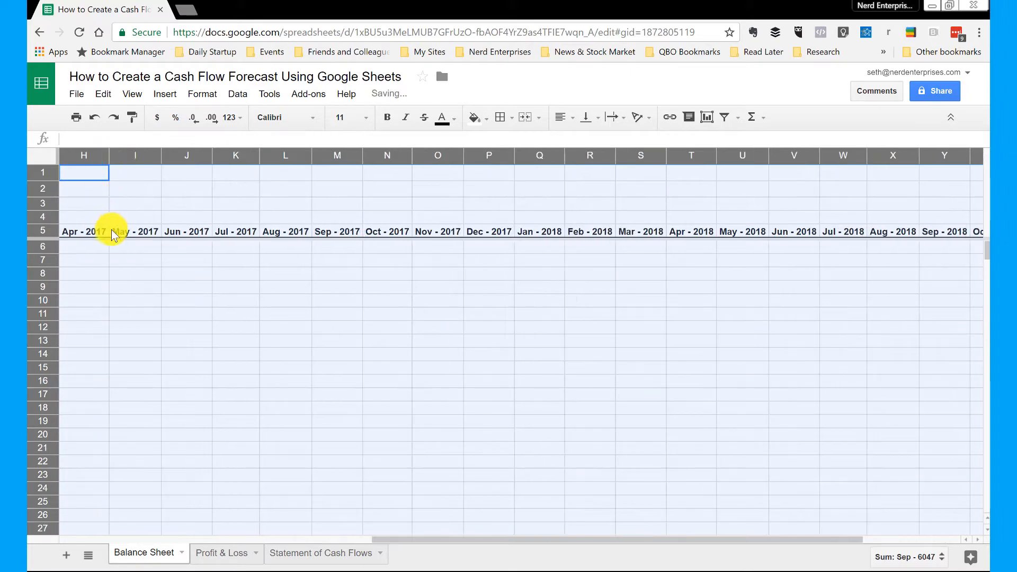
- Copy the reformatted headers B5:AB5 from the Balance Sheet over row 5 of the Profit & Loss sheet, starting at B5
left_click(112, 231)
key("ctrl+Left")
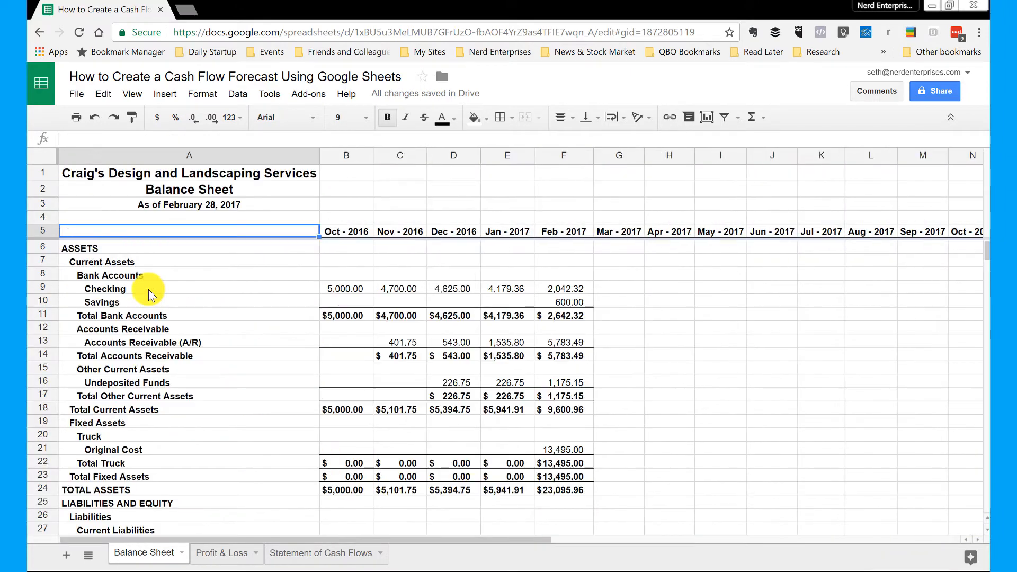
key("ctrl+shift+Right")
key("ctrl+c")
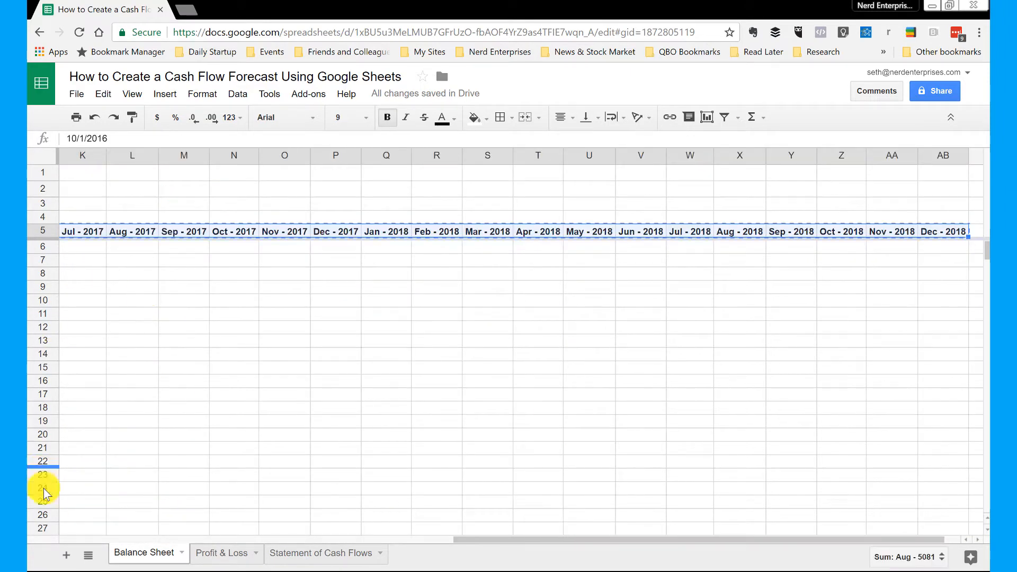
left_click(222, 552)
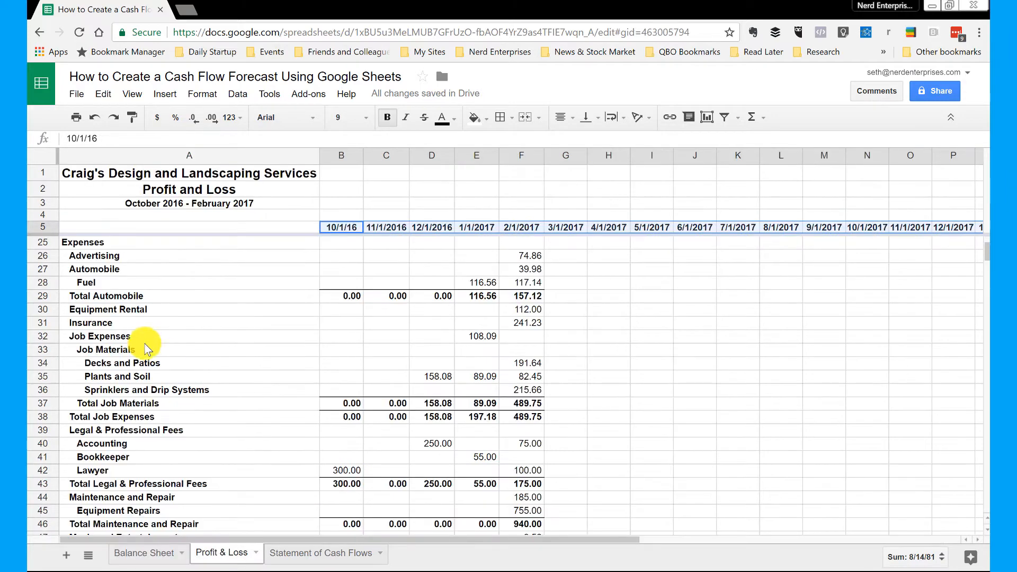
left_click(338, 227)
key("ctrl+v")
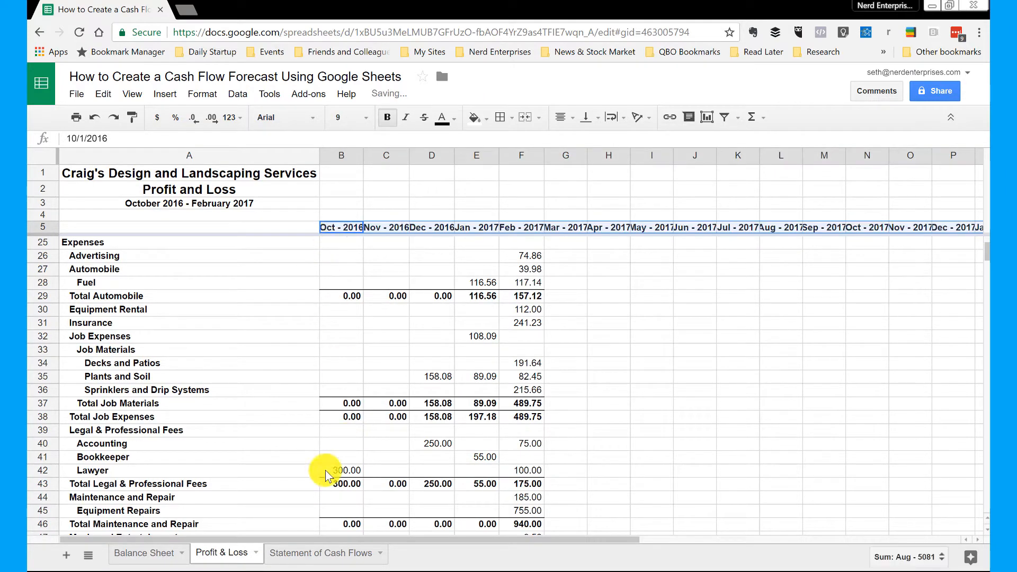
- Paste the month-year headers from B5 on the Statement of Cash Flows sheet and auto-fit all its column widths
left_click(285, 552)
left_click(430, 230)
key("ctrl+v")
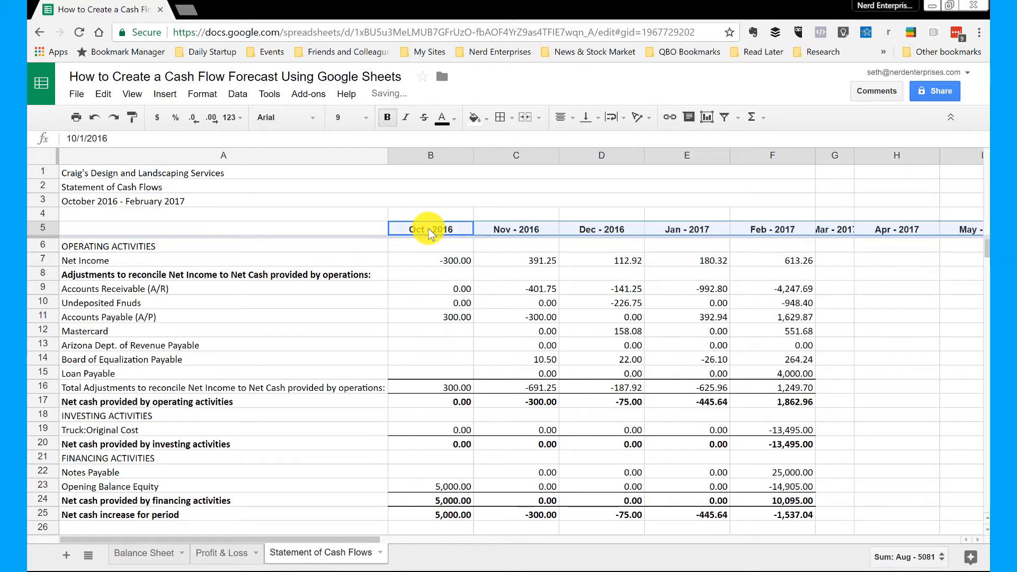
left_click(42, 156)
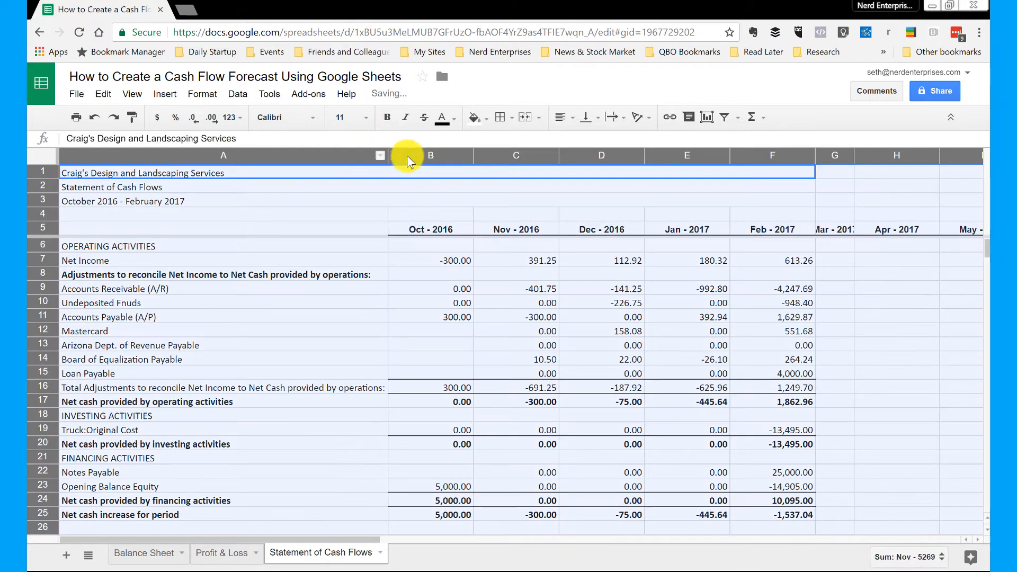
double_click(387, 155)
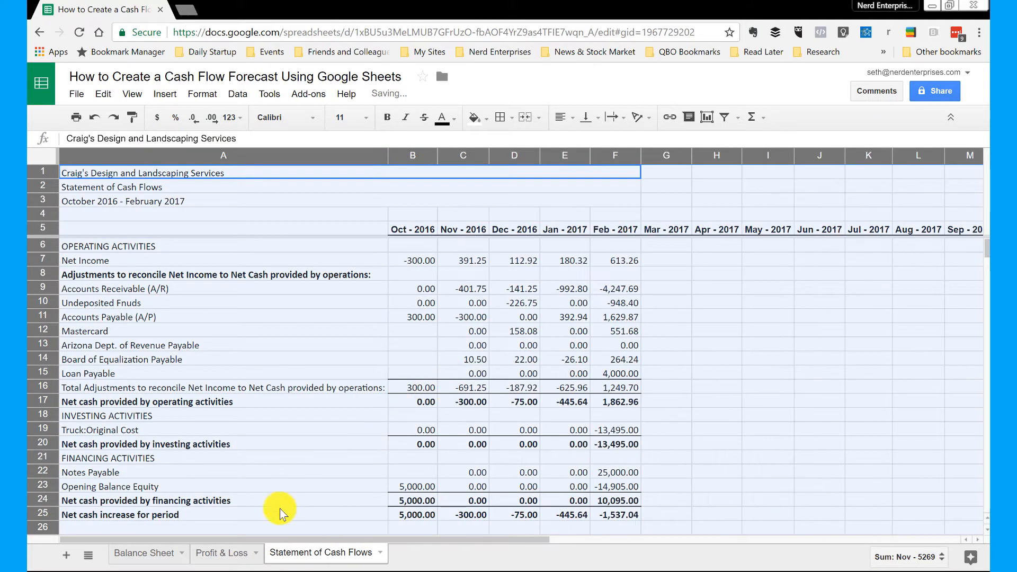
- Auto-fit the widths of all columns on the Profit & Loss sheet to their contents
left_click(233, 552)
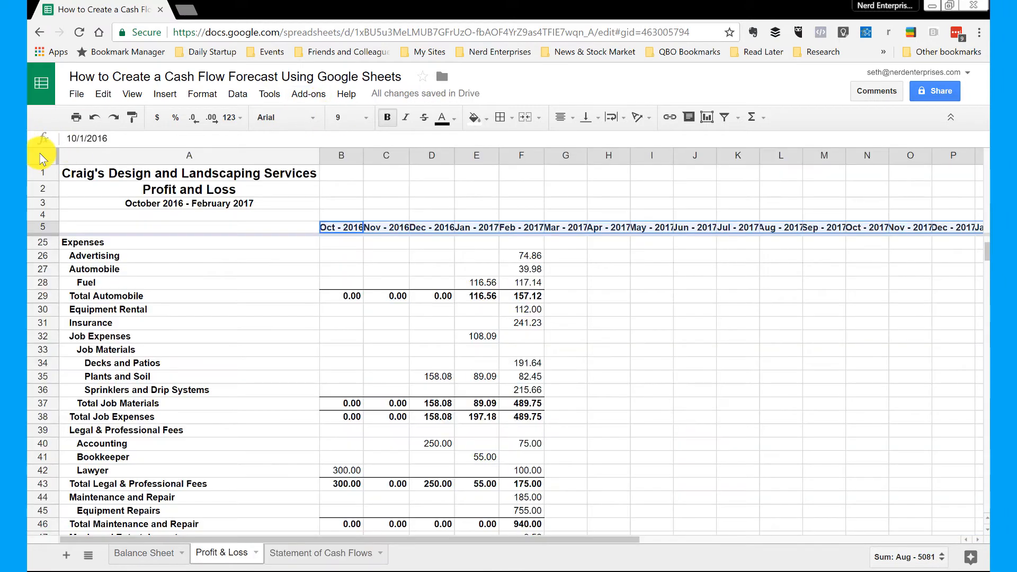
left_click(43, 156)
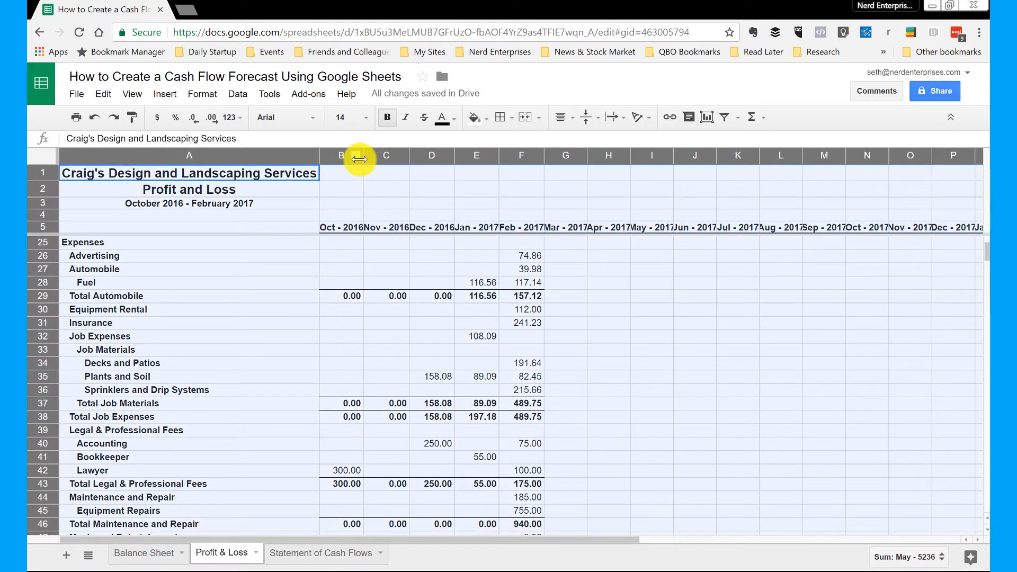
left_click_drag(363, 156, 369, 157)
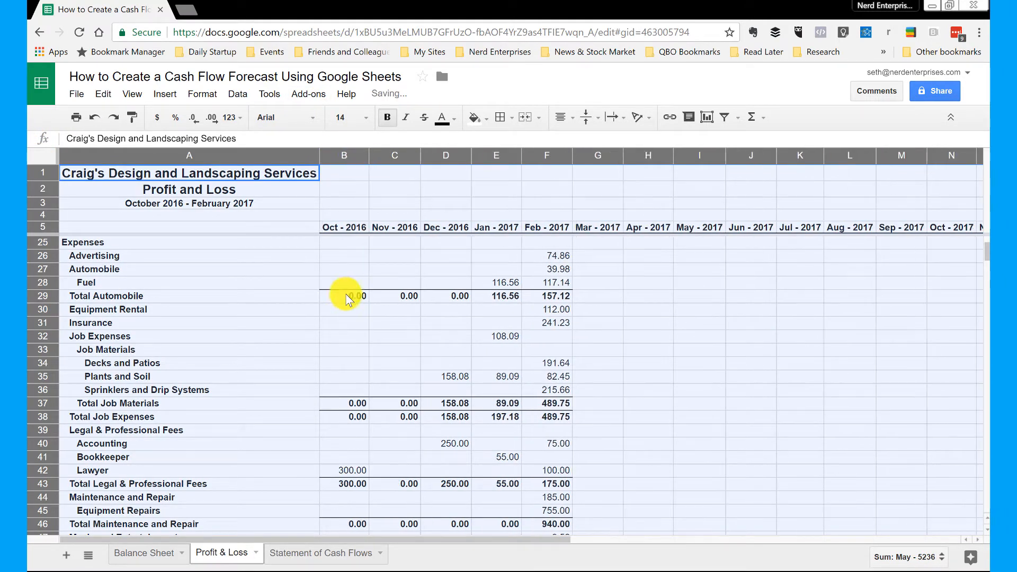
- On the Balance Sheet, copy the Total Bank Accounts formula from F11 across the forecast months in G11:AC11
left_click(144, 552)
key("ctrl+Home")
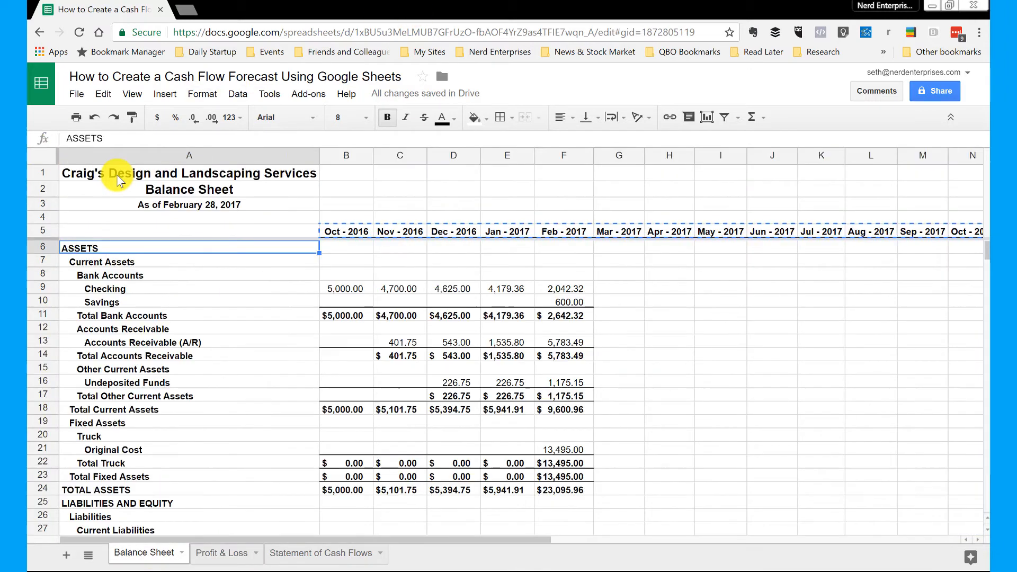
left_click(553, 318)
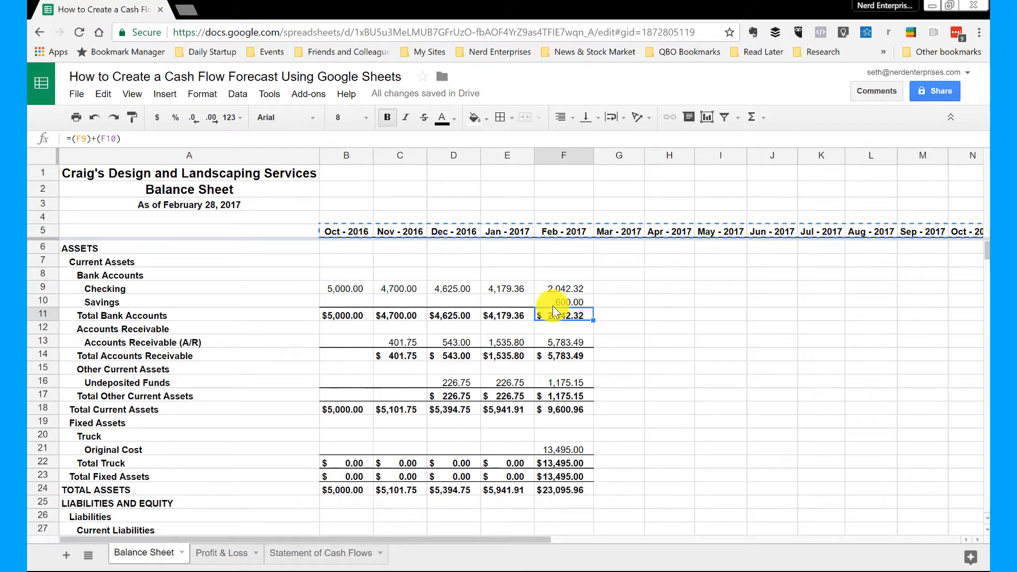
key("Right")
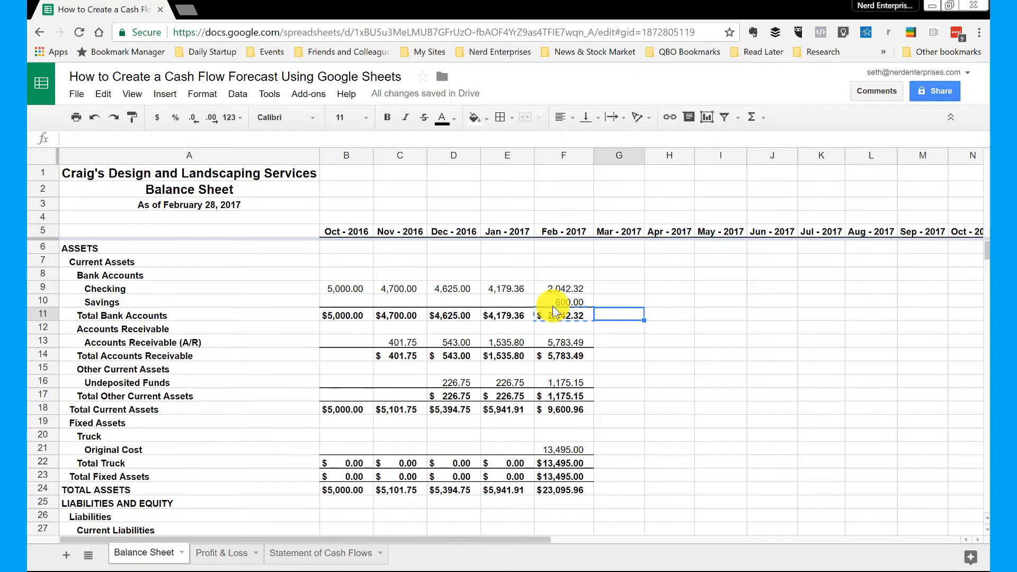
key("ctrl+shift+Right")
key("ctrl+v")
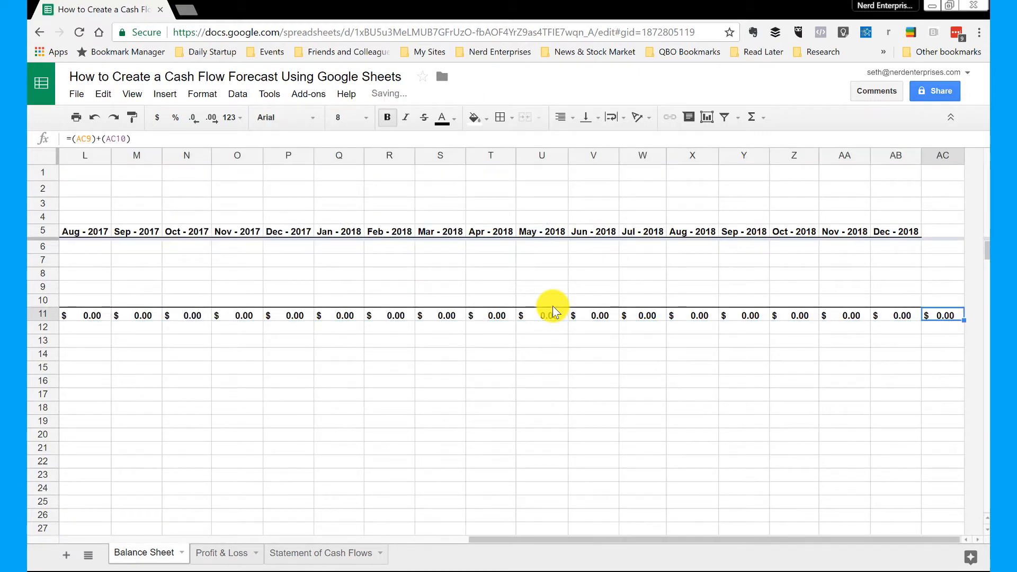
key("Up")
key("ctrl+Left")
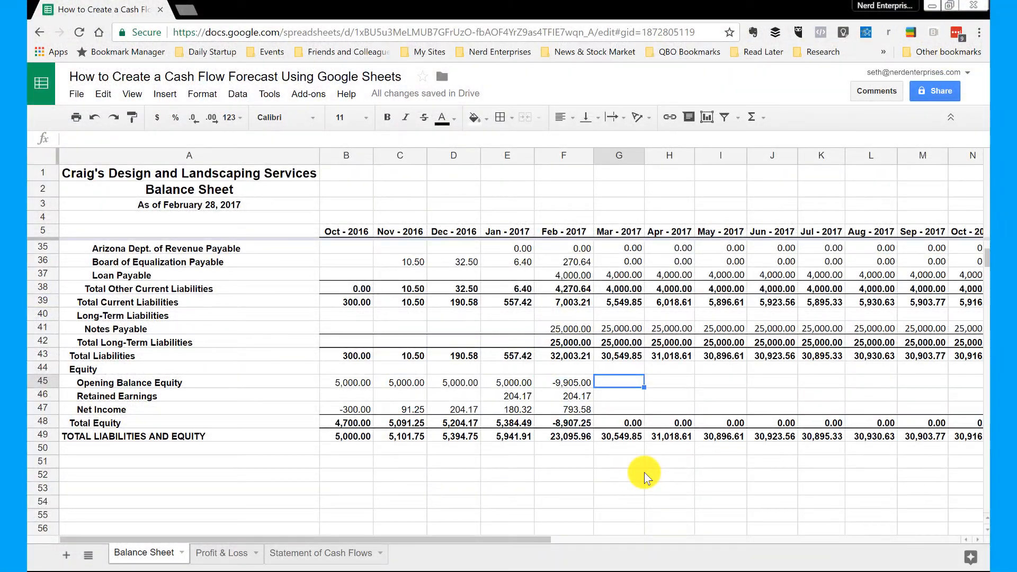
- Set Opening Balance Equity in G45 to =F45 and copy the formula across the row through December 2018
type("=")
key("Left")
key("Return")
key("Up")
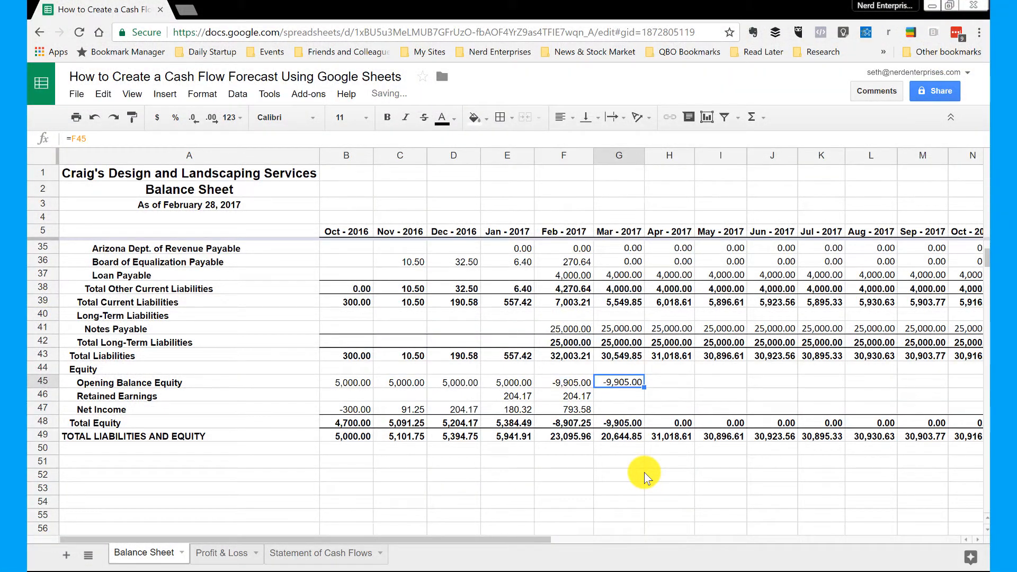
key("ctrl+c")
key("ctrl+shift+Right")
key("ctrl+v")
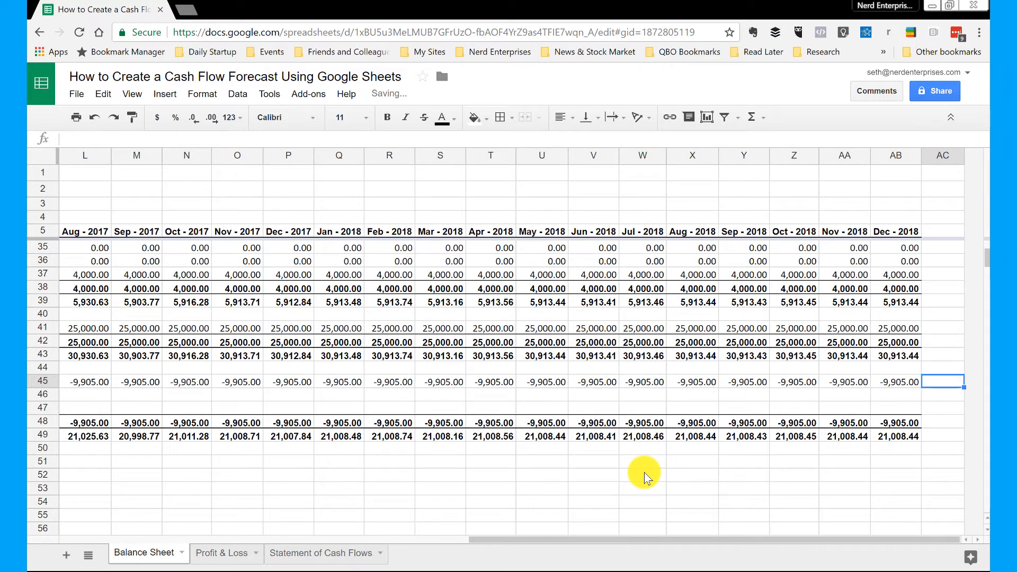
- Set Retained Earnings in G46 to =F46 and copy the formula across the remaining forecast months
key("Down")
key("ctrl+Left")
key("ctrl+Left")
key("Right")
key("Right")
key("Right")
key("Right")
key("Right")
key("Right")
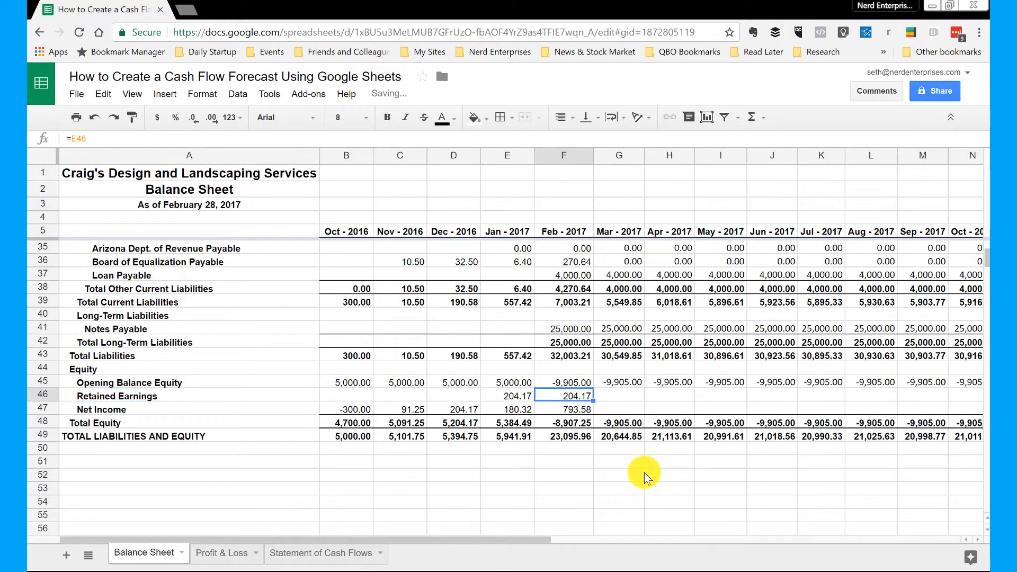
type("=")
key("Left")
key("Return")
key("Up")
key("ctrl+c")
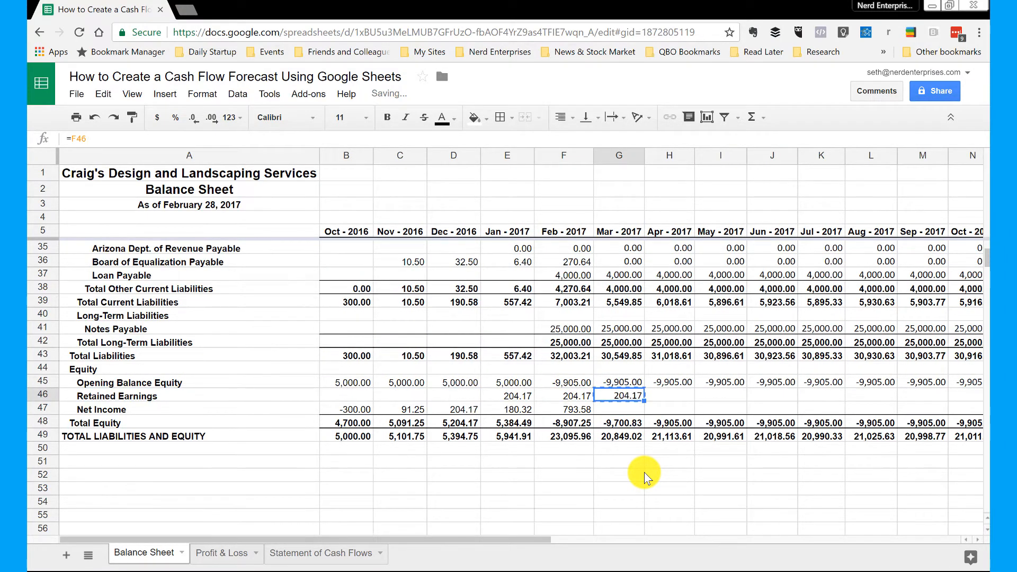
key("ctrl+shift+Right")
key("ctrl+v")
- Enter the March 2017 Net Income formula =F47+'Profit & Loss'!G60 in G47 of the Balance Sheet
key("Down")
key("ctrl+Left")
key("ctrl+Left")
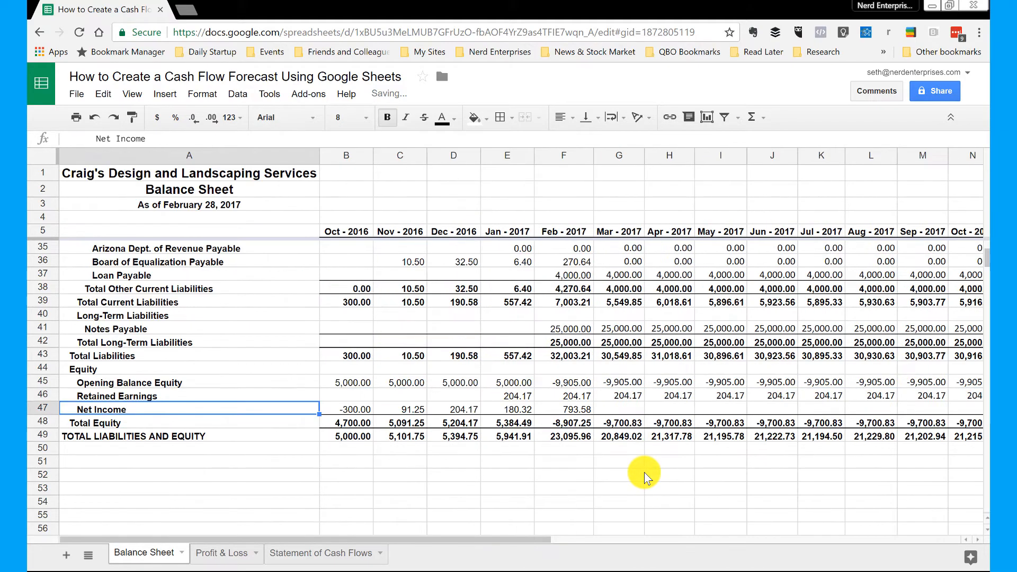
key("Right")
key("Right")
key("Right")
key("Right")
key("Right")
key("Right")
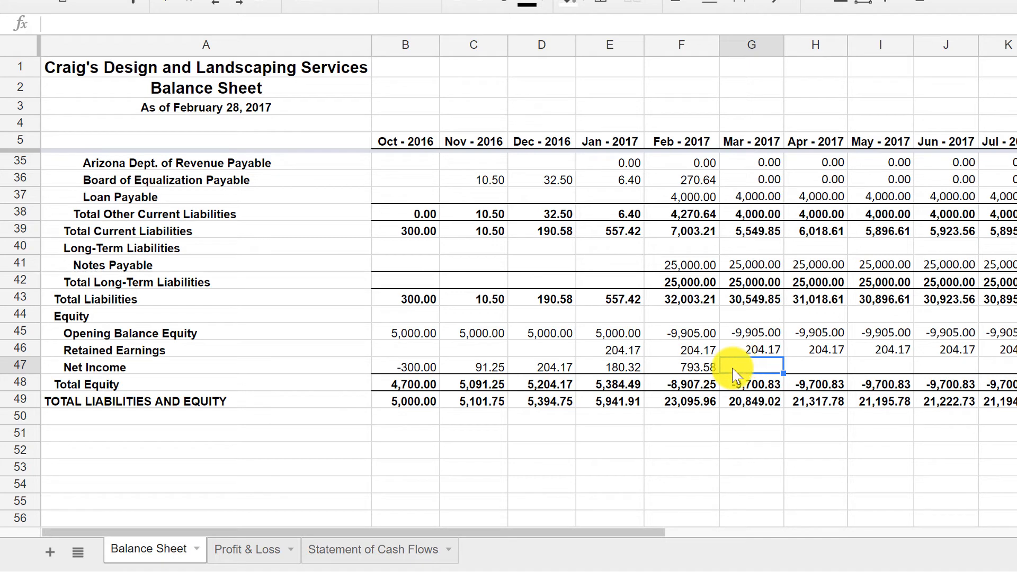
type("=")
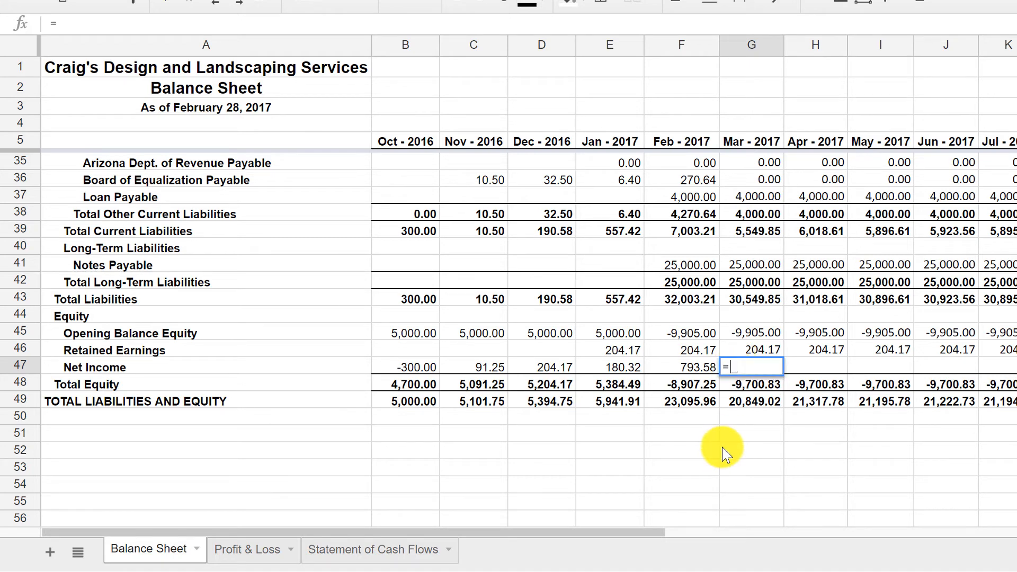
key("Left")
type("+")
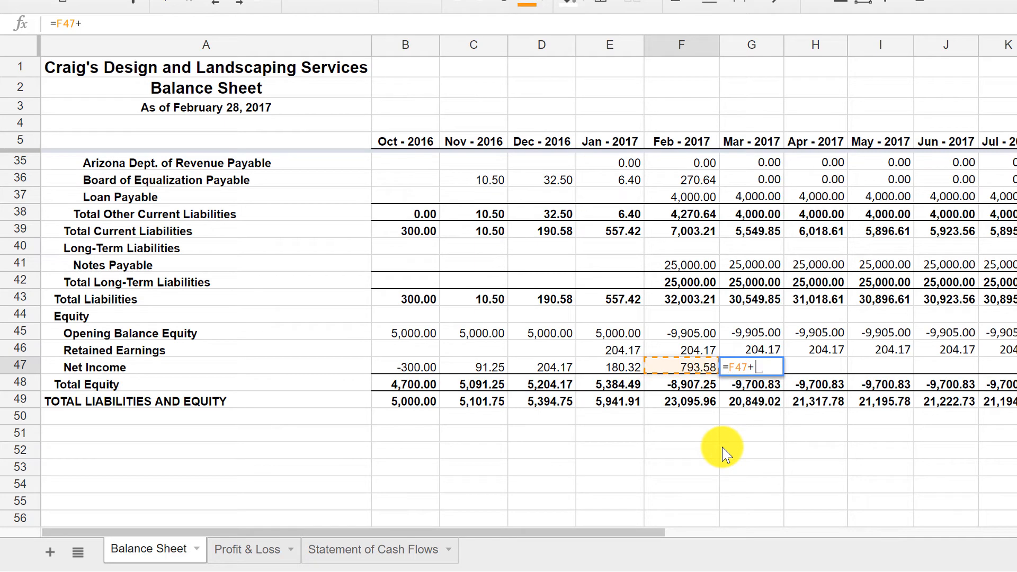
left_click(247, 549)
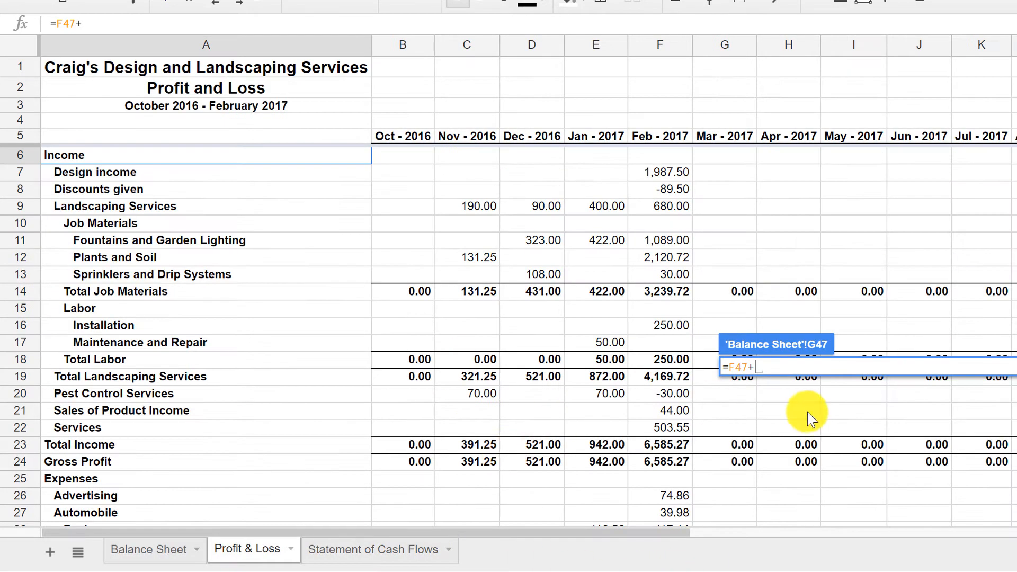
scroll(778, 399, "down", 14)
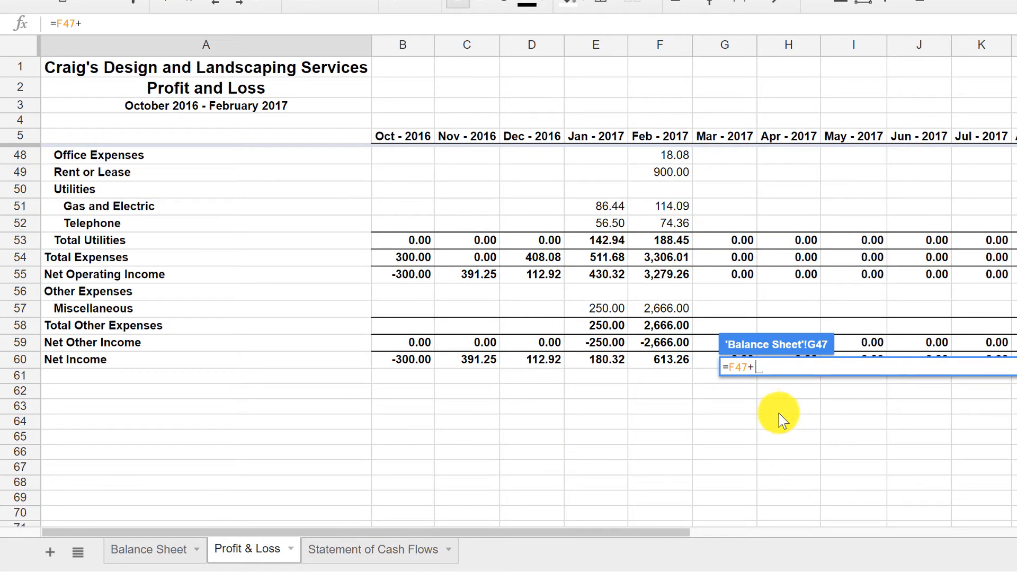
scroll(779, 414, "up", 2)
left_click(730, 467)
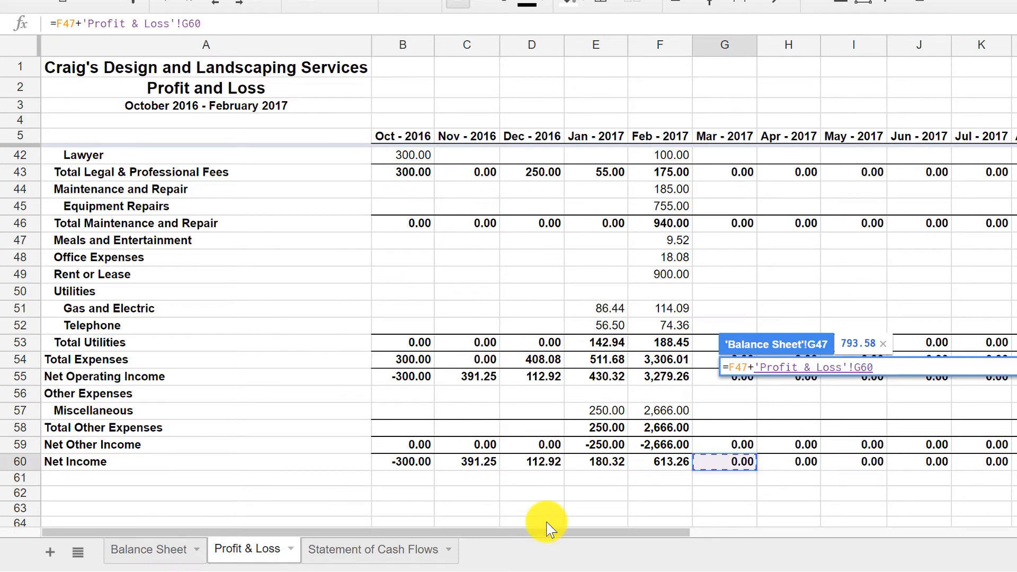
key("Return")
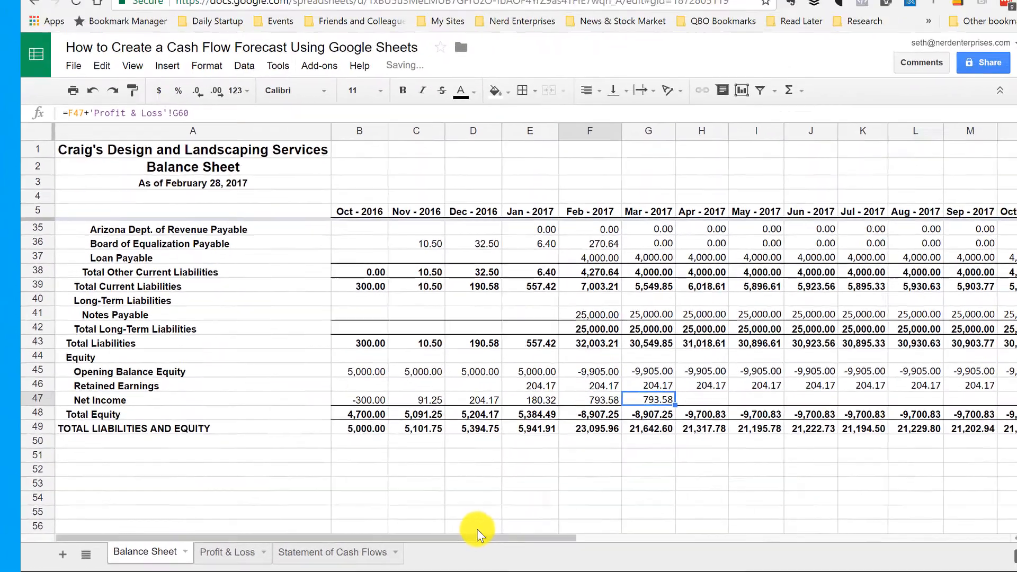
- Copy the Net Income formula from G47 across G47:AB47 and check the copied formula in H47
key("ctrl+shift+Right")
key("shift+Left")
key("ctrl+v")
key("Left")
key("Left")
key("Left")
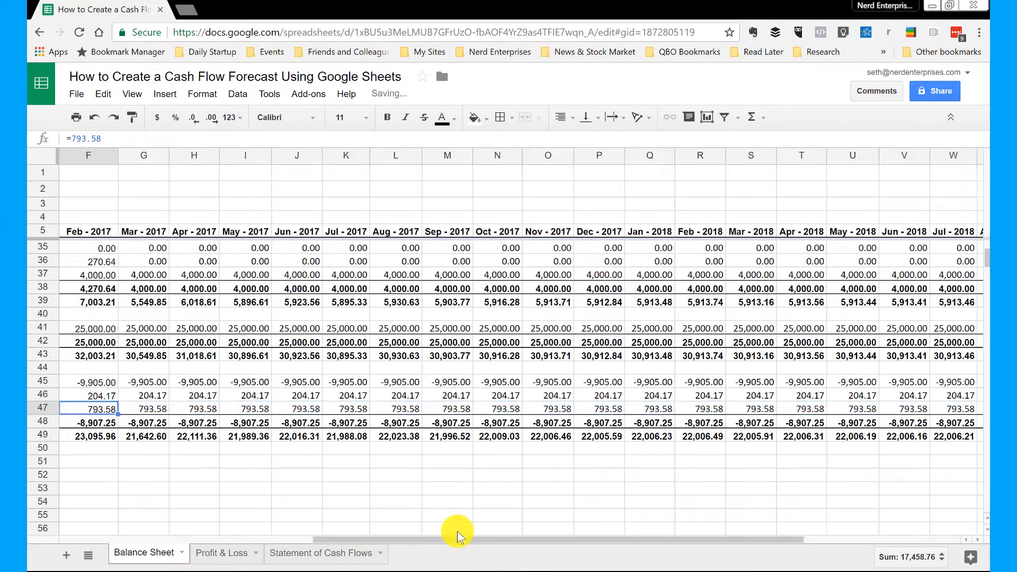
key("Right")
key("Right")
key("Right")
key("Right")
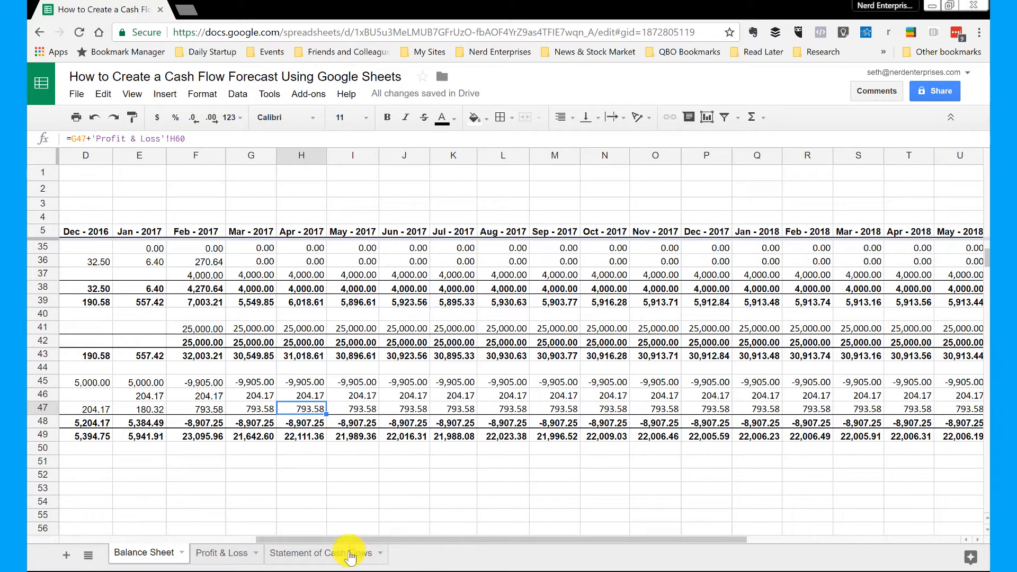
- Examine the March 2017 income lines and subtotal formulas in column G of the Profit & Loss sheet
left_click(225, 554)
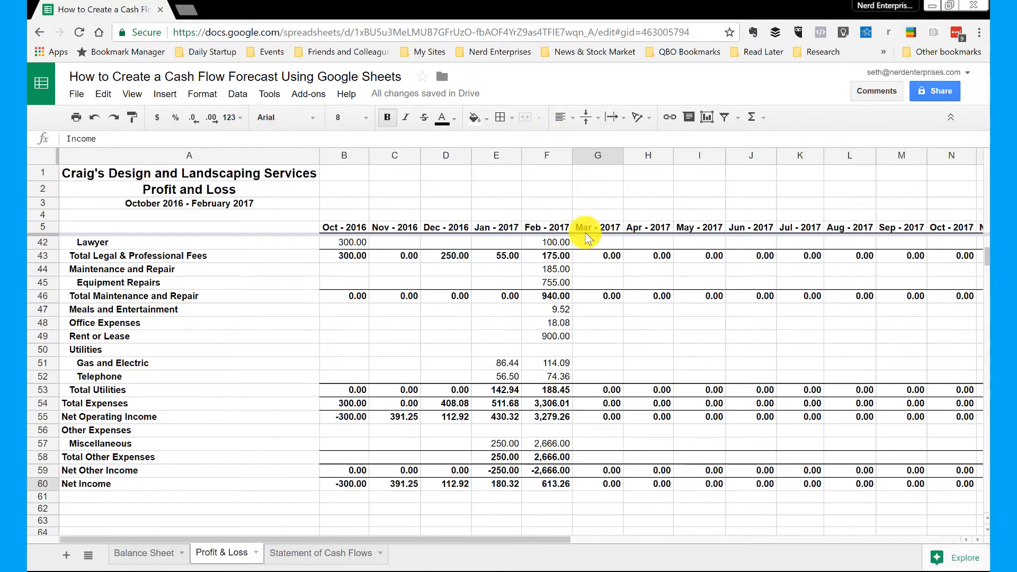
scroll(596, 243, "up", 7)
left_click(601, 203)
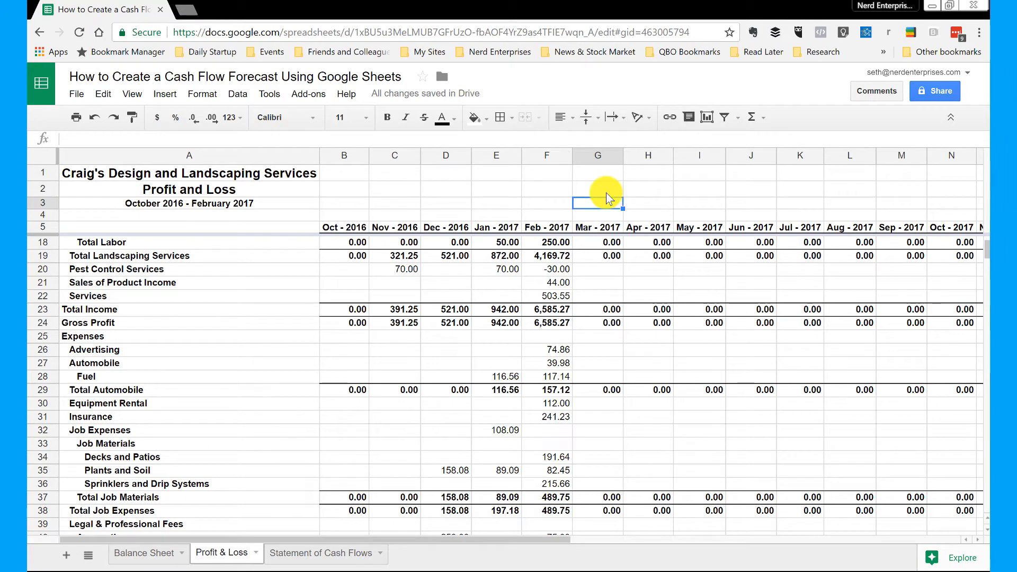
key("Down")
key("Down")
key("Down")
key("Down")
key("Down")
key("Down")
key("Down")
key("Down")
key("Down")
key("Down")
key("Down")
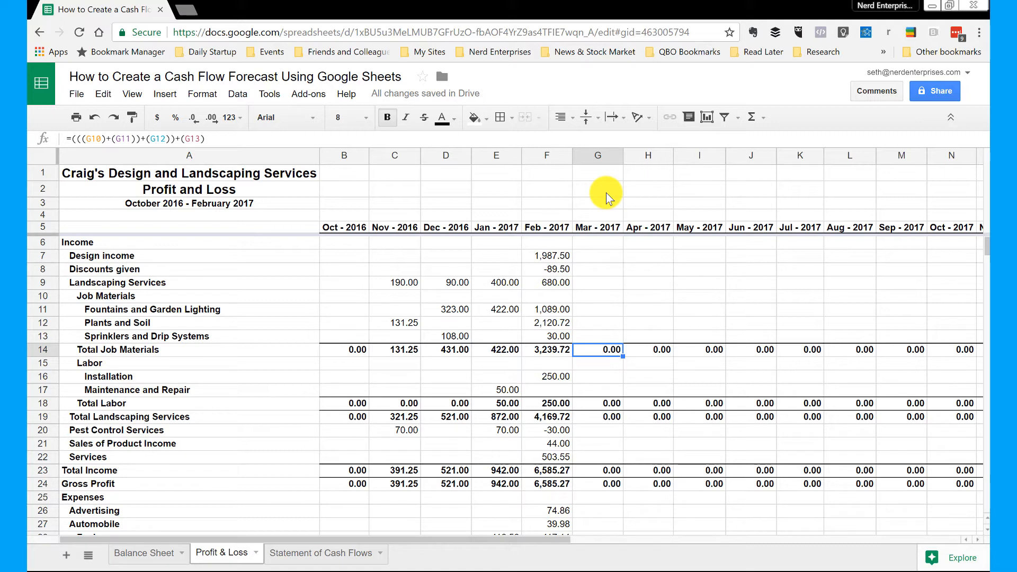
key("Up")
key("Up")
key("Up")
key("Up")
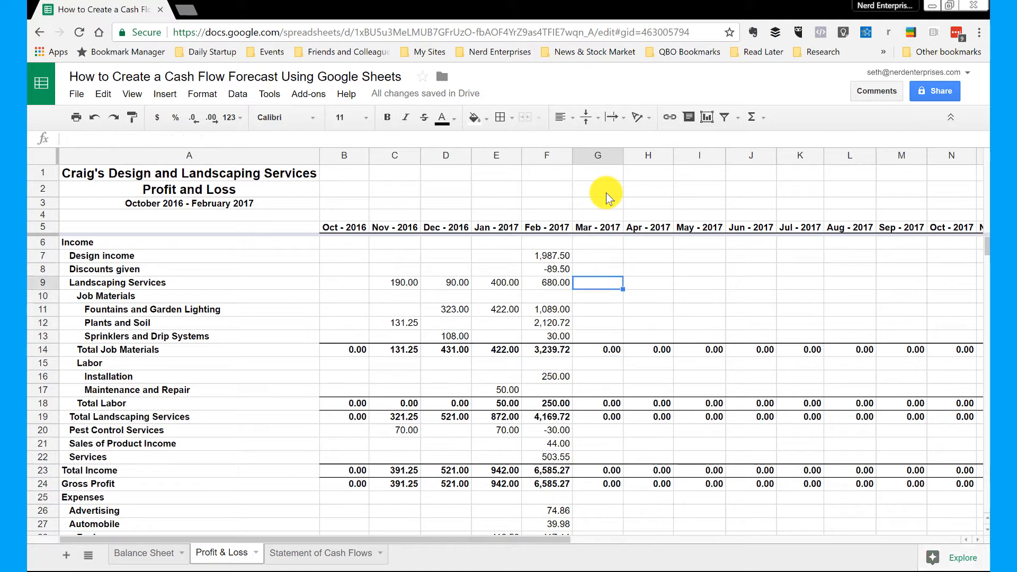
key("Down")
key("Down")
key("Down")
key("Down")
key("Down")
key("Down")
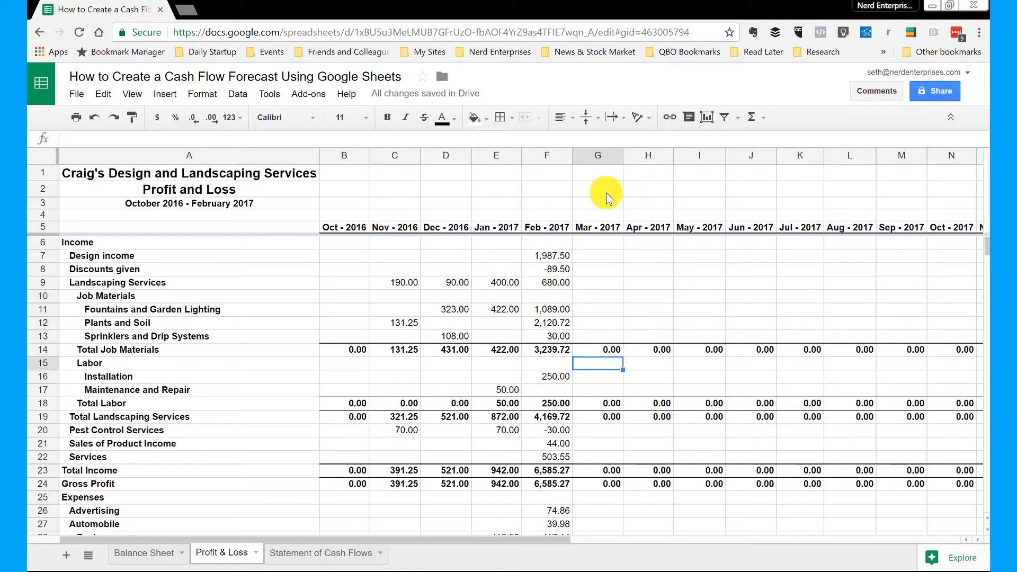
key("Down")
key("Down")
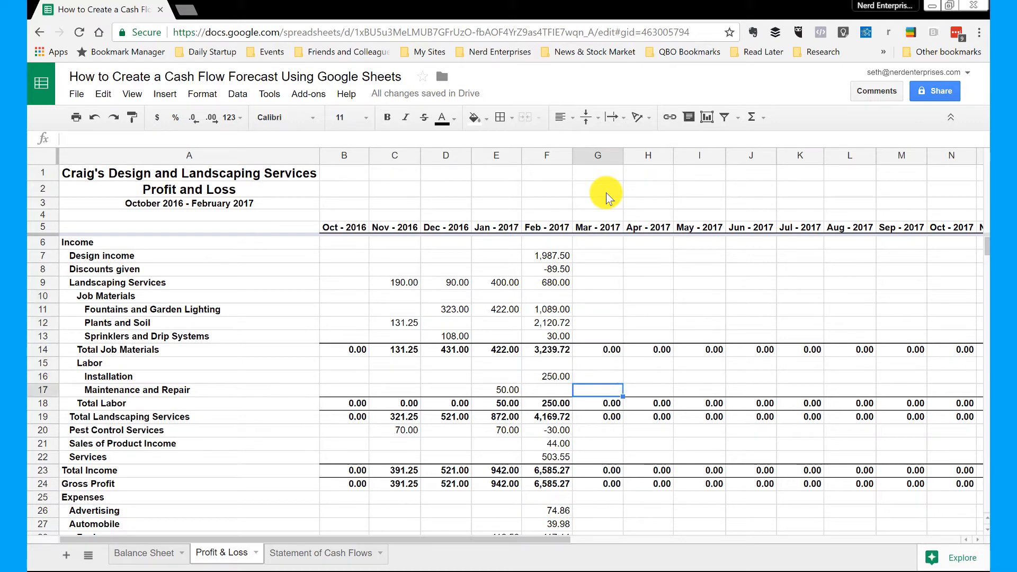
key("Down")
key("Down")
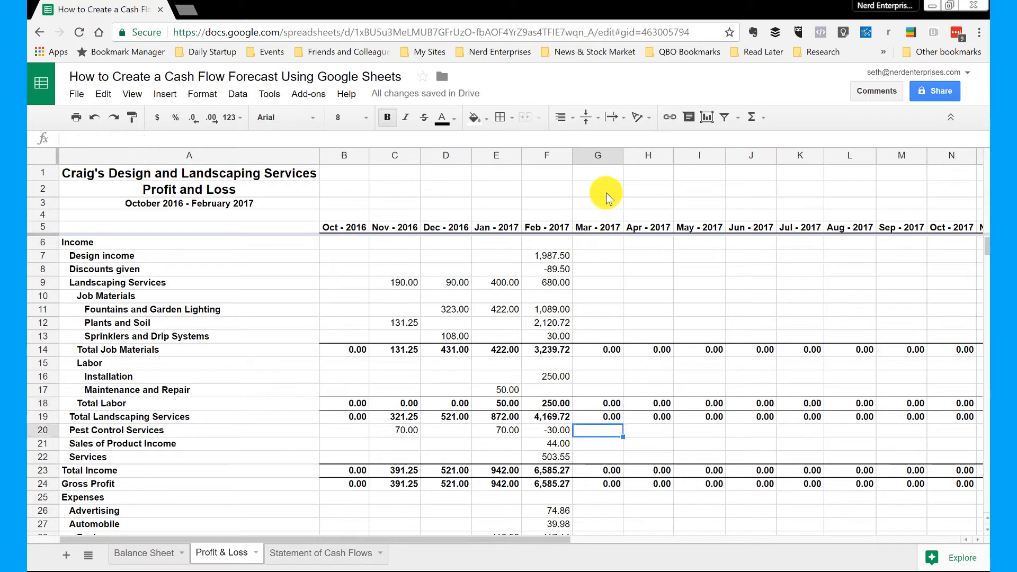
key("Down")
key("Down")
- Give the Total Income forecast cells G23:AB23 a dark orange 1 fill and blue text
key("Down")
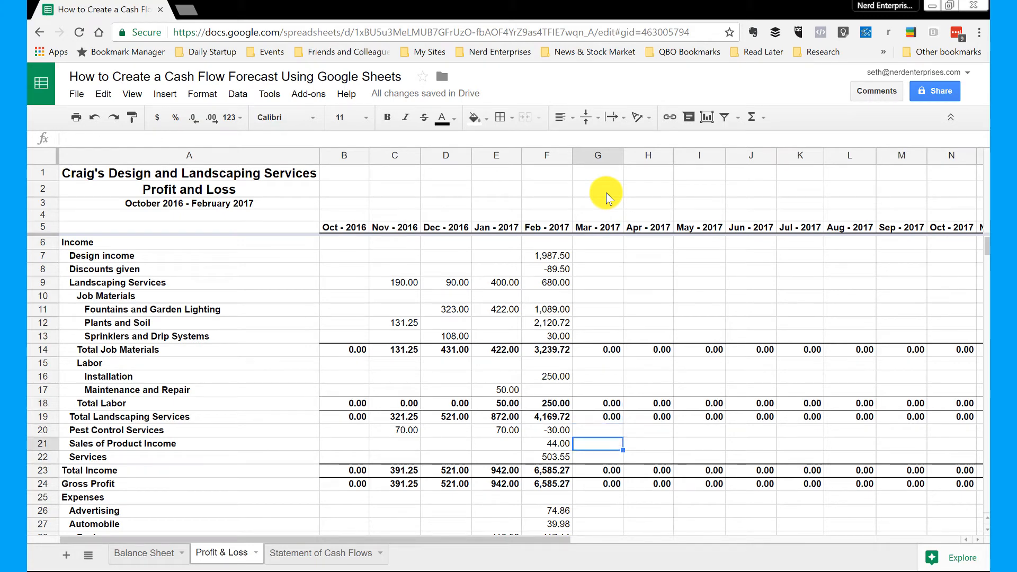
key("ctrl+shift+Right")
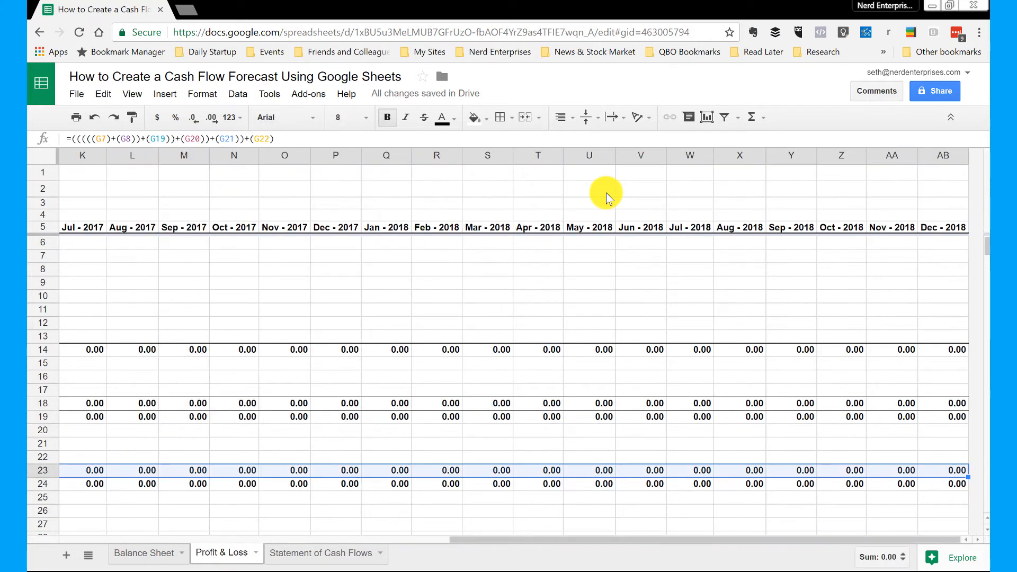
left_click(476, 117)
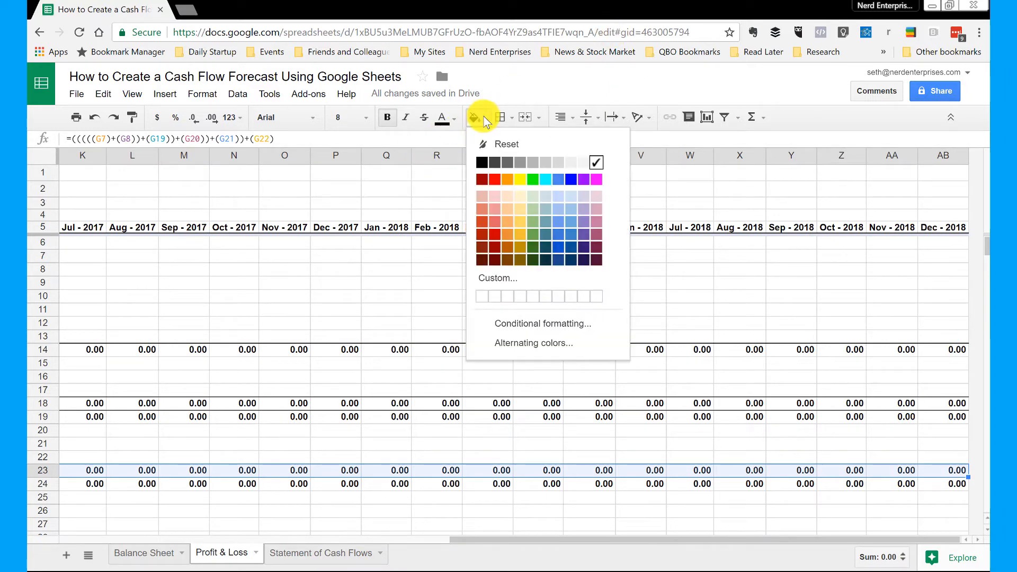
left_click(505, 235)
left_click(447, 118)
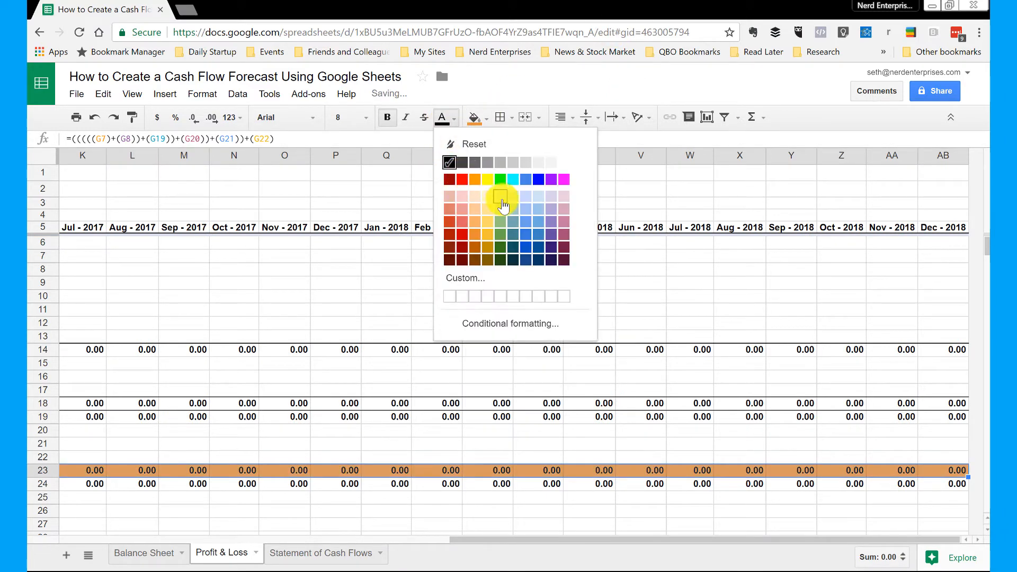
left_click(537, 180)
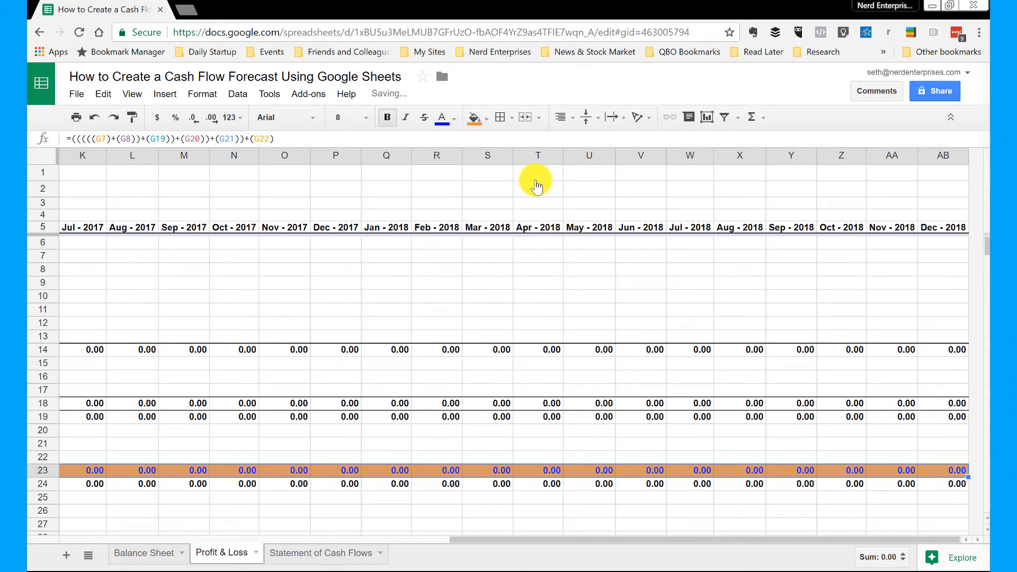
- Return along the Total Income row to the March 2017 forecast cell G23 on the Profit & Loss sheet
key("Left")
key("Left")
key("Right")
key("Right")
key("shift+Left")
key("shift+Left")
key("shift+Left")
key("shift+Left")
key("shift+Left")
key("shift+Left")
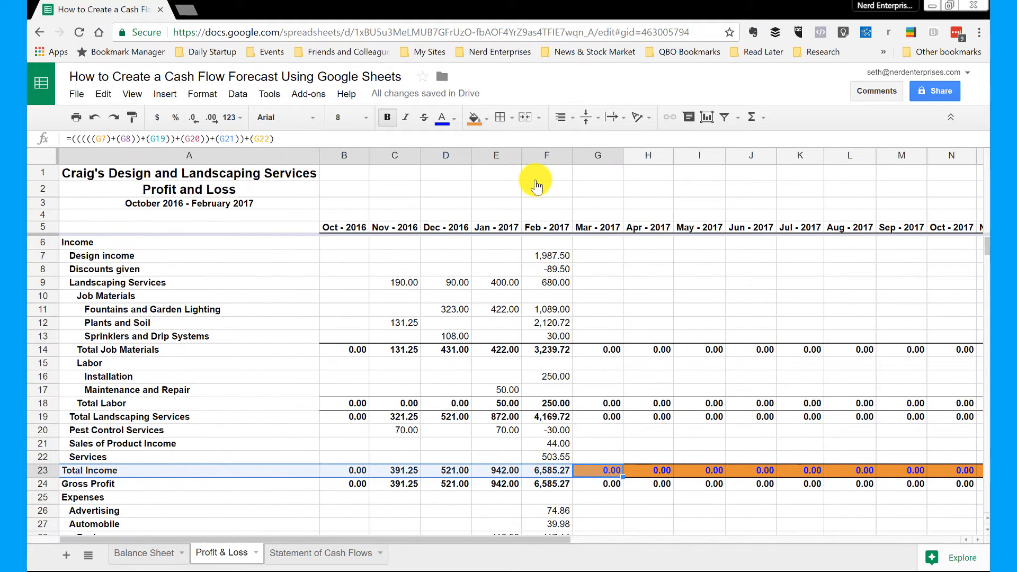
key("Right")
key("Left")
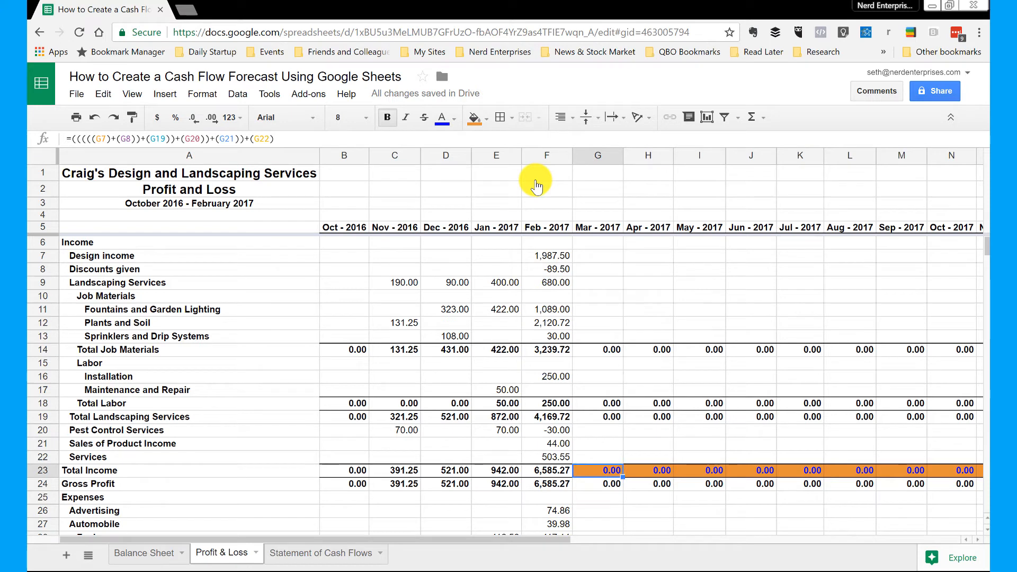
type("=AVERAGE(")
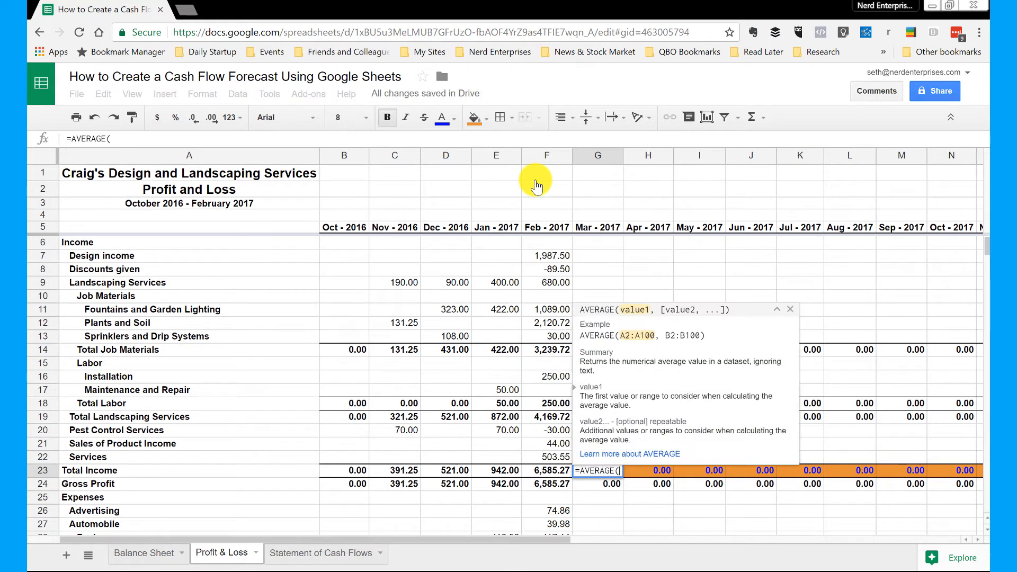
key("Left")
key("Escape")
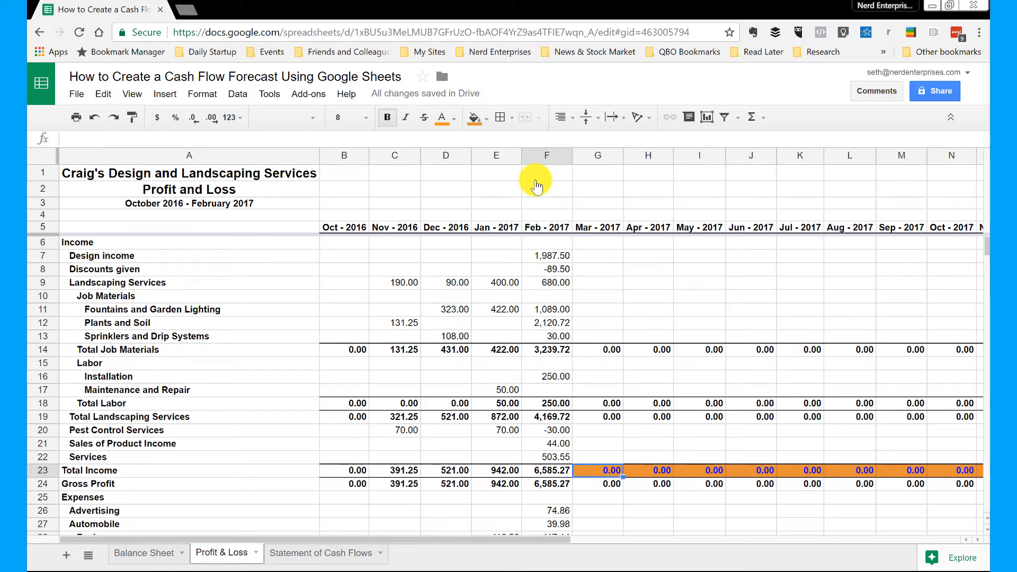
type("=")
key("Left")
key("Left")
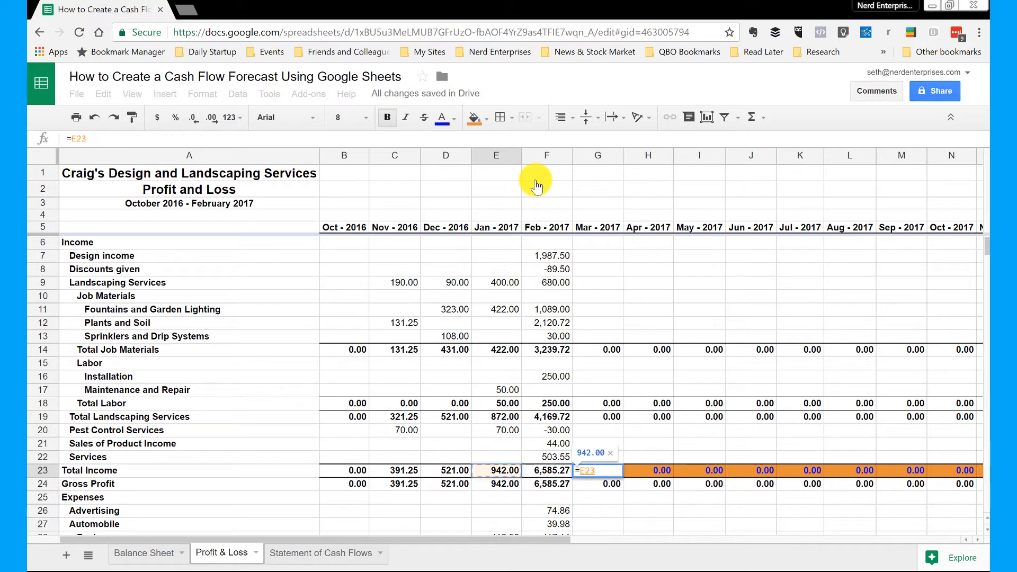
key("Left")
key("Left")
key("Left")
key("Left")
key("Right")
key("Escape")
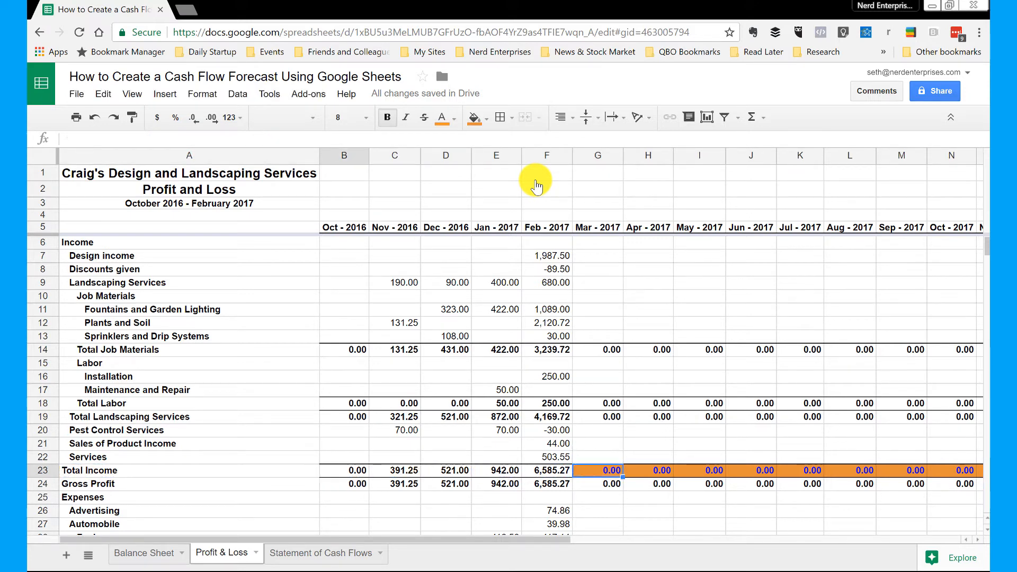
type("-=a")
key("BackSpace")
key("BackSpace")
key("BackSpace")
key("BackSpace")
- Enter the March 2017 Total Income formula =AVERAGE(D23:F23) in G23 to average the previous three months
type("=average(F23")
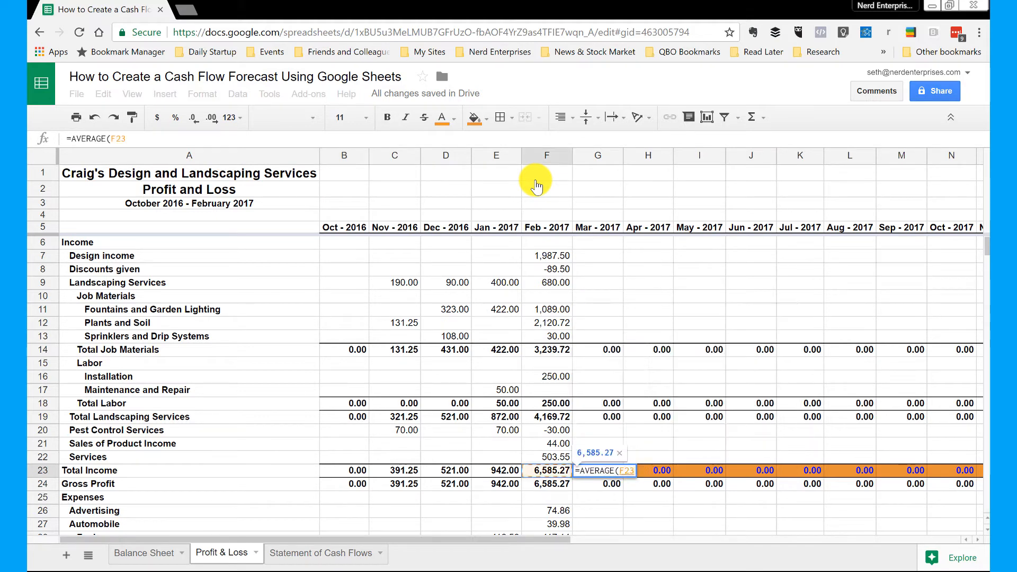
key("shift+Left")
key("shift+Left")
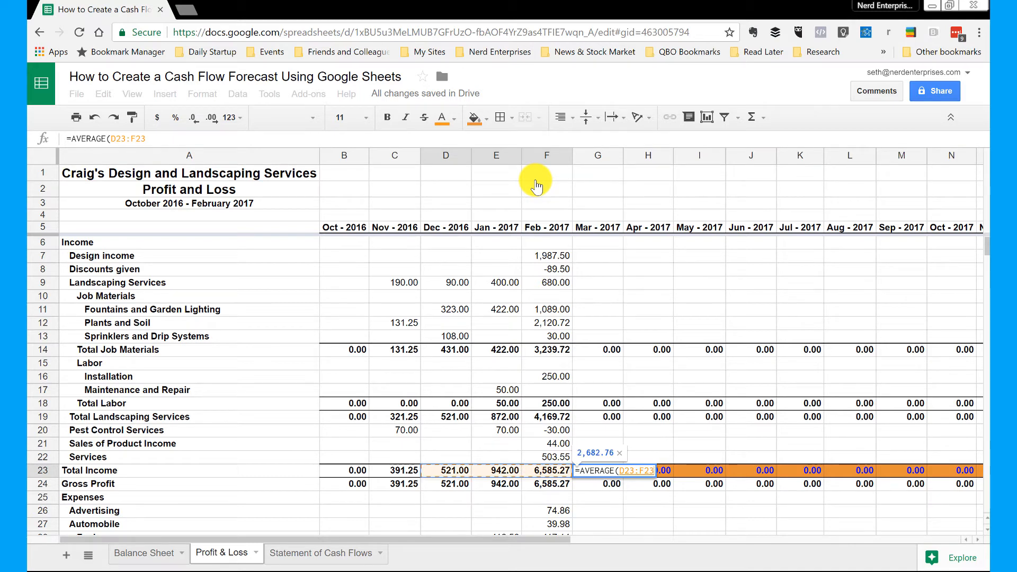
key("Return")
key("Up")
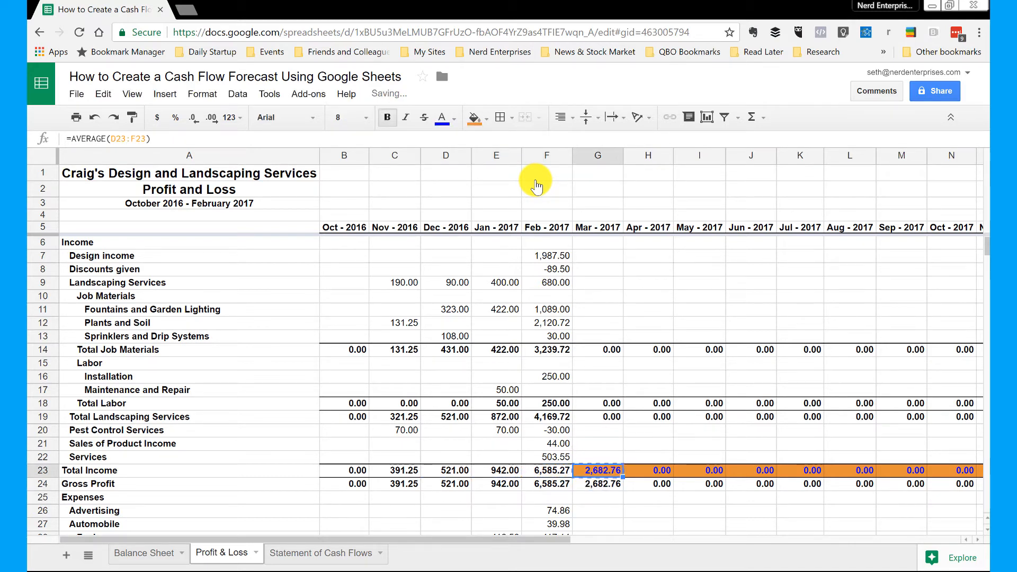
- Fill the three-month average Total Income formula from G23 across to December 2018 in AB23
key("ctrl+shift+Right")
key("ctrl+r")
key("Left")
key("Left")
key("Left")
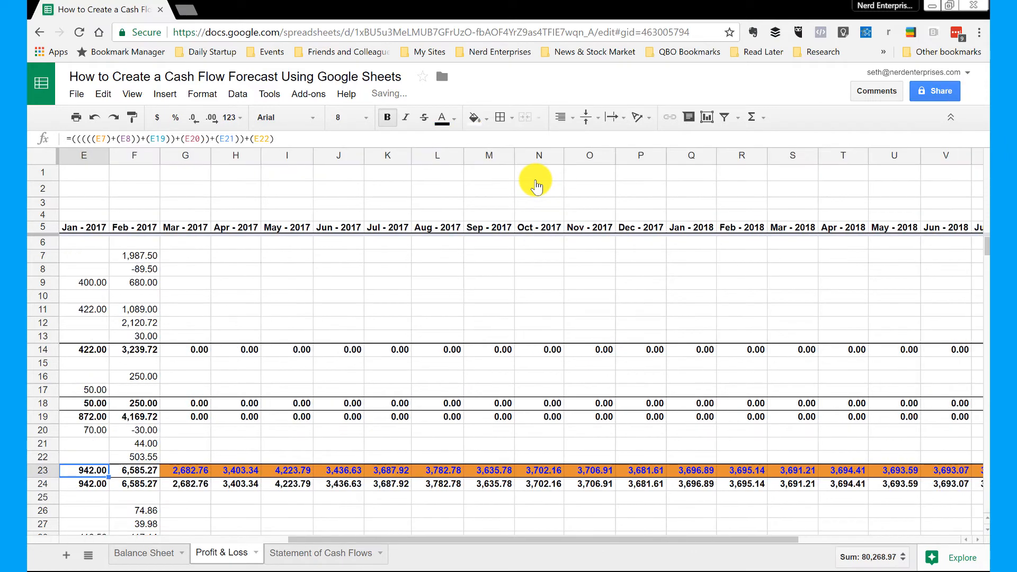
key("Right")
key("Right")
key("Right")
key("Left")
key("Down")
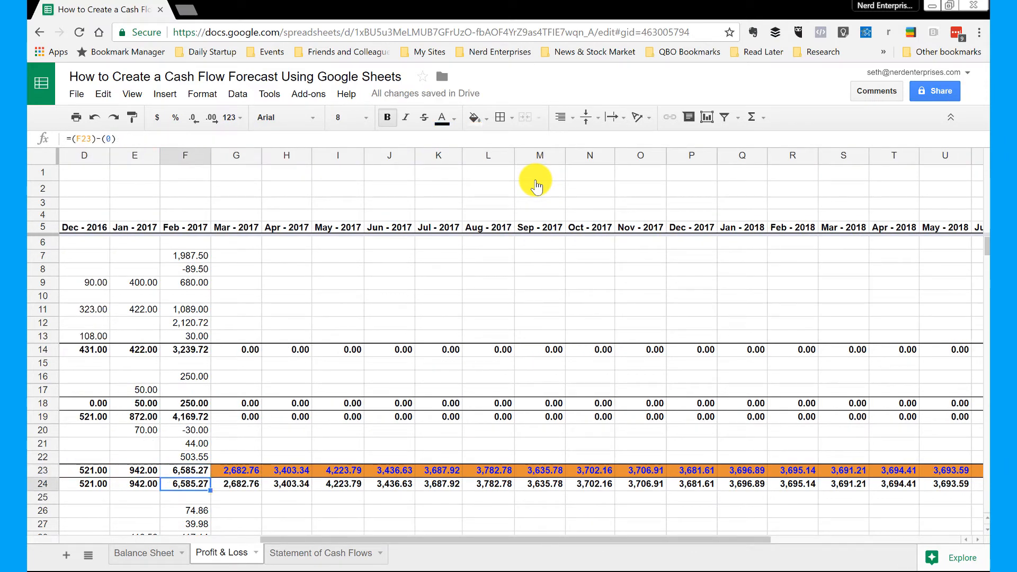
- Examine the February 2017 expense lines below Gross Profit, from Advertising down to Job Materials
key("Down")
key("Down")
key("Down")
key("shift+Left")
key("ctrl+shift+Left")
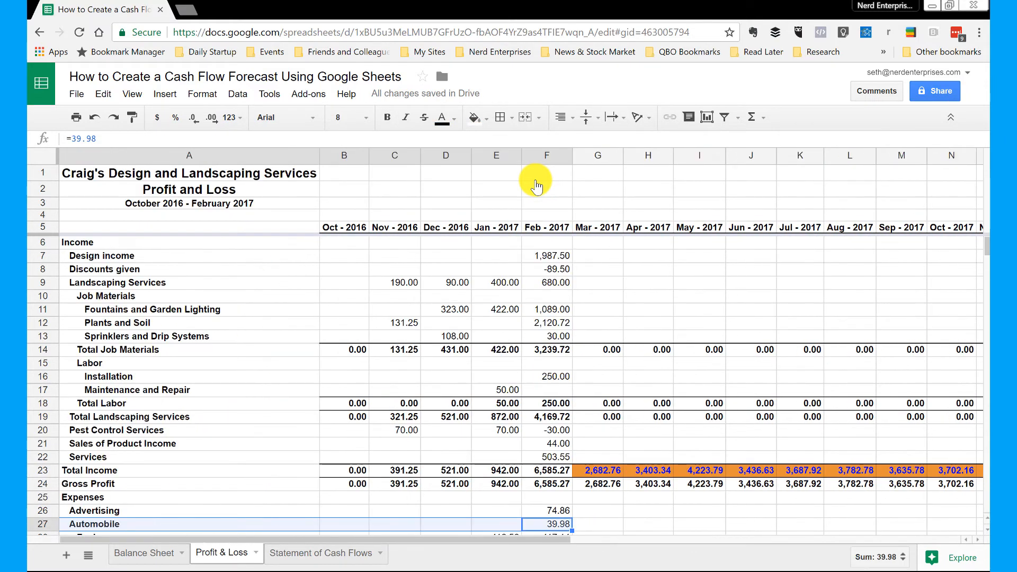
key("Up")
key("shift+Down")
key("Down")
key("Down")
key("Down")
key("Down")
key("Down")
key("Down")
key("Down")
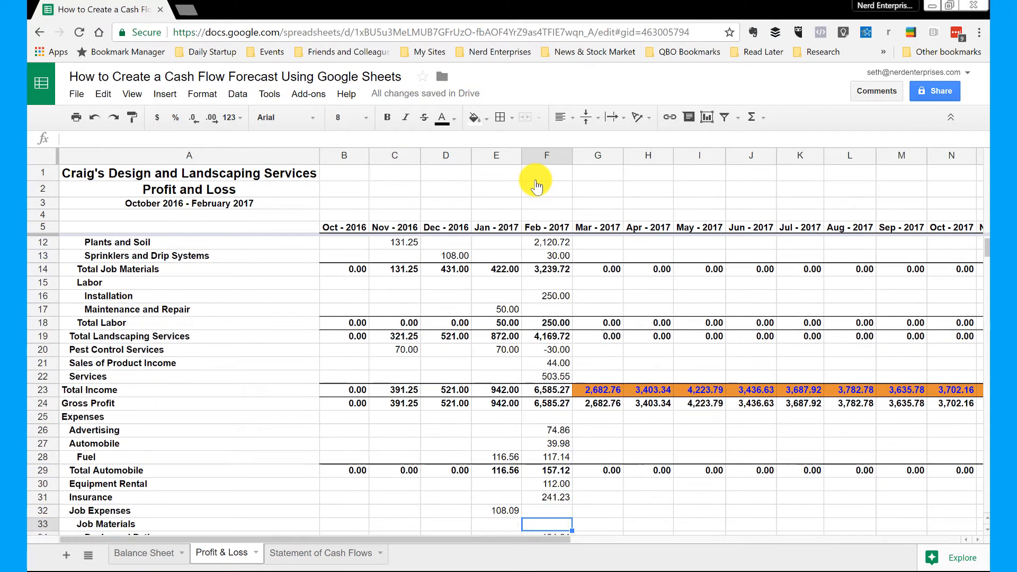
key("Up")
key("Up")
key("Up")
key("Up")
key("Up")
key("Up")
key("Up")
- Enter the formula =F26 in G26 so March 2017 Advertising repeats the February amount
key("Right")
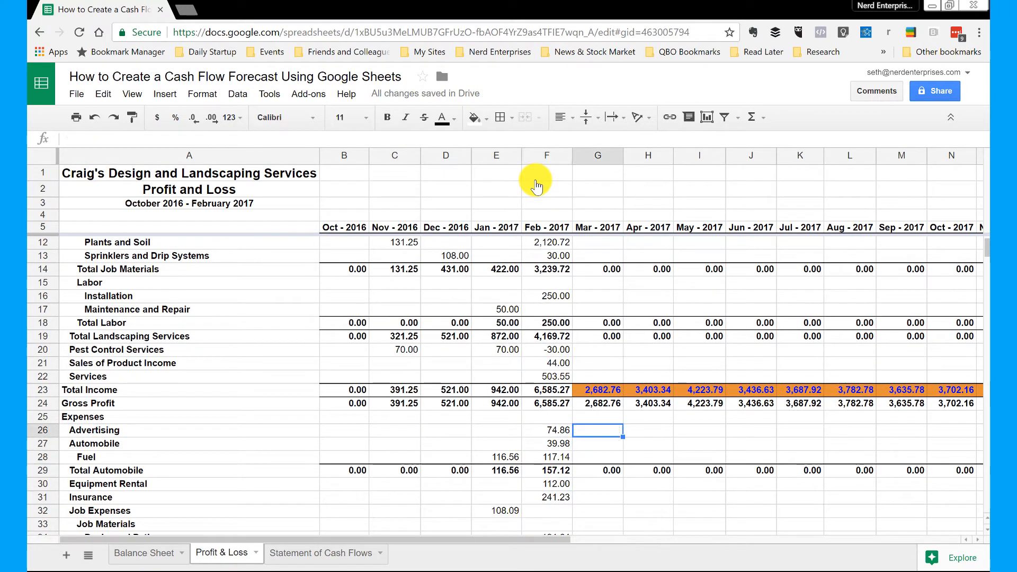
type("=")
key("Left")
key("Return")
key("Up")
- Copy the prior-month formula from G26 to the Advertising, Automobile and Fuel rows across G26:AB28
key("ctrl+c")
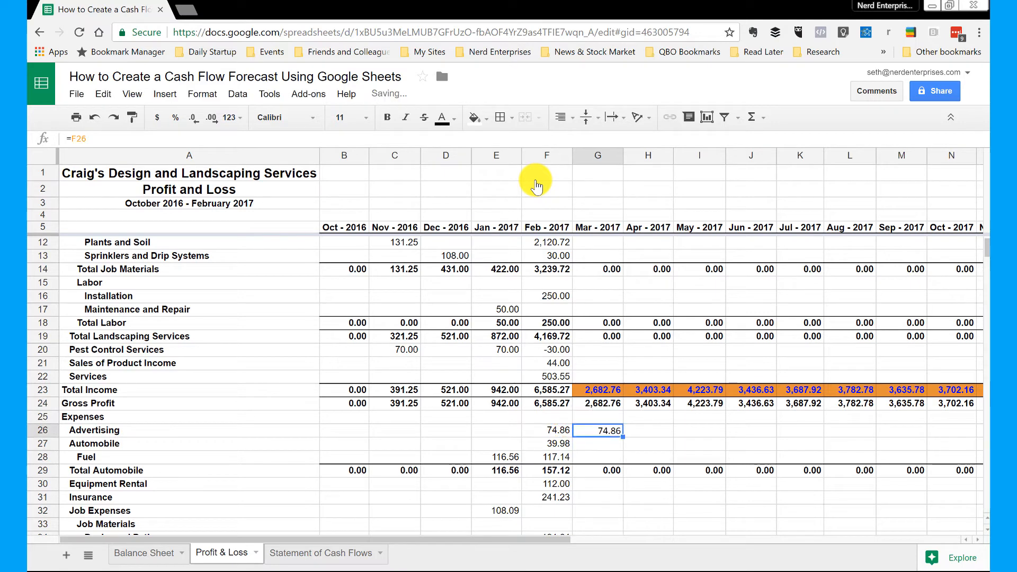
key("shift+Down")
key("shift+Down")
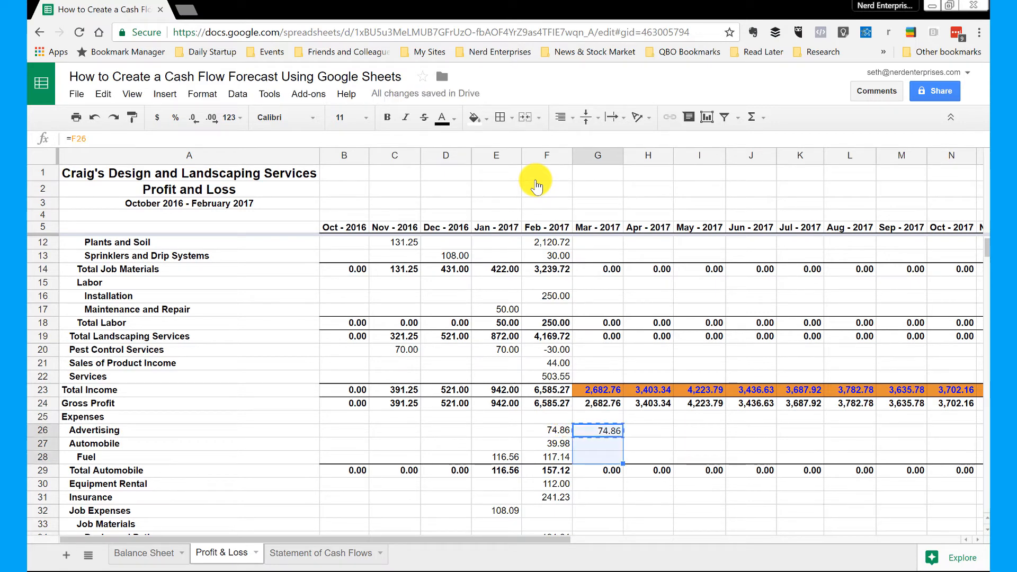
key("ctrl+v")
key("ctrl+shift+Right")
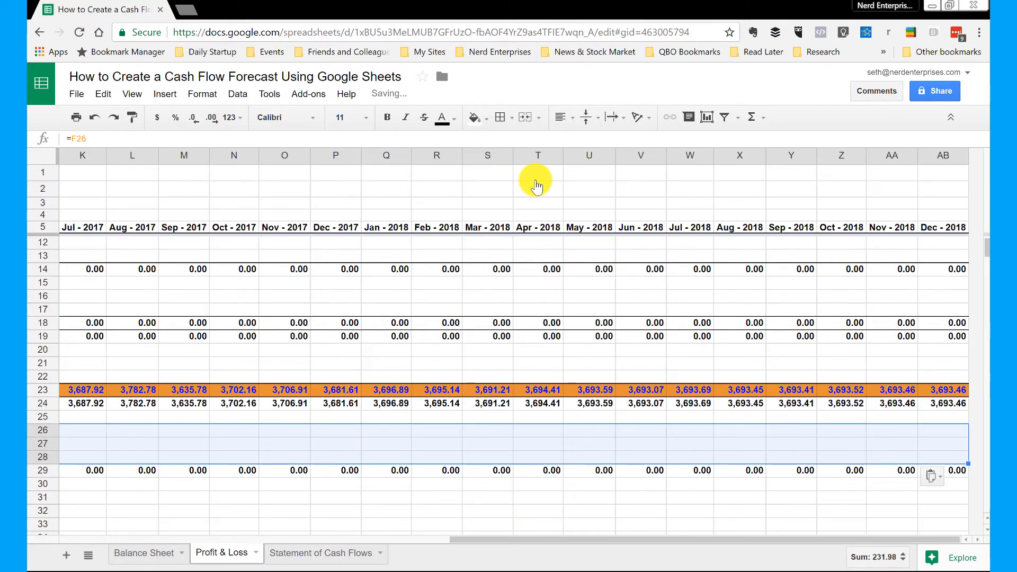
key("ctrl+v")
key("Left")
key("Left")
key("Left")
key("Left")
key("Right")
key("Right")
key("Right")
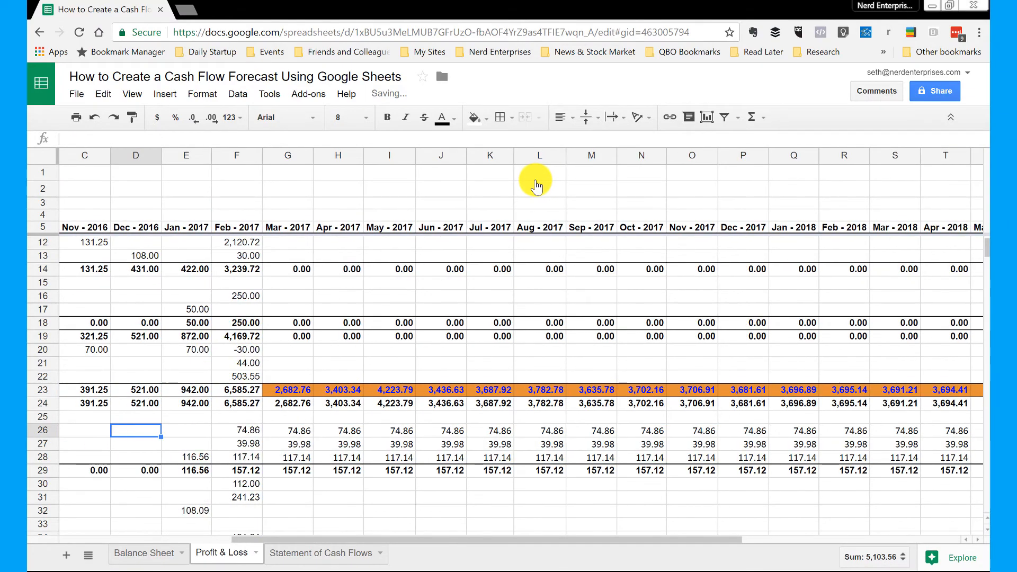
- Carry the prior-month formula into the remaining expense lines between rows 30 and 57 for all forecast months
key("Down")
key("Down")
key("Down")
key("Down")
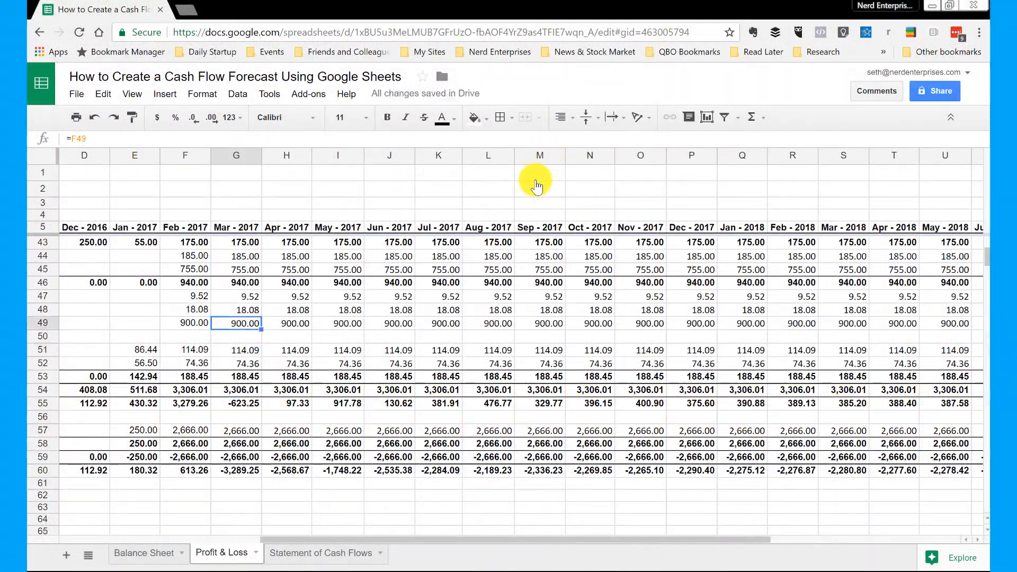
- Review the March 2017 forecast expenses in column G from row 49 back up to Gross Profit
key("Up")
key("Up")
key("Up")
key("Up")
key("Up")
key("Up")
key("Up")
key("Up")
key("Up")
scroll(536, 185, "up", 5)
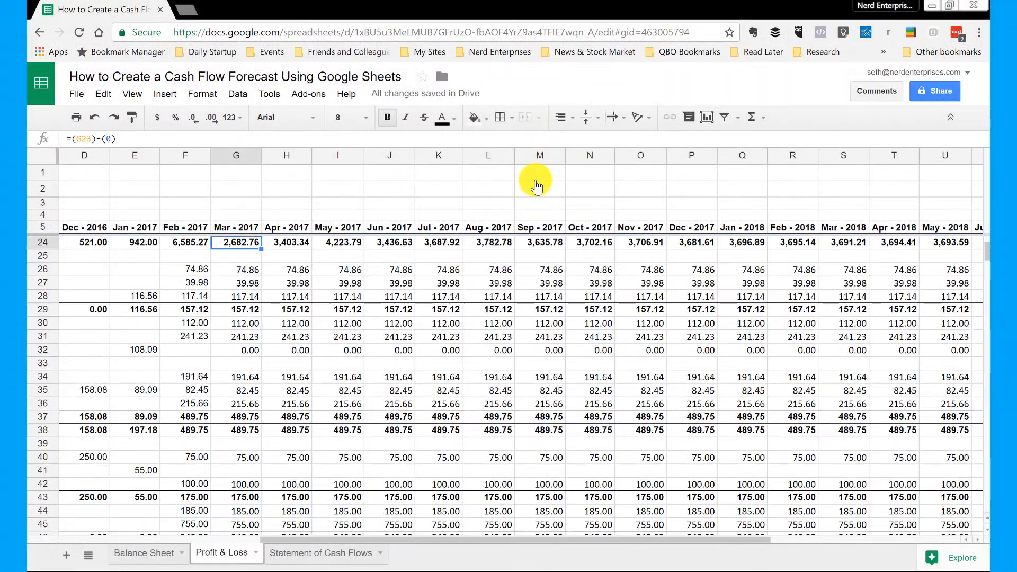
- Check the Net Income formulas in row 47 of the Balance Sheet from March to May 2017
left_click(139, 552)
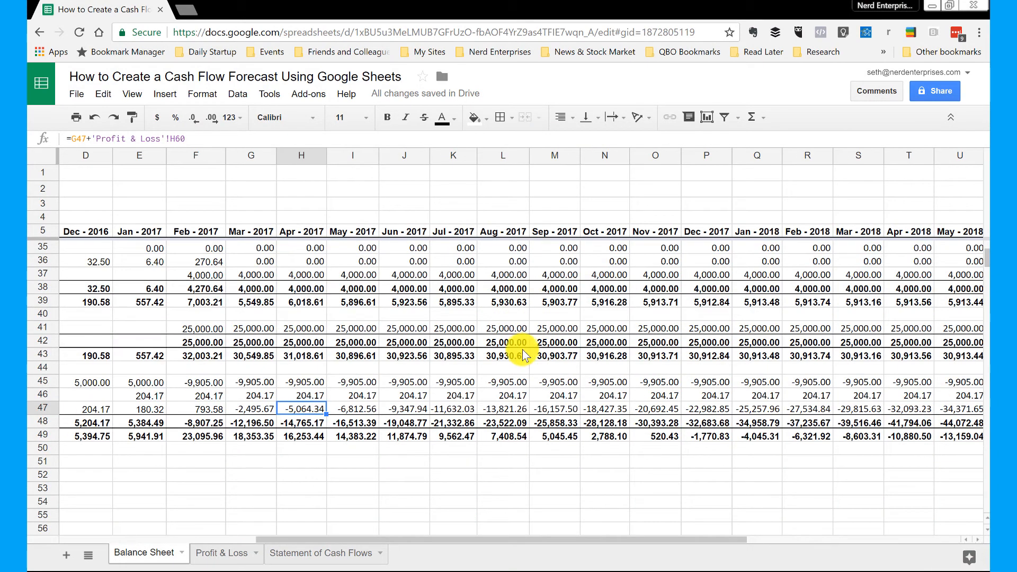
left_click(255, 411)
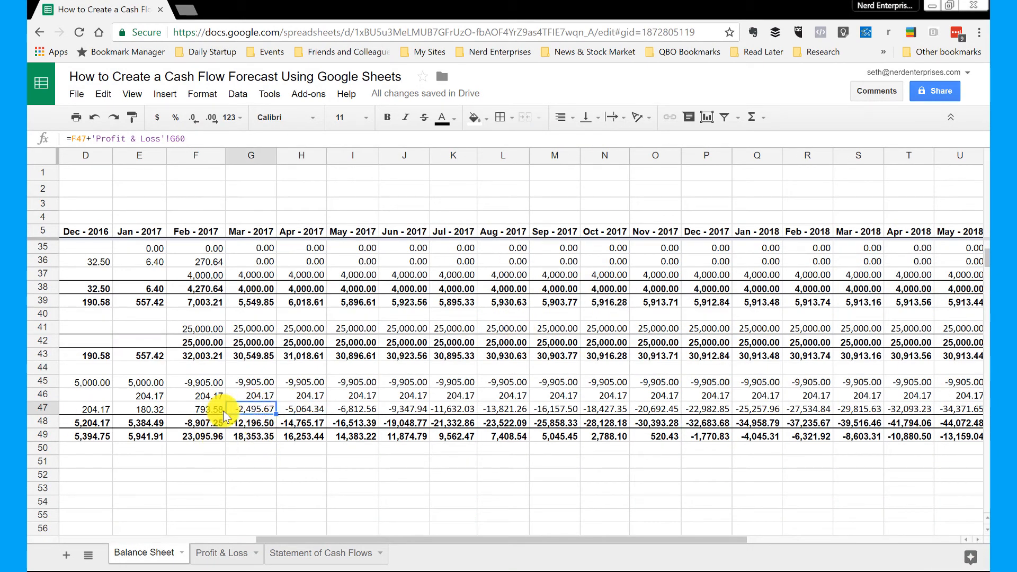
left_click(223, 410)
key("Home")
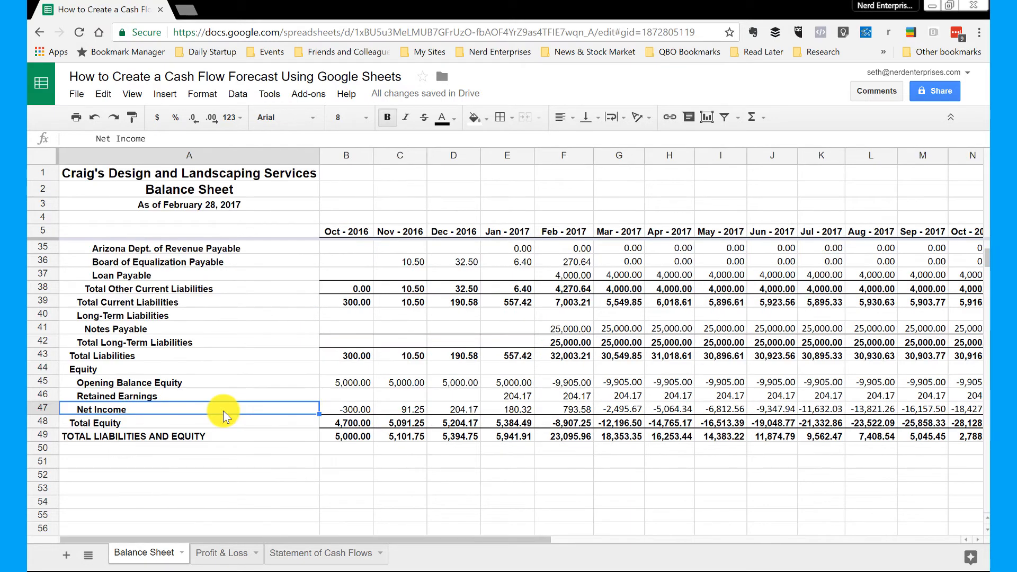
key("Right")
key("Right")
key("Right")
key("Right")
key("Right")
key("Right")
key("Right")
key("Right")
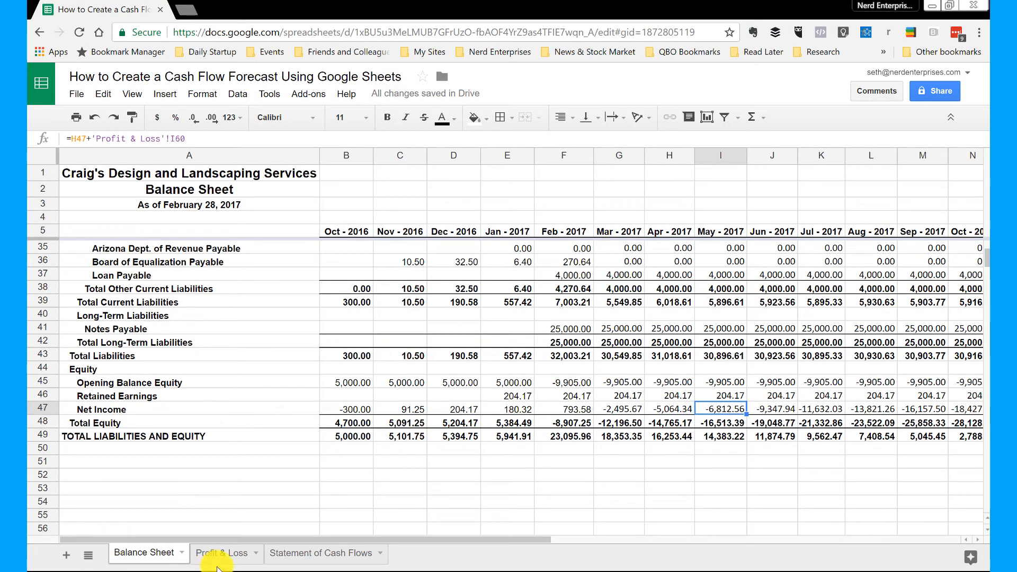
- Enter the balance check formula =B24-B49 in B51, subtracting total liabilities and equity from total assets
left_click(354, 464)
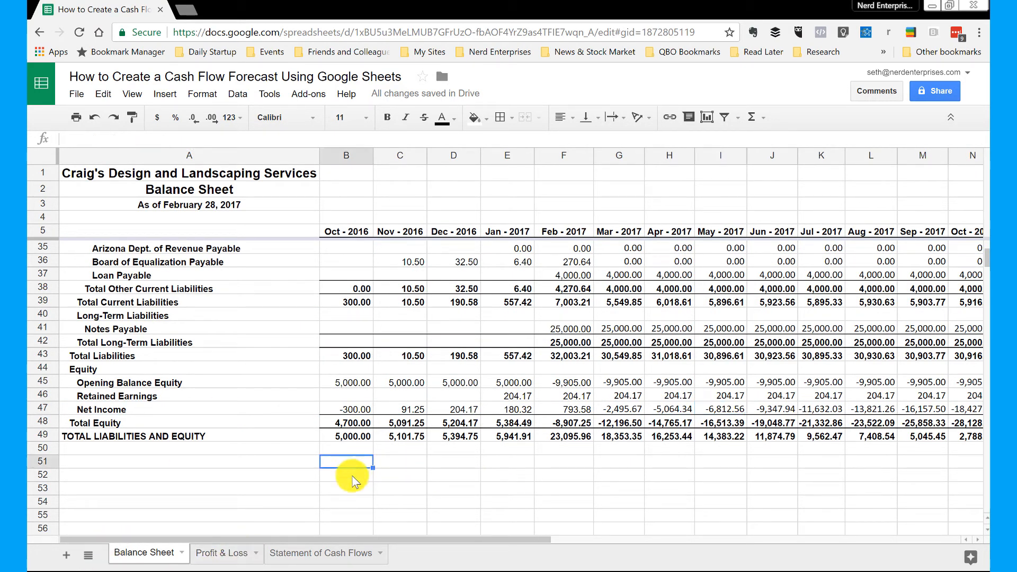
type("=")
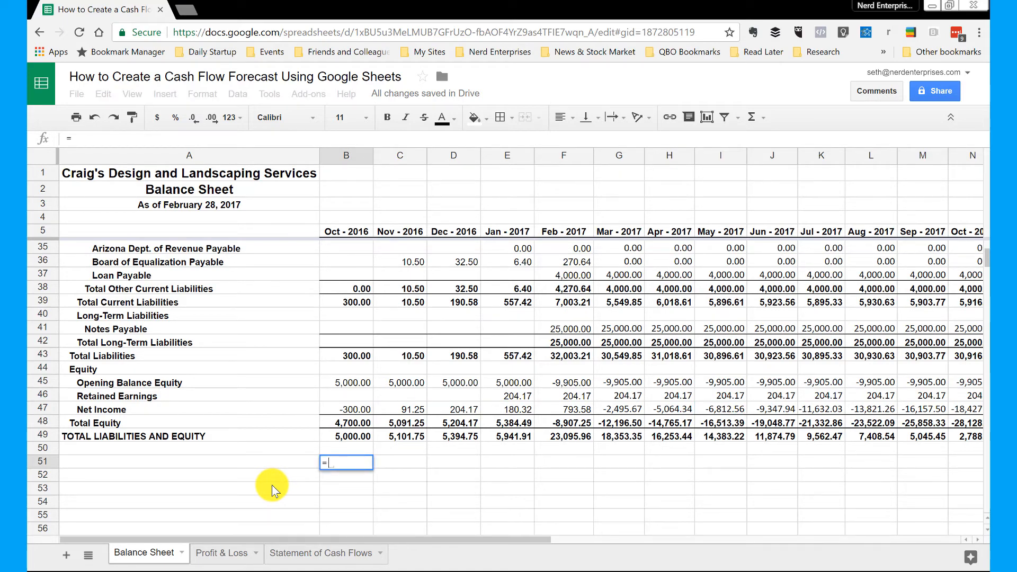
scroll(318, 424, "up", 8)
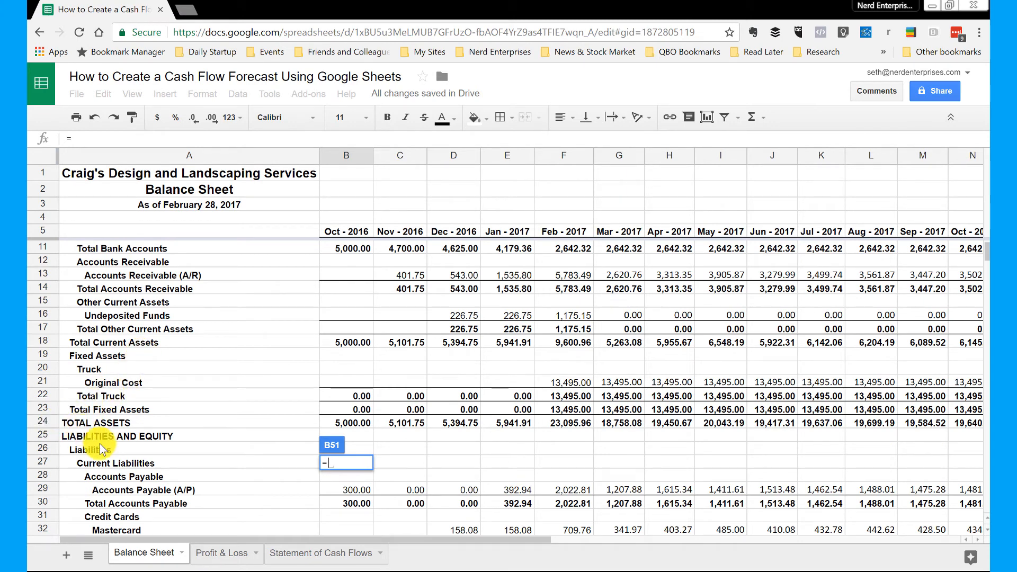
scroll(87, 434, "down", 2)
left_click(353, 343)
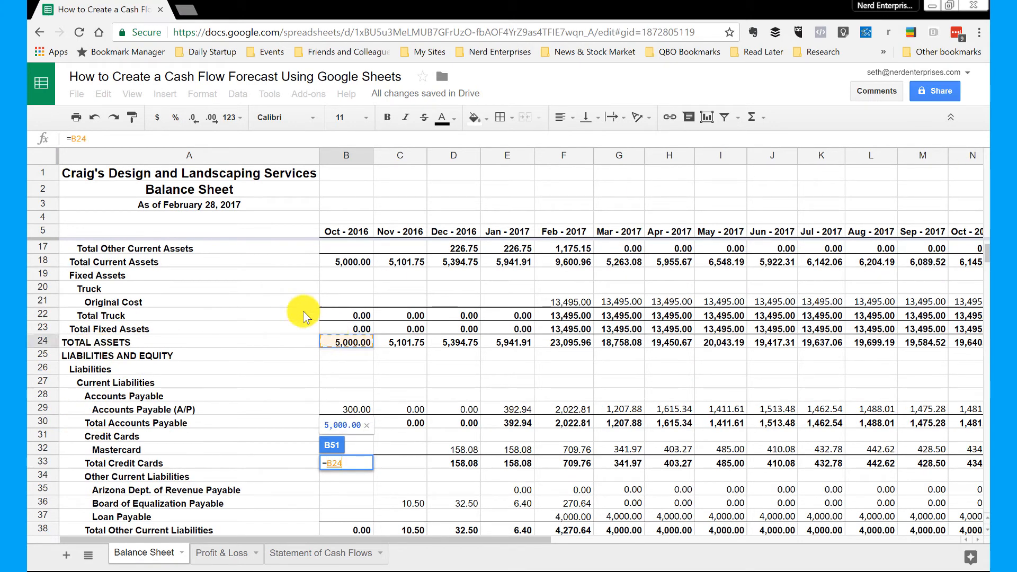
type("-")
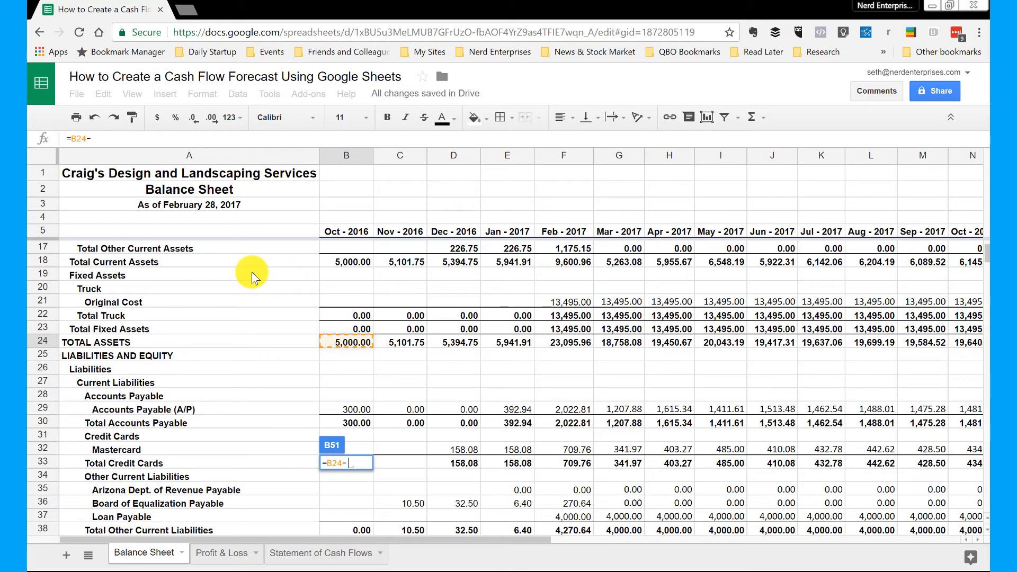
scroll(452, 280, "down", 6)
scroll(462, 281, "down", 2)
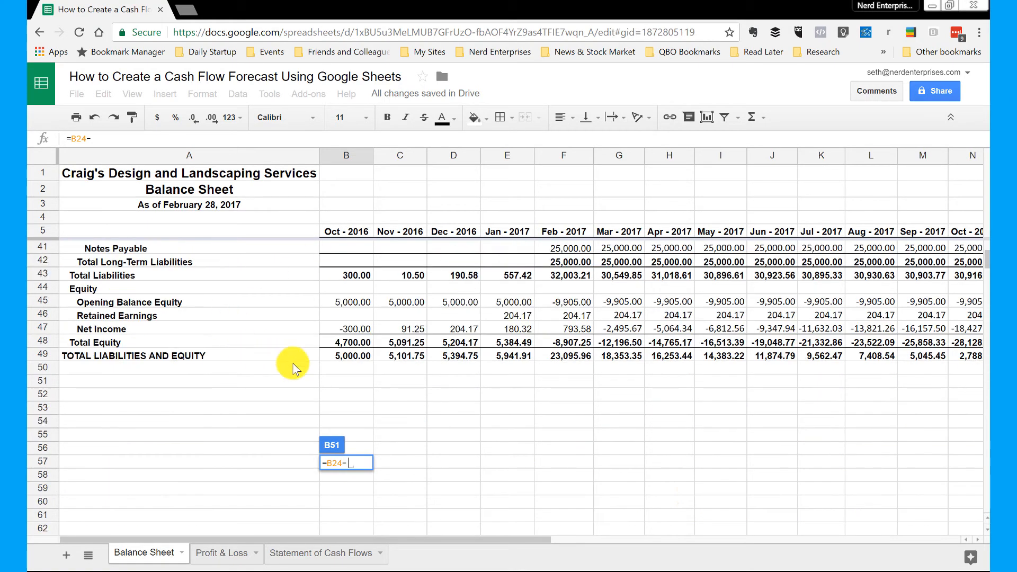
left_click(356, 355)
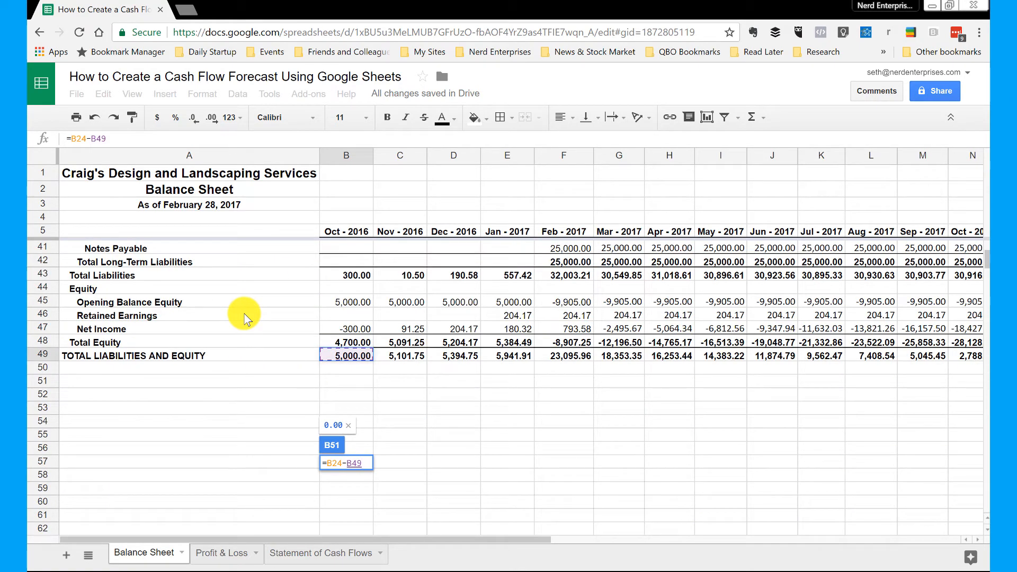
key("Return")
- Copy the balance check formula from B51 across to AB51 and clear the extra copy in AC51
key("Up")
key("ctrl+c")
key("ctrl+shift+Right")
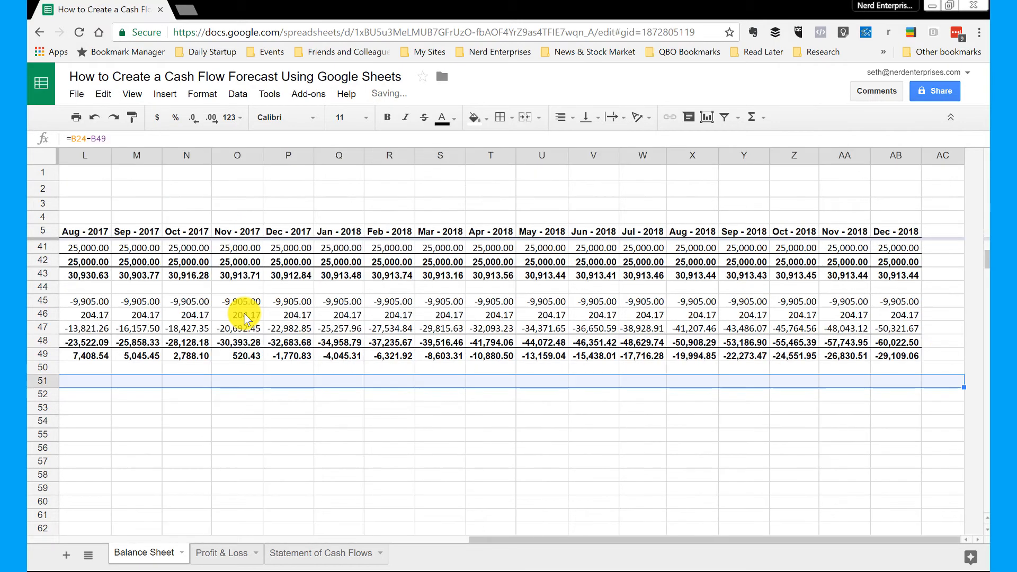
key("ctrl+v")
key("ctrl+Right")
key("Delete")
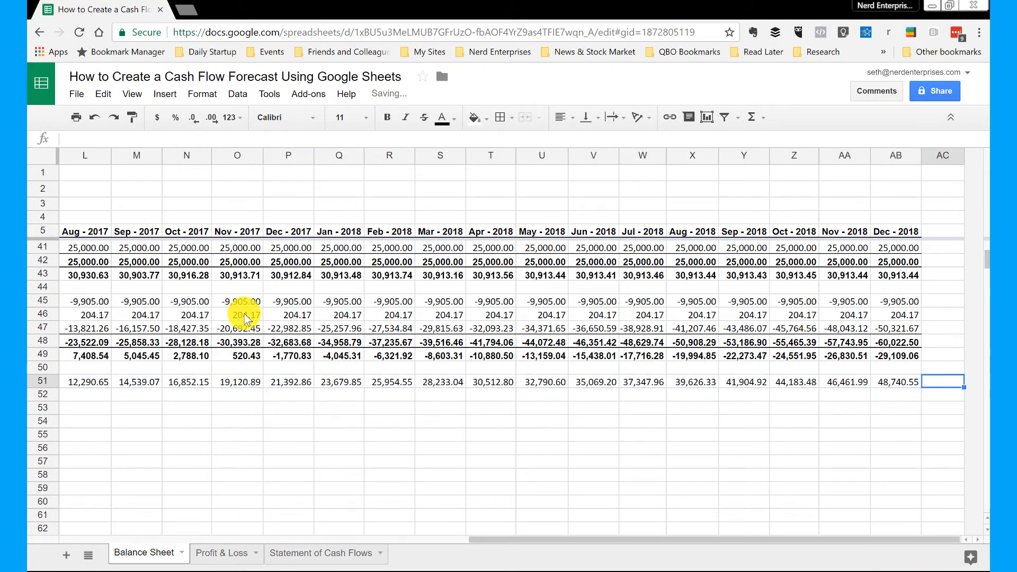
- Examine the balance check row 51 from October 2016 into the forecast months to find where differences begin
key("Home")
key("Right")
key("Right")
key("Right")
key("Right")
key("Right")
key("Right")
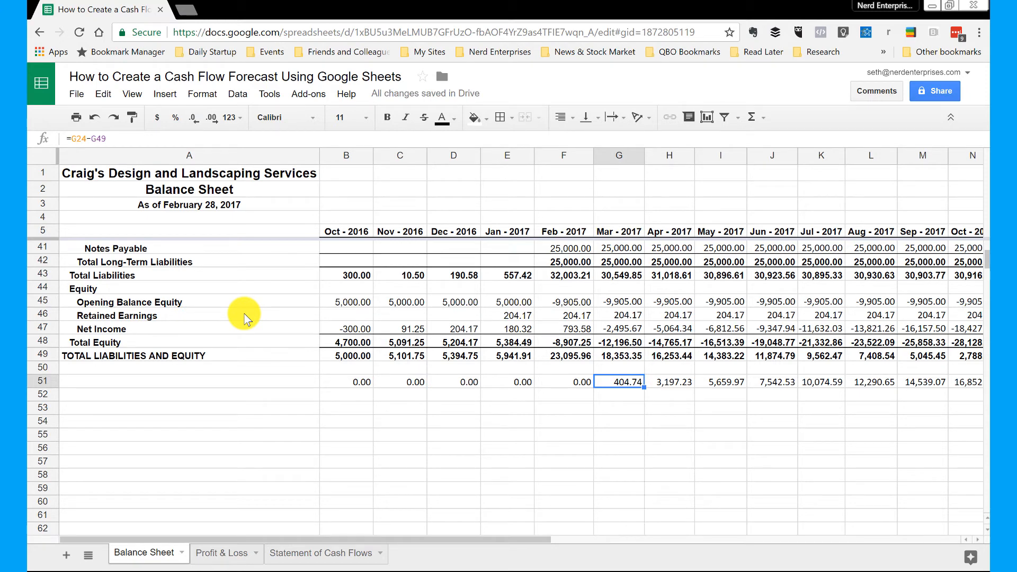
key("Right")
key("Right")
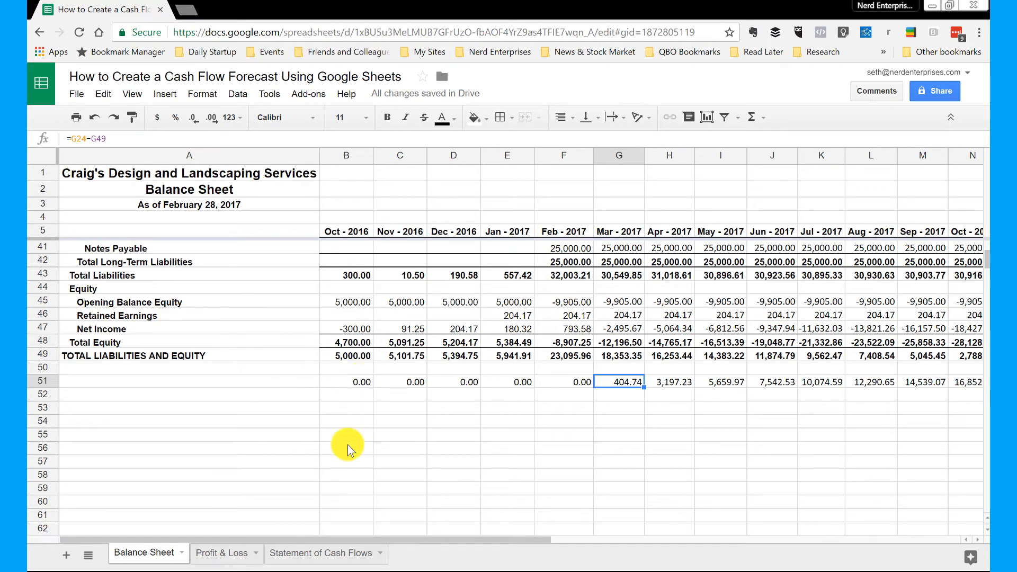
- Examine the Statement of Cash Flows check row 31 and the March 2017 column for forecast formulas that are missing
left_click(328, 552)
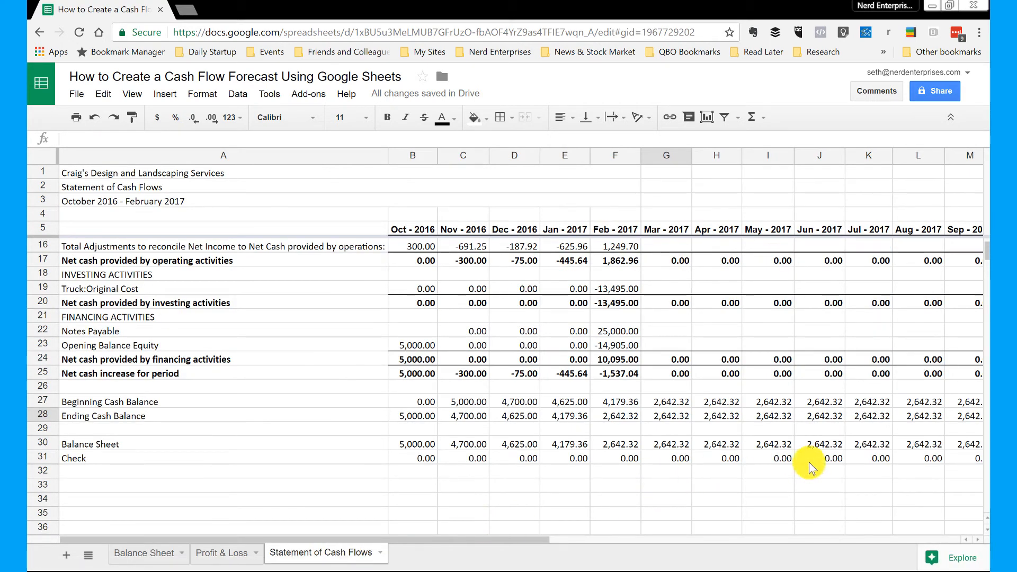
left_click(736, 459)
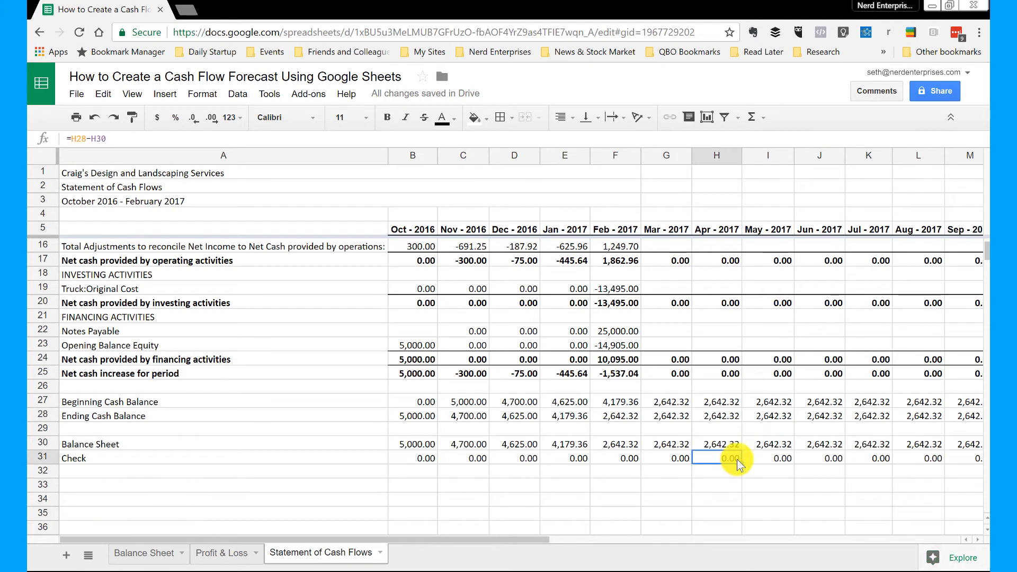
key("Right")
key("Right")
key("Right")
key("Right")
key("Left")
key("Left")
key("Left")
key("Left")
key("Left")
key("Left")
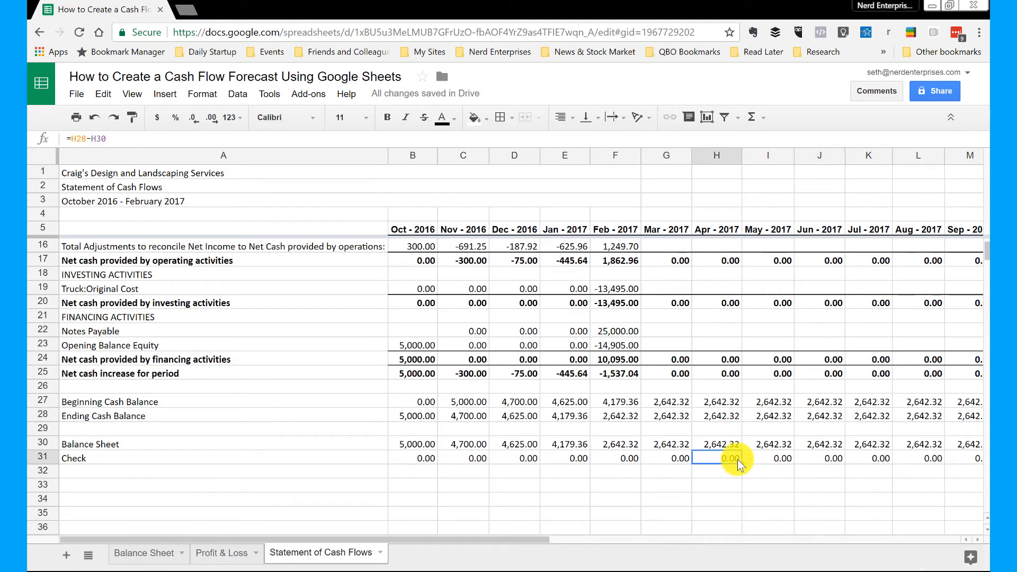
scroll(620, 391, "up", 5)
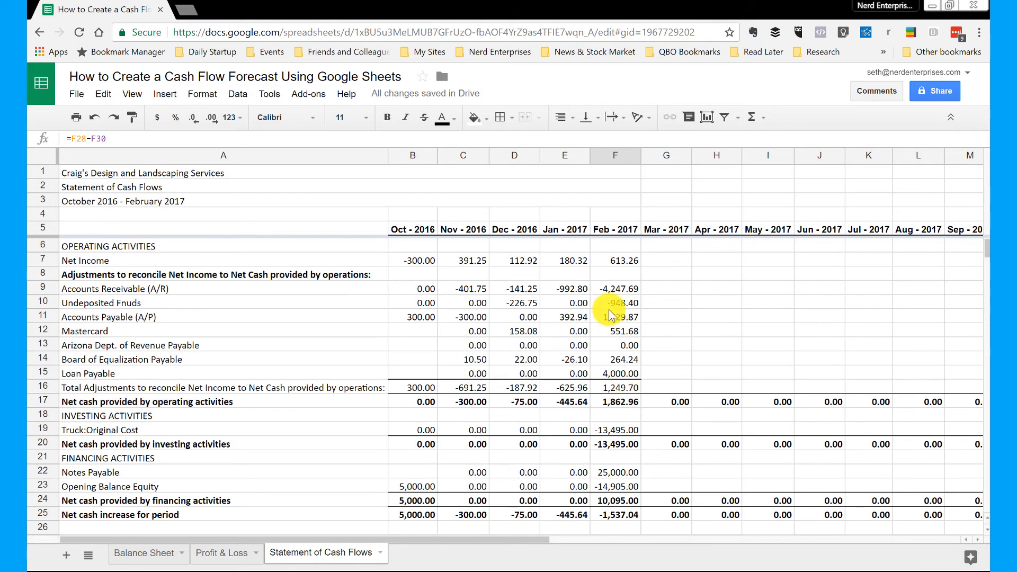
left_click(665, 258)
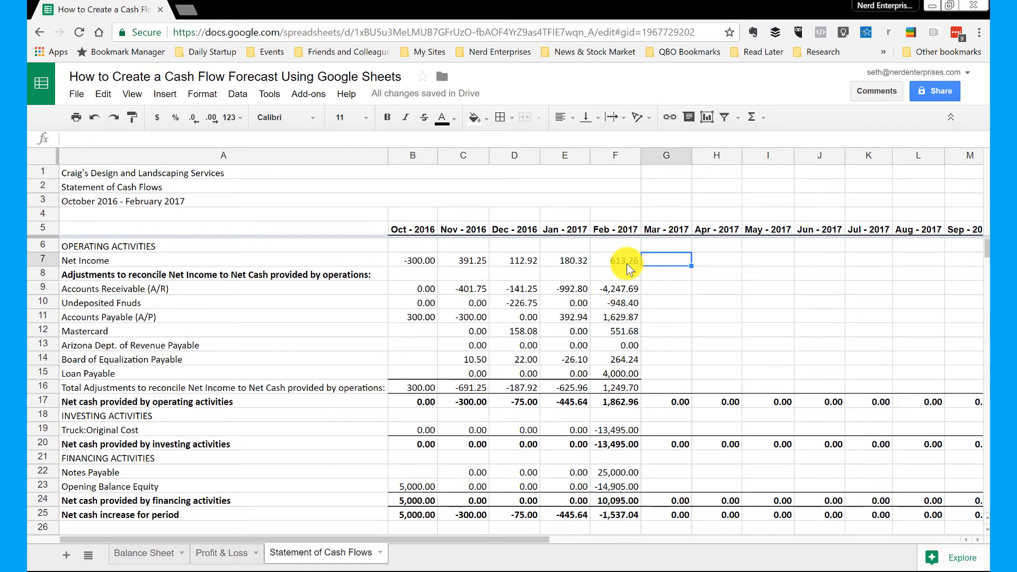
scroll(675, 382, "down", 7)
scroll(683, 366, "up", 3)
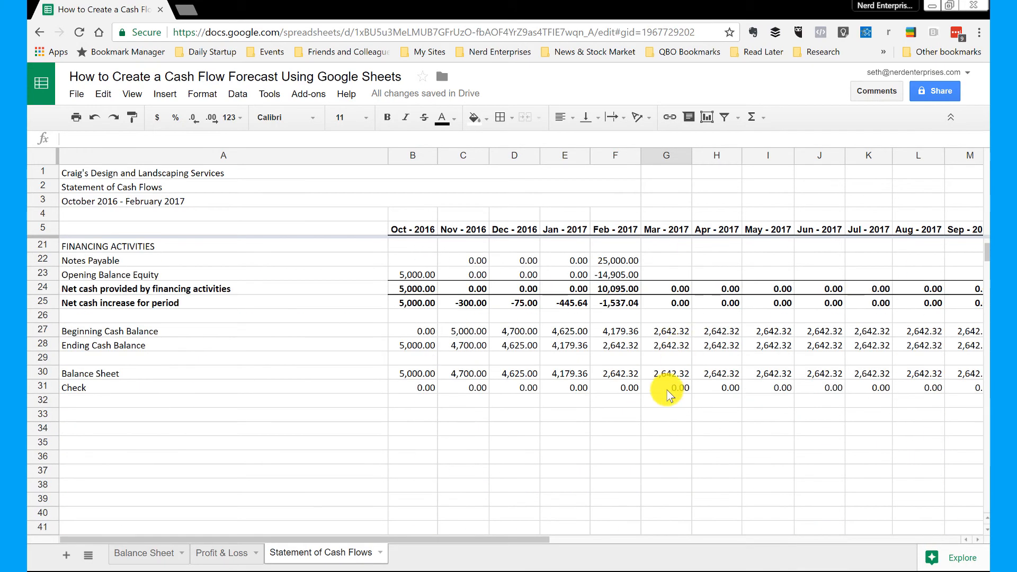
left_click(666, 376)
scroll(668, 318, "up", 5)
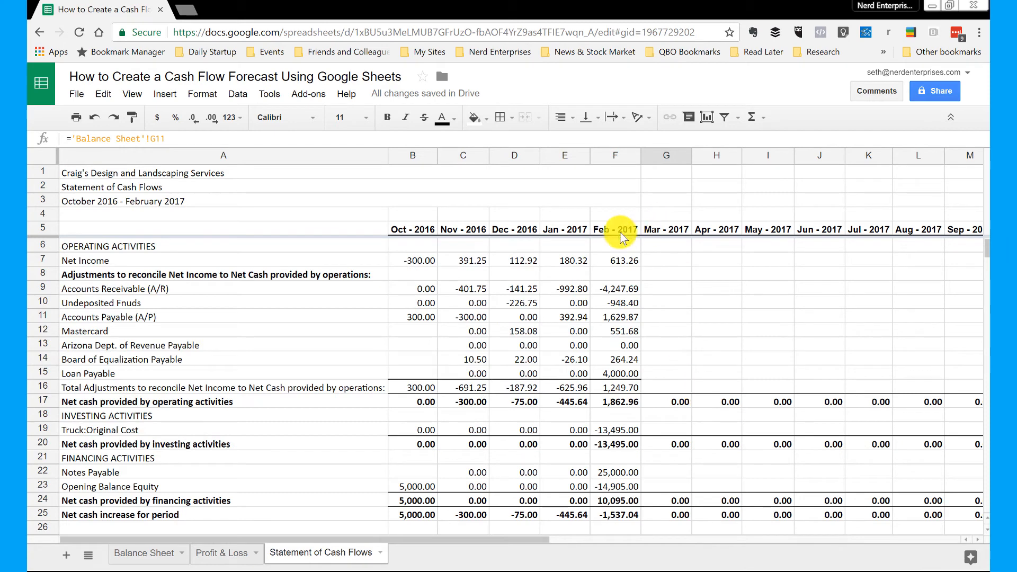
- Copy the February 2017 Net Income and operating adjustment formulas in F7:F16 across the forecast months through December 2018
left_click(623, 260)
key("shift+Down")
key("shift+Down")
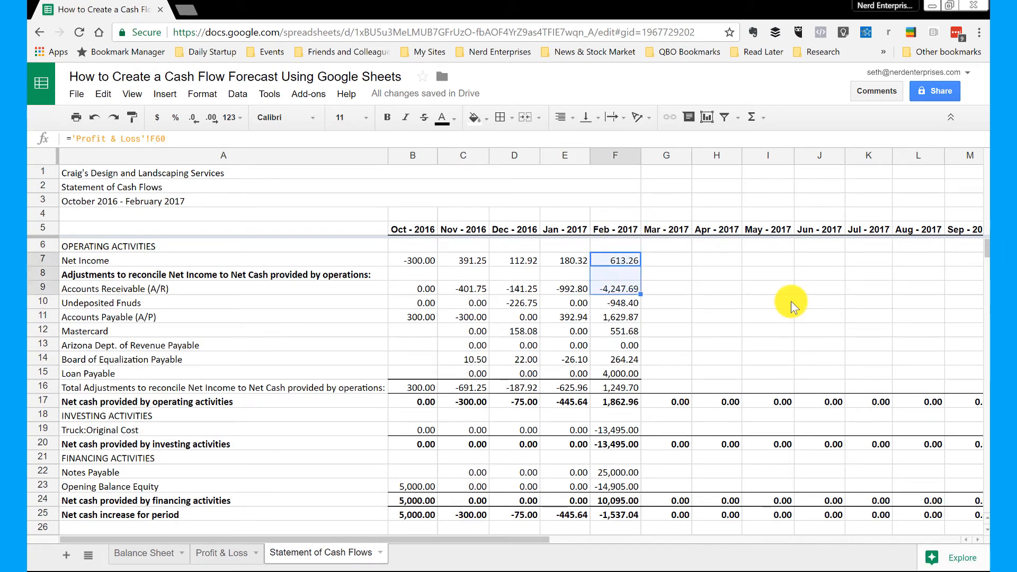
key("shift+Down")
key("shift+Down")
key("shift+Down")
key("shift+Down")
key("shift+Down")
key("shift+Down")
key("shift+Down")
key("ctrl+c")
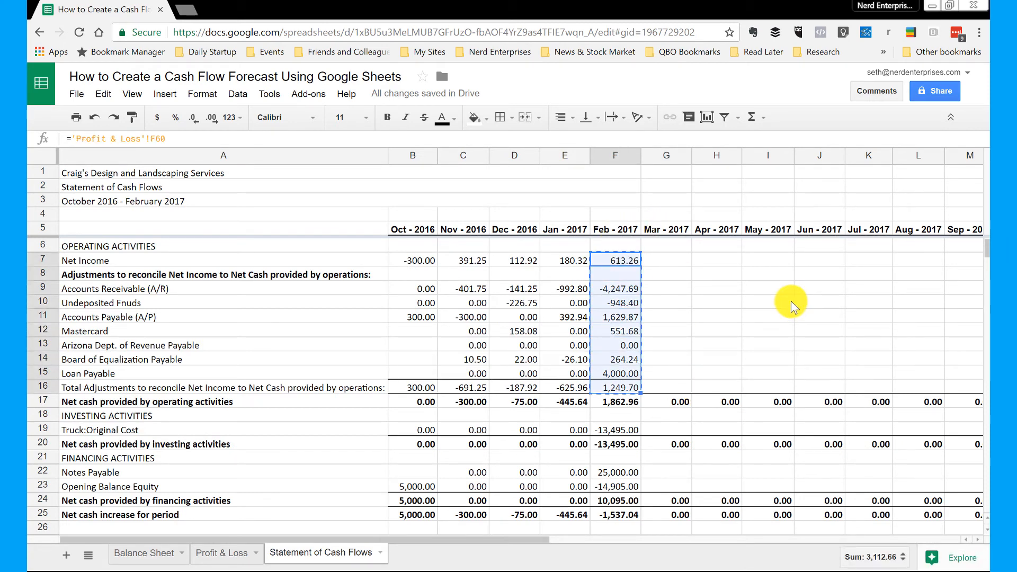
key("ctrl+shift+Right")
key("ctrl+v")
- Copy the Truck:Original Cost formula from F19 across the forecast months through December 2018
key("Down")
key("Down")
key("Left")
key("Down")
key("Left")
key("Left")
key("Down")
key("Right")
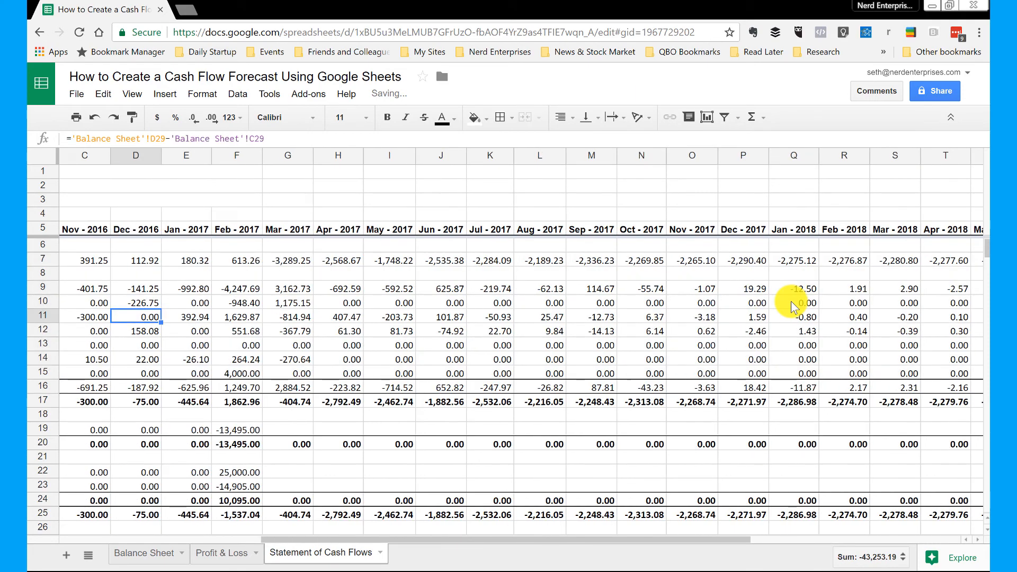
key("Right")
key("Down")
key("Down")
key("Down")
key("Right")
key("Down")
key("Down")
key("Down")
key("Down")
key("Down")
key("ctrl+c")
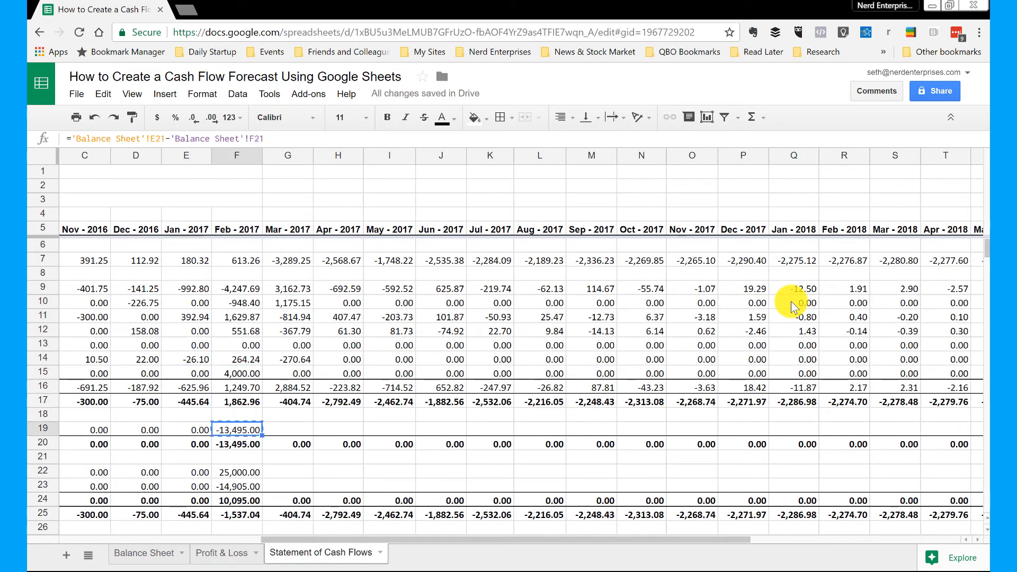
key("ctrl+shift+Right")
key("ctrl+v")
- Copy the Notes Payable and Opening Balance Equity formulas in F22:F23 across the forecast months through December 2018
key("Left")
key("Left")
key("Left")
key("Left")
key("Right")
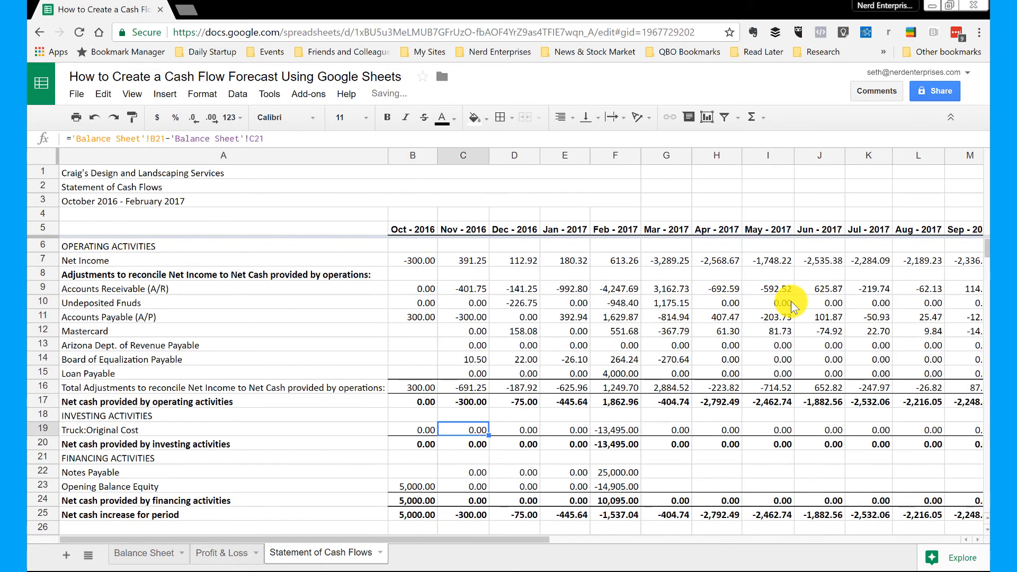
key("Right")
key("Down")
key("Right")
key("Down")
key("Right")
key("Down")
key("shift+Down")
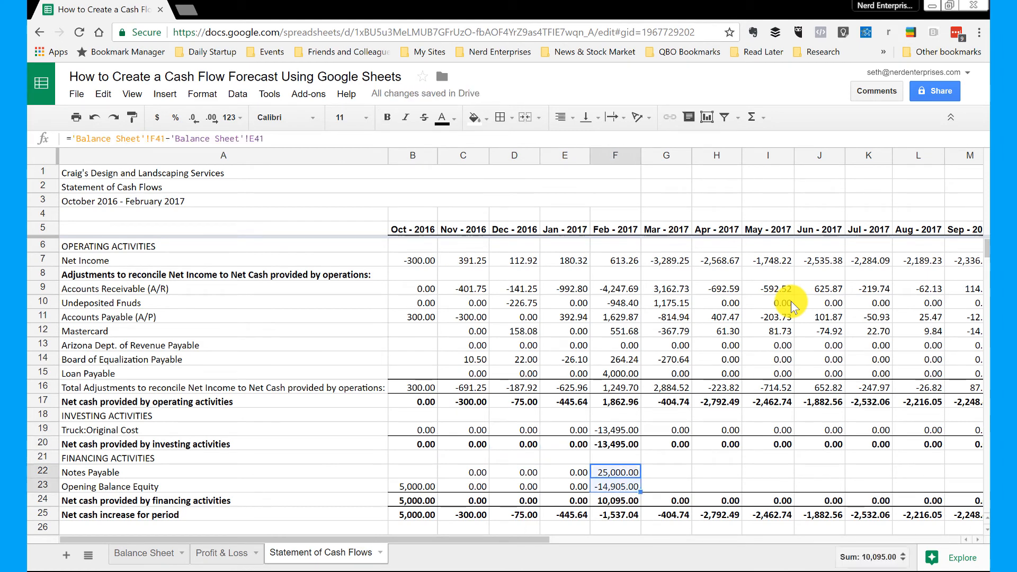
key("ctrl+v")
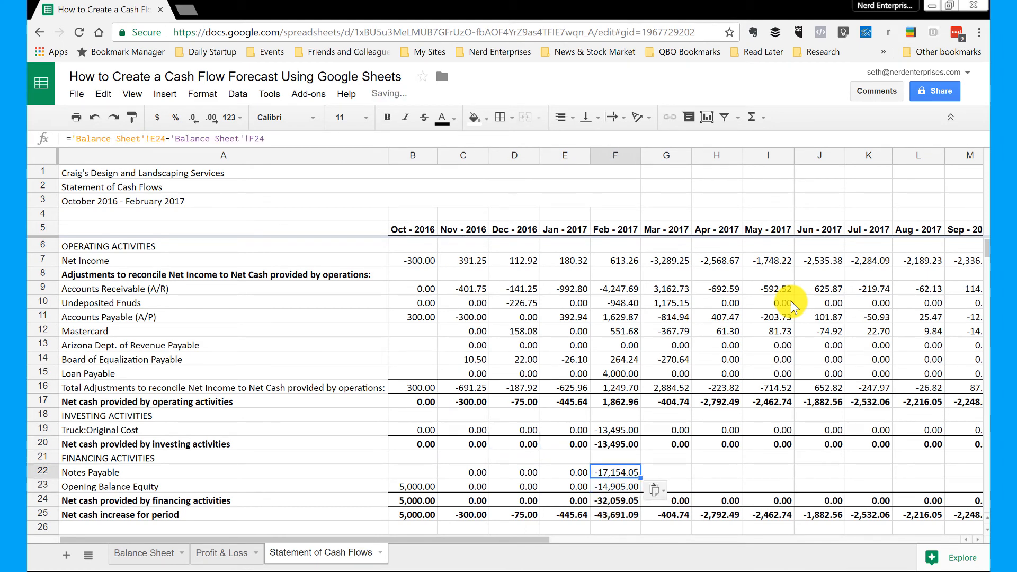
key("ctrl+z")
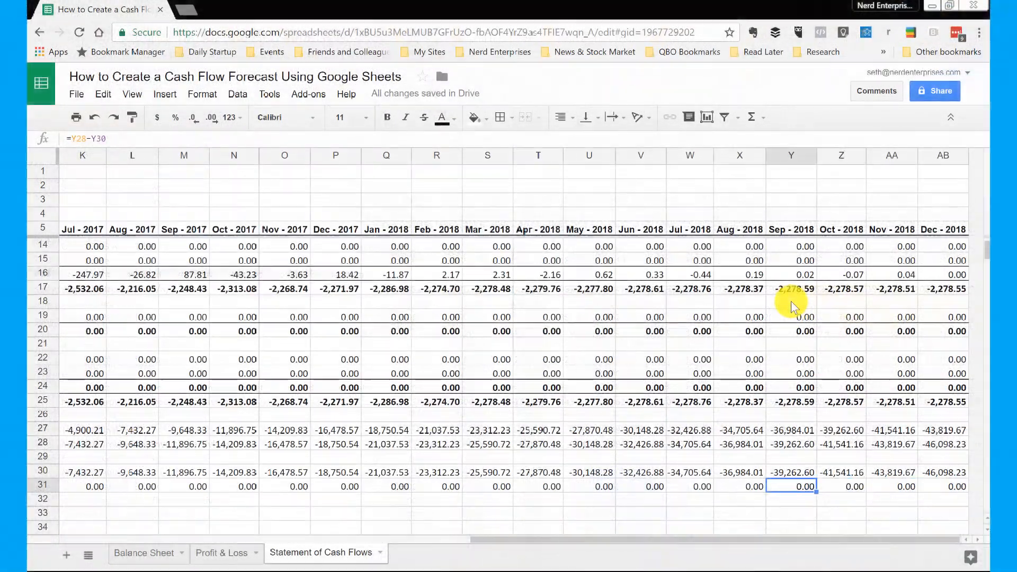
- Review the cash flow check row 31 and the Balance Sheet check row 51 across the actual and forecast months for differences
key("Left")
key("Home")
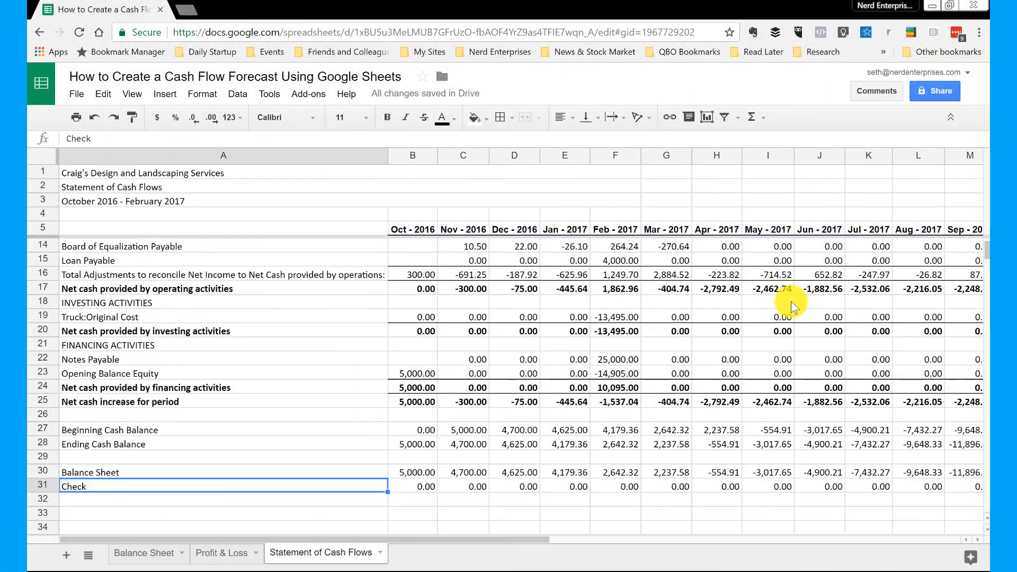
key("ctrl+Right")
left_click(170, 555)
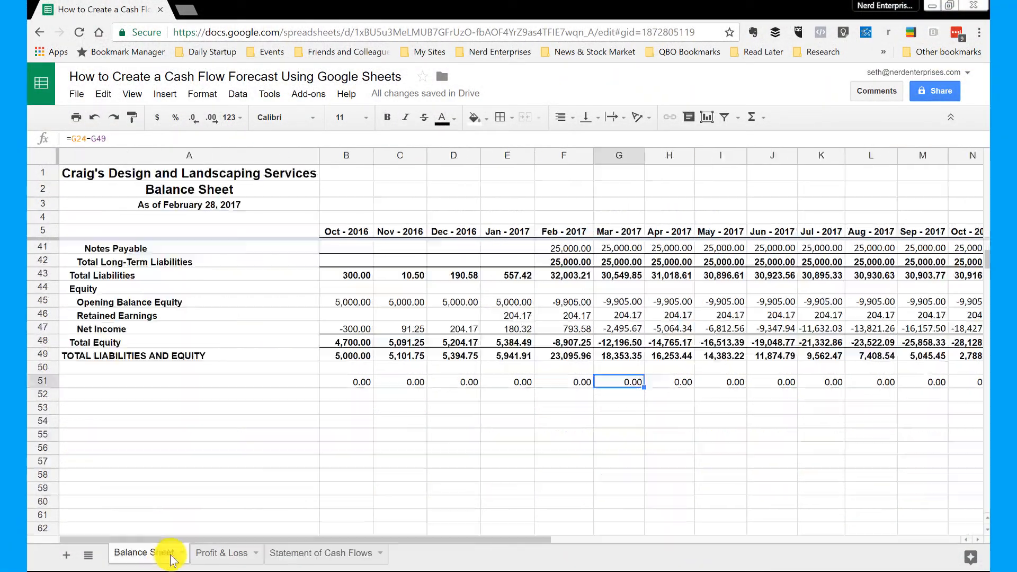
key("Right")
key("Right")
key("Right")
key("Right")
key("Right")
key("Right")
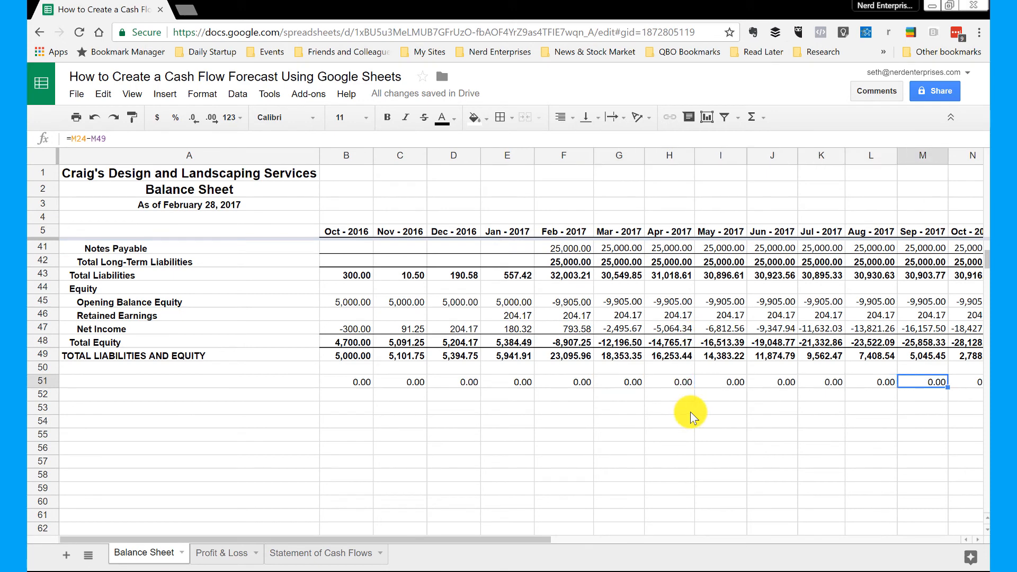
key("Right")
key("Right")
key("Right")
key("Right")
key("Right")
key("Right")
key("Right")
key("Right")
key("Right")
key("Right")
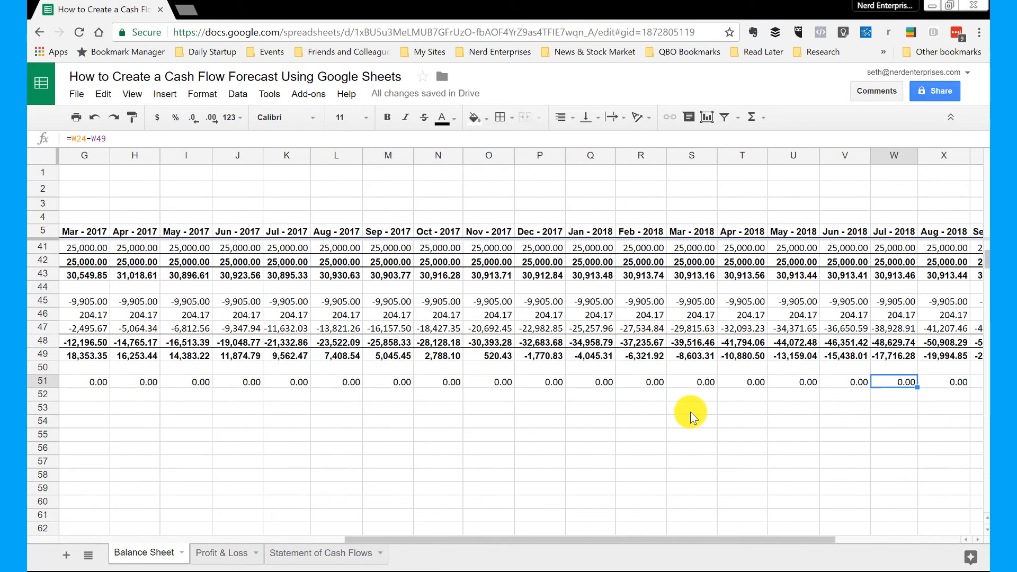
key("Left")
key("Left")
key("Left")
key("Left")
key("Left")
key("Left")
key("Left")
key("Left")
key("Left")
key("Left")
key("Left")
key("Left")
key("Left")
key("Left")
key("Left")
key("Left")
key("Left")
key("Left")
key("Left")
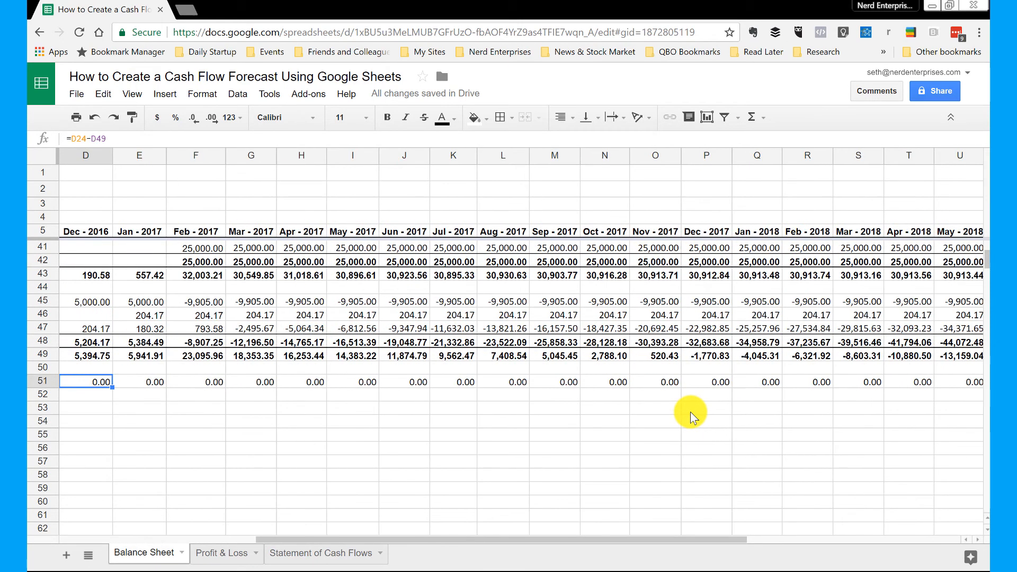
- Highlight the February 2017 column of the Balance Sheet, then return to the top of the sheet and select F7
left_click(196, 153)
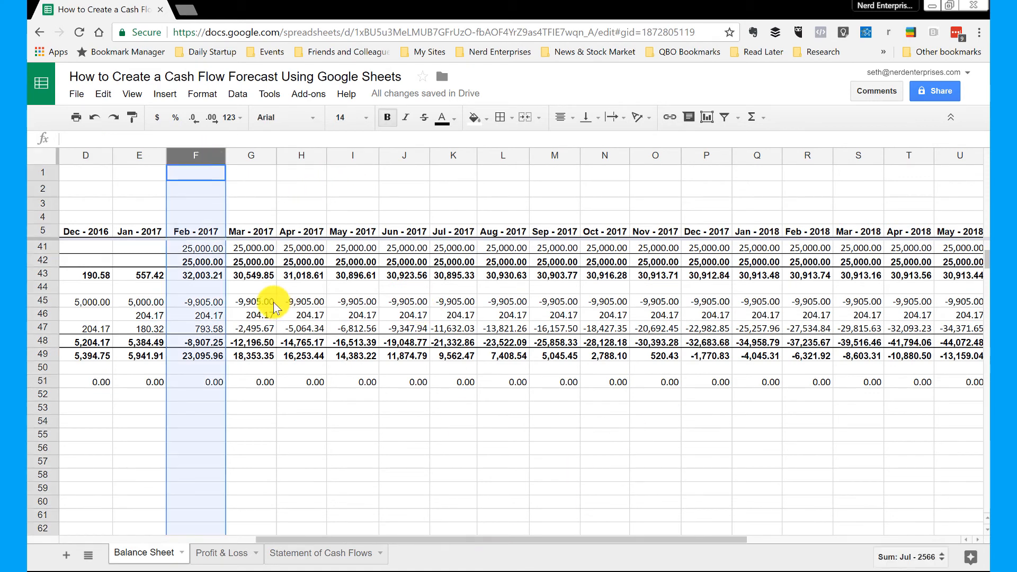
left_click(208, 409)
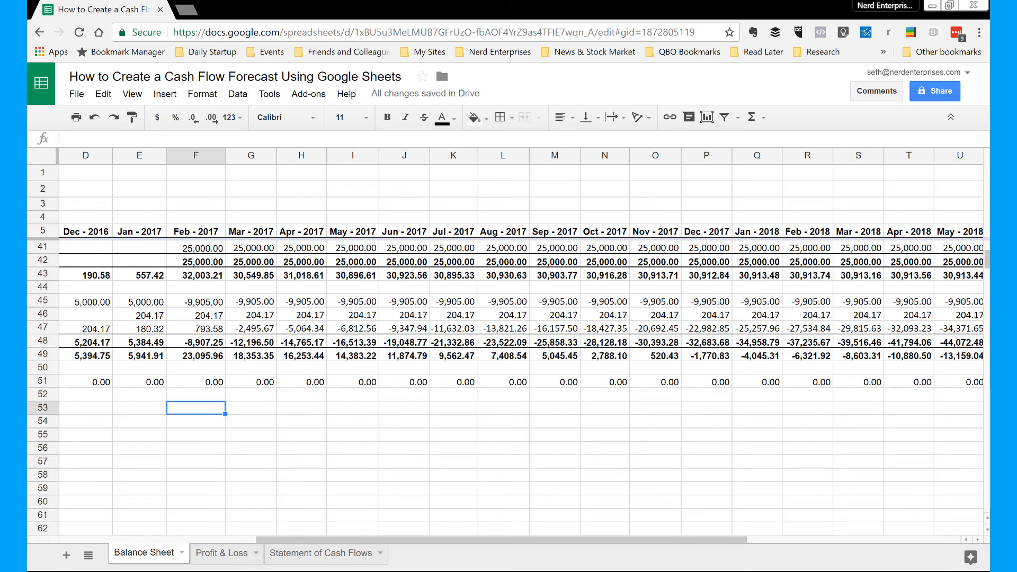
key("ctrl+Home")
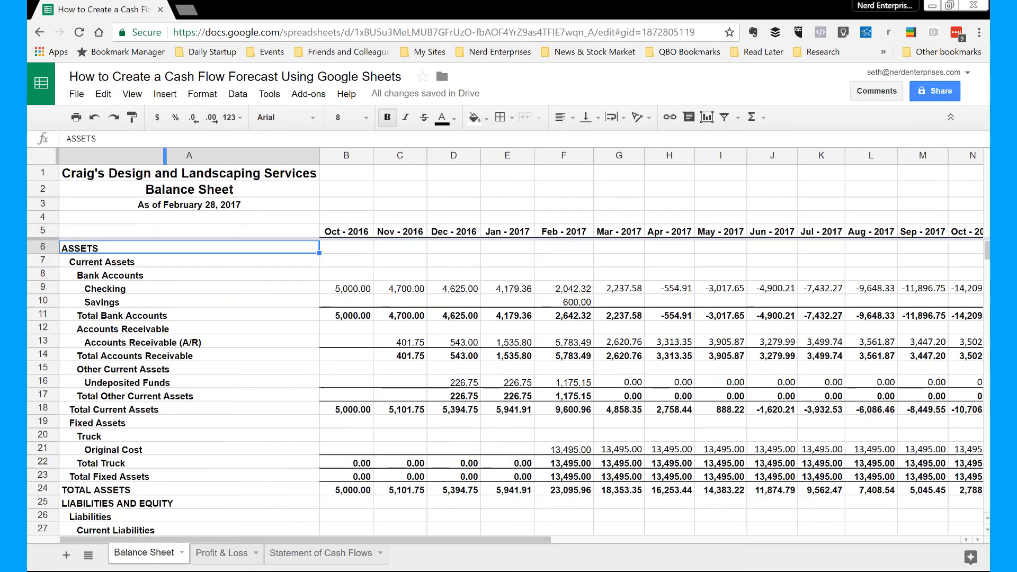
left_click(564, 262)
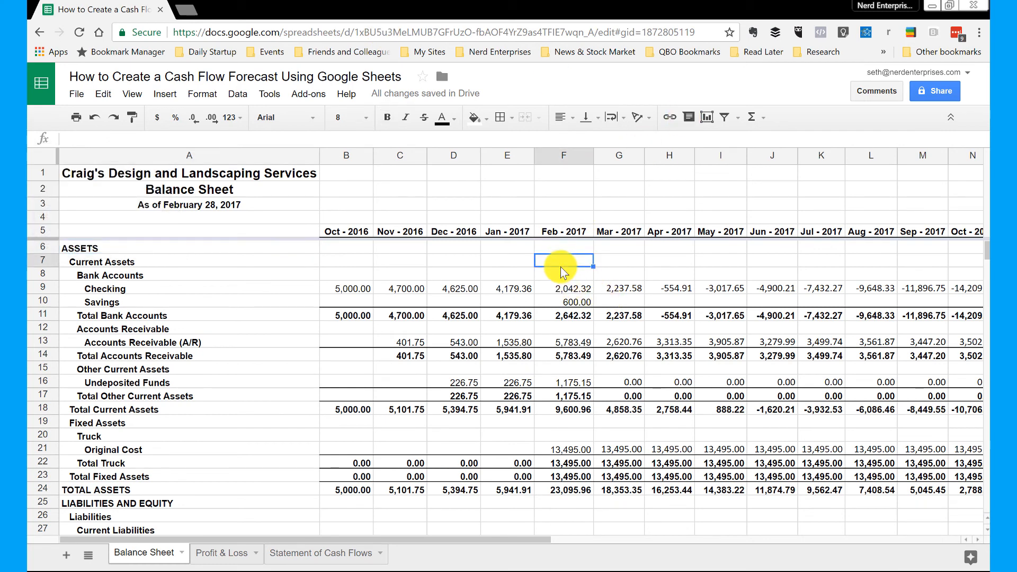